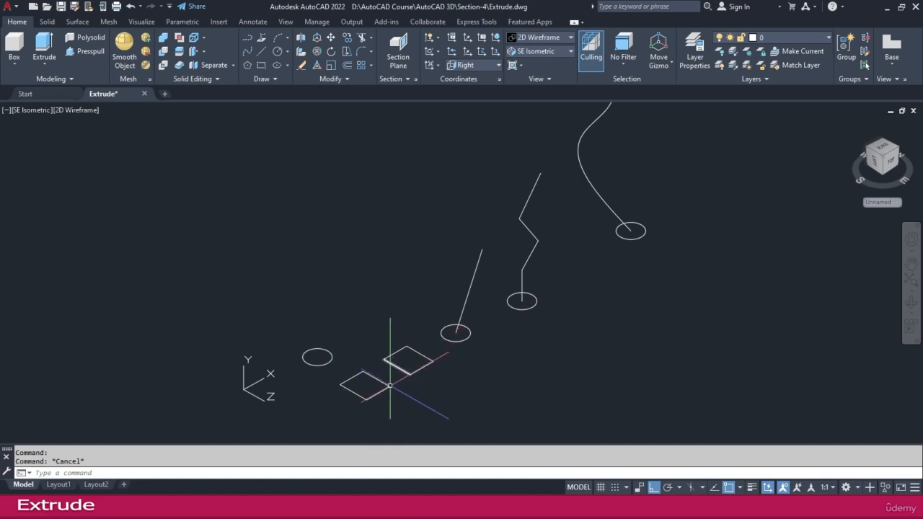
# - Select the front square and the nearby circle one at a time to check whether each is a single closed object
pyautogui.scroll(2, 387, 387)
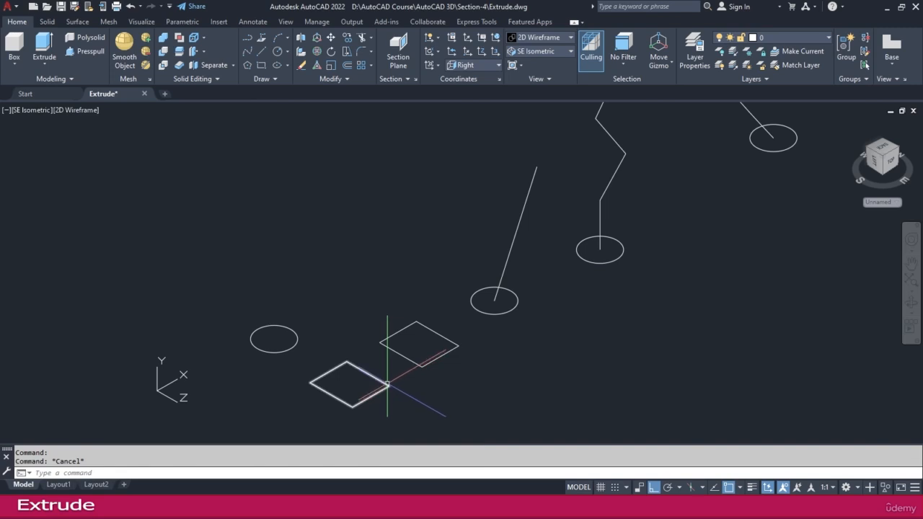
pyautogui.click(401, 366)
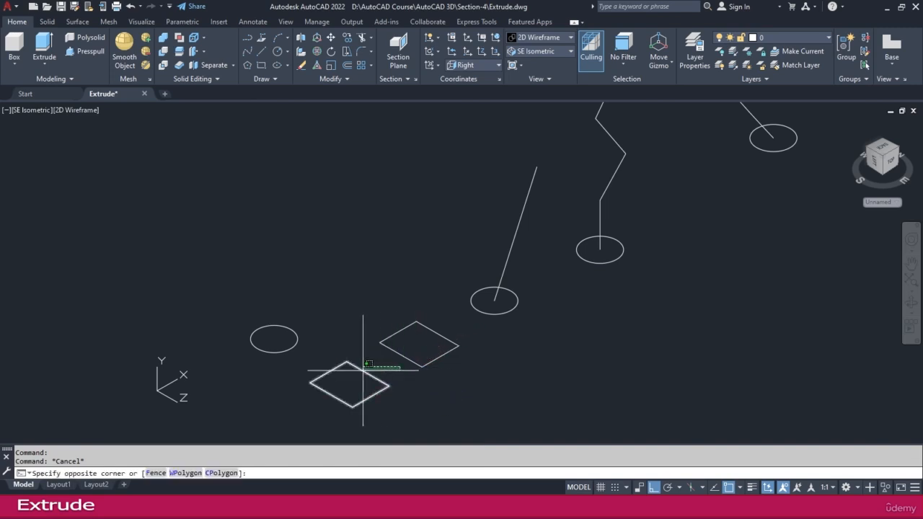
pyautogui.click(365, 372)
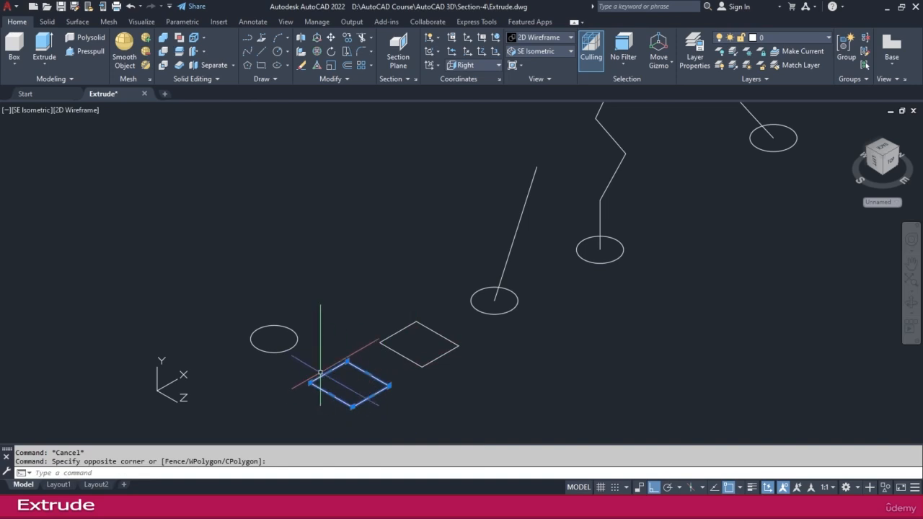
pyautogui.scroll(2, 333, 401)
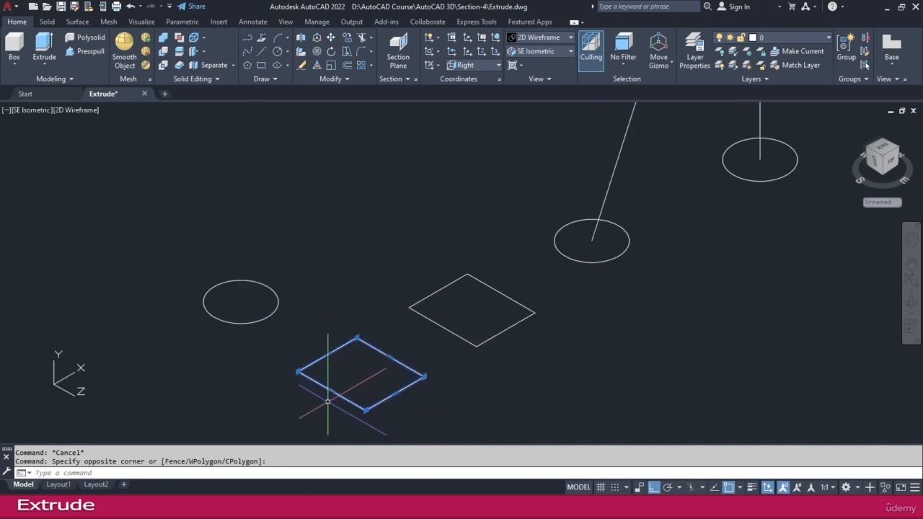
pyautogui.press('Escape')
pyautogui.click(323, 337)
pyautogui.click(267, 319)
pyautogui.click(268, 315)
pyautogui.press('Escape')
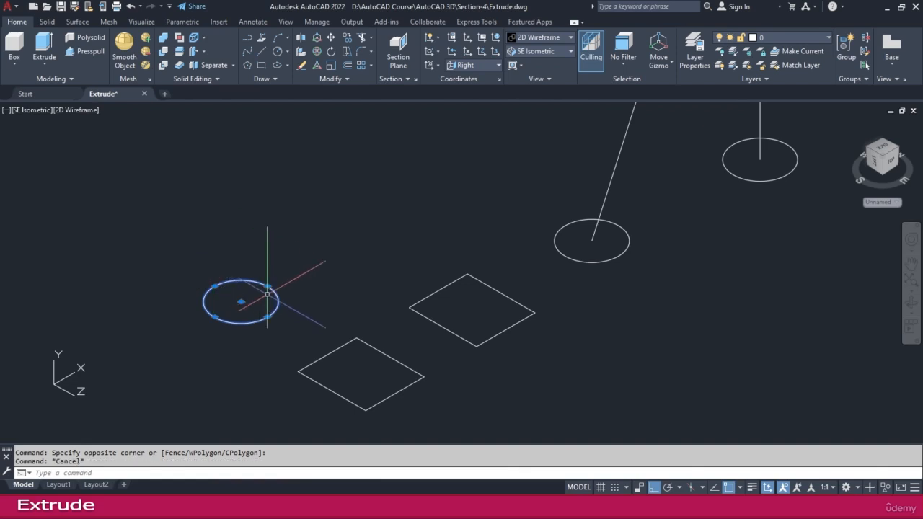
# - Select the edges of the second square one by one to check whether they are separate lines, and clear the selection
pyautogui.click(455, 306)
pyautogui.click(440, 325)
pyautogui.click(447, 289)
pyautogui.click(433, 286)
pyautogui.click(502, 284)
pyautogui.click(490, 299)
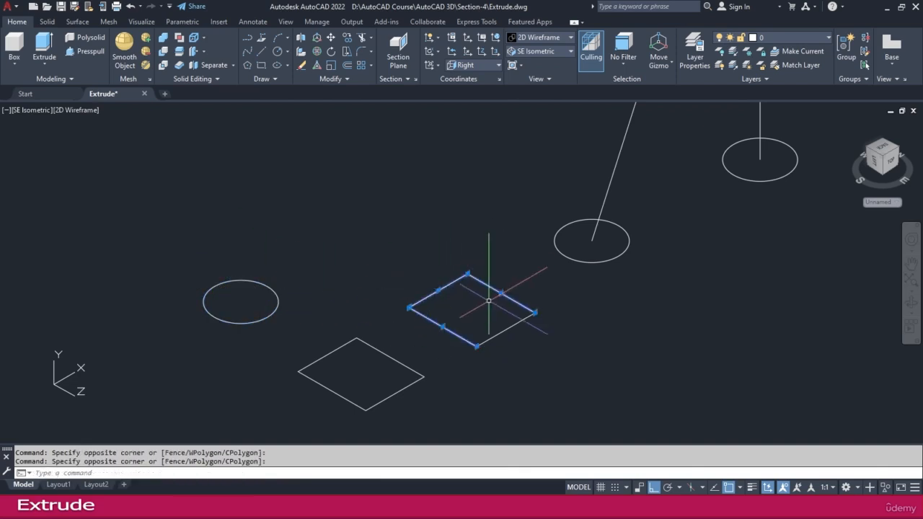
pyautogui.click(517, 328)
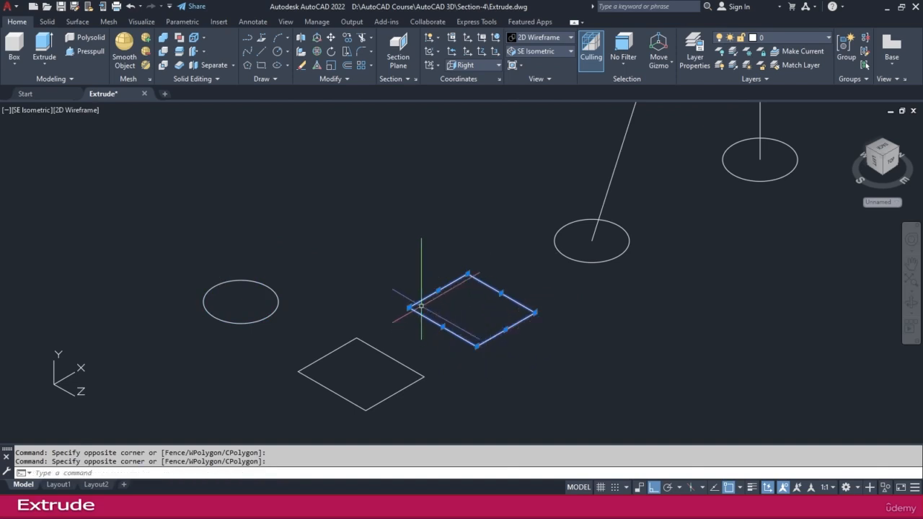
pyautogui.press('Escape')
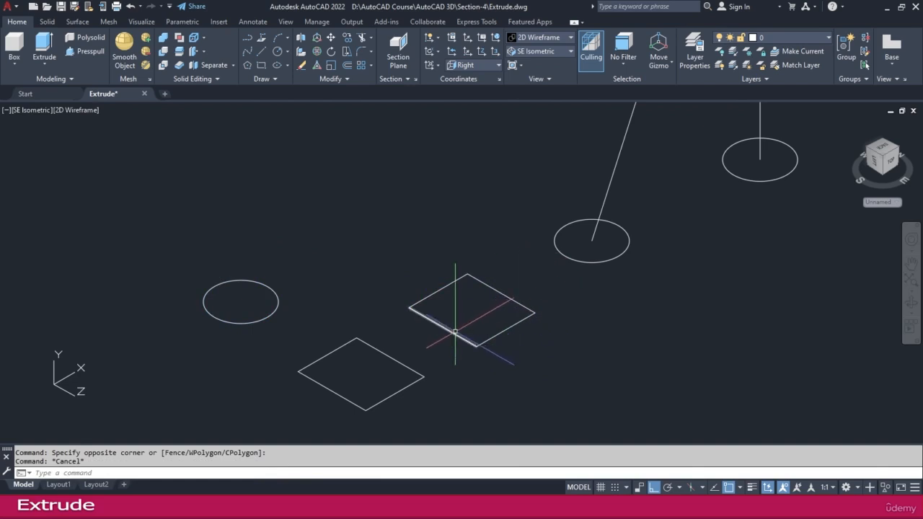
pyautogui.moveTo(455, 332)
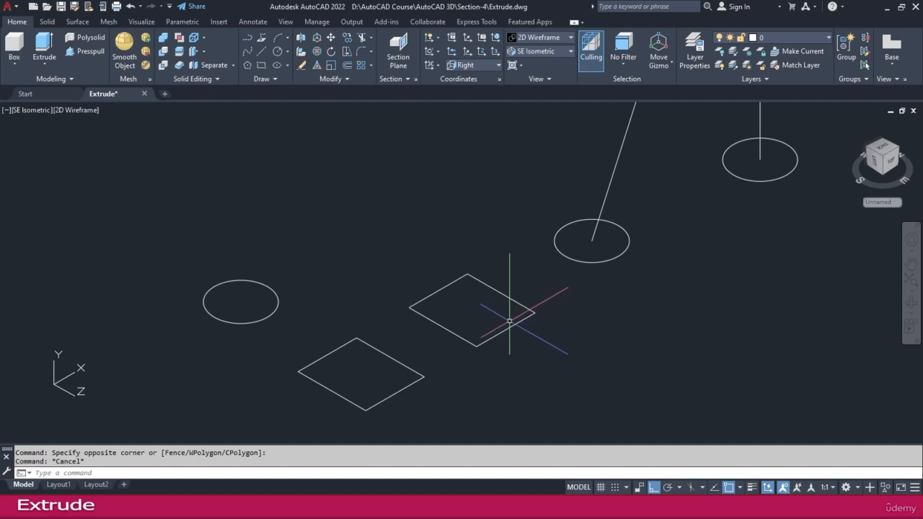
# - Extrude the front closed square to a height of 150
pyautogui.scroll(-2, 510, 321)
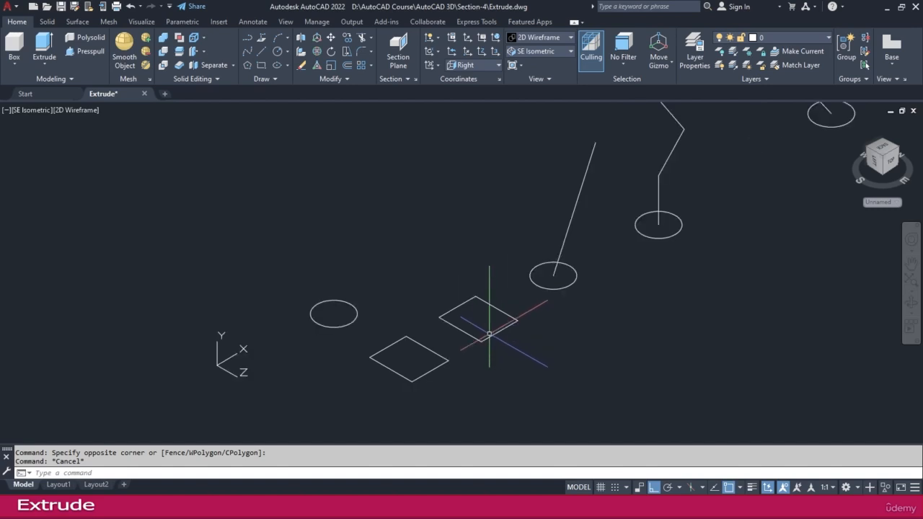
pyautogui.moveTo(563, 321)
pyautogui.mouseDown(button='middle')
pyautogui.moveTo(505, 359)
pyautogui.moveTo(497, 337)
pyautogui.moveTo(466, 355)
pyautogui.mouseUp(button='middle')
pyautogui.scroll(-2, 505, 359)
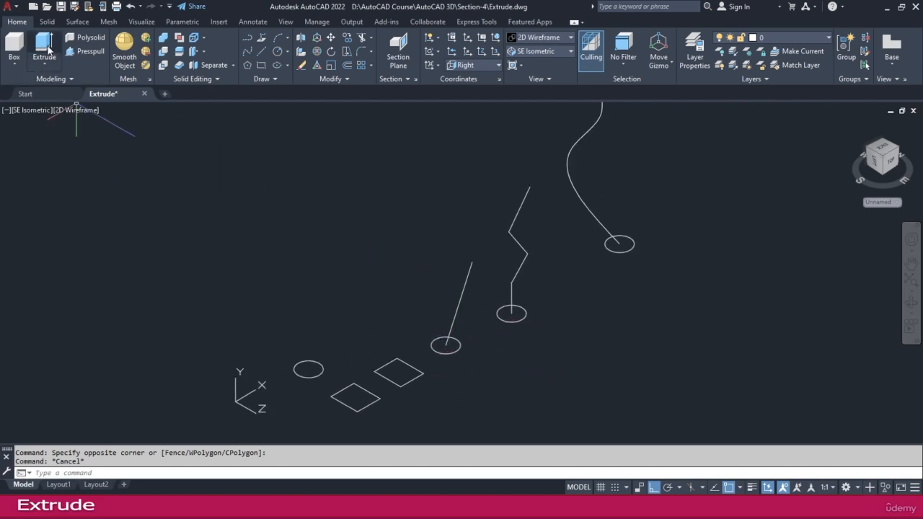
pyautogui.click(44, 48)
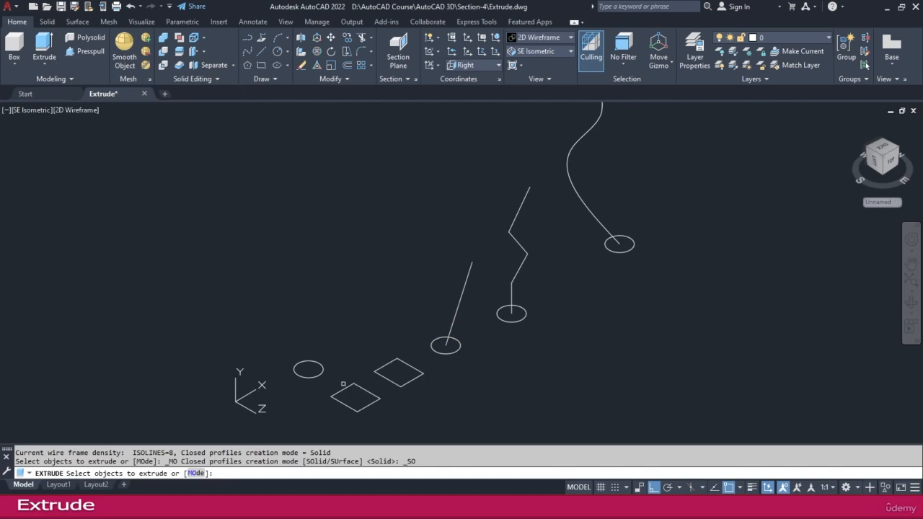
pyautogui.click(343, 389)
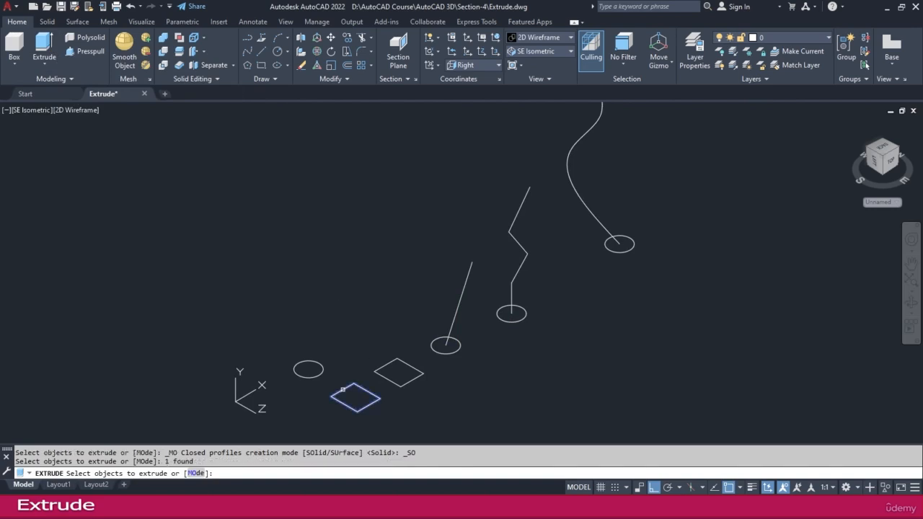
pyautogui.rightClick(343, 389)
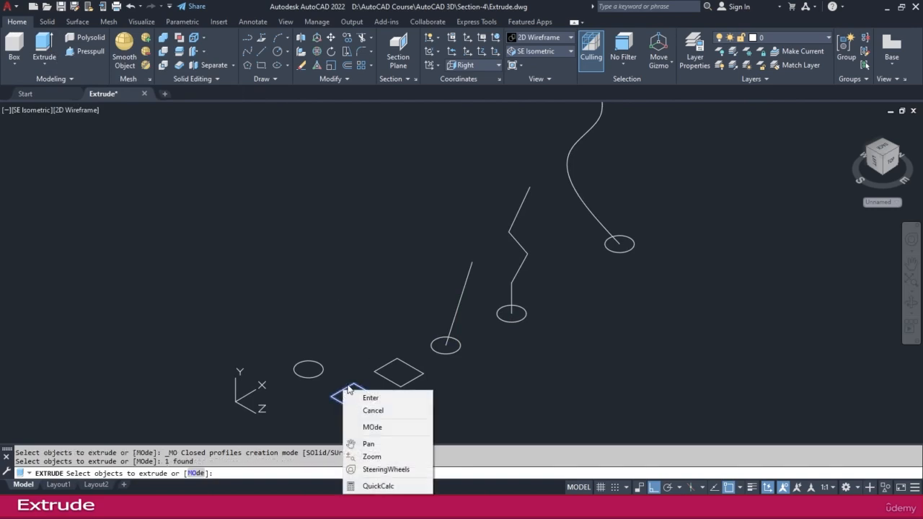
pyautogui.click(371, 393)
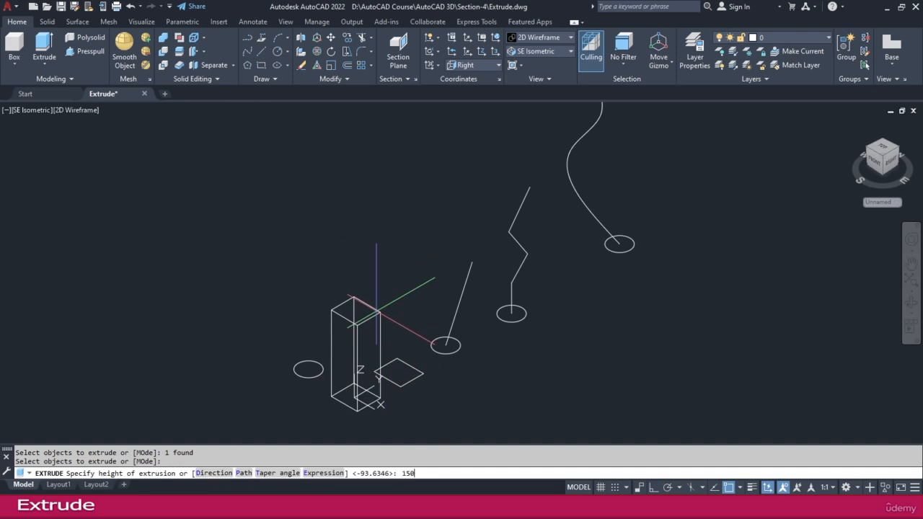
pyautogui.press('Return')
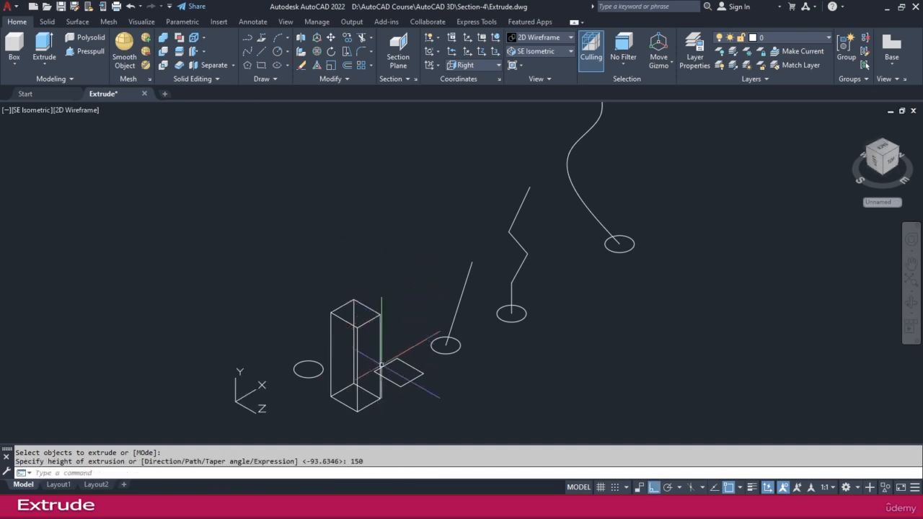
# - Preview the extruded box in the Realistic visual style and return to 2D Wireframe
pyautogui.scroll(2, 379, 381)
pyautogui.moveTo(379, 385); pyautogui.dragTo(340, 370, button='middle')
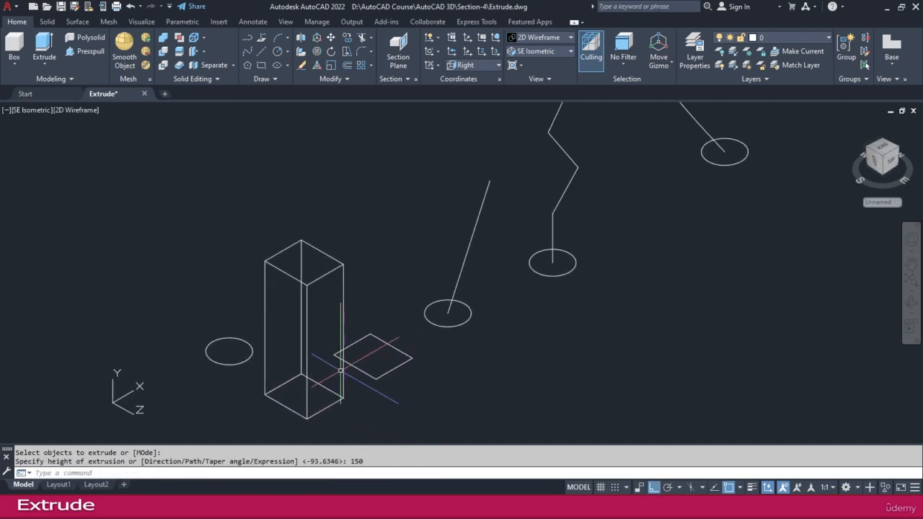
pyautogui.click(550, 37)
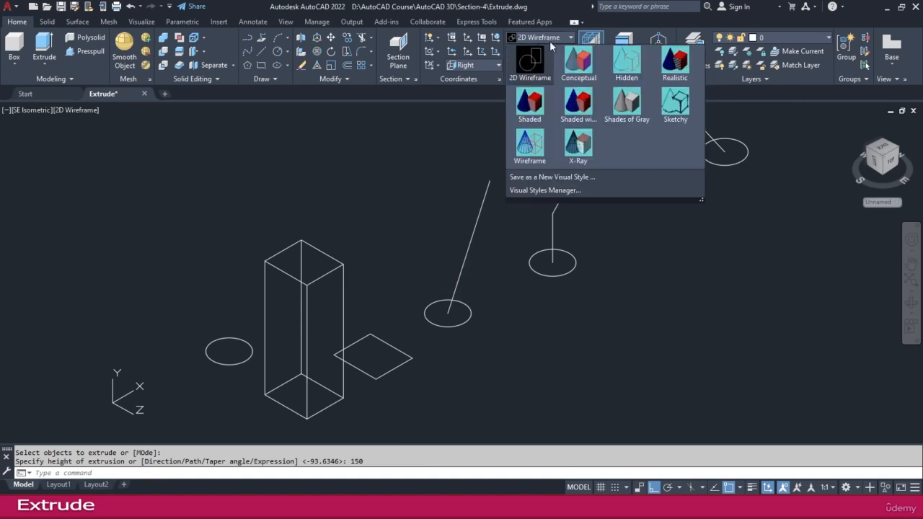
pyautogui.click(674, 70)
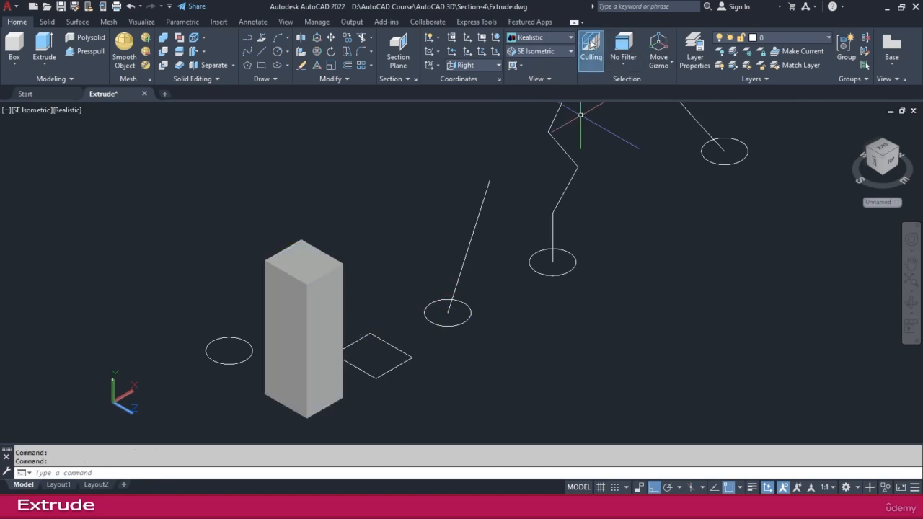
pyautogui.click(541, 37)
pyautogui.click(528, 63)
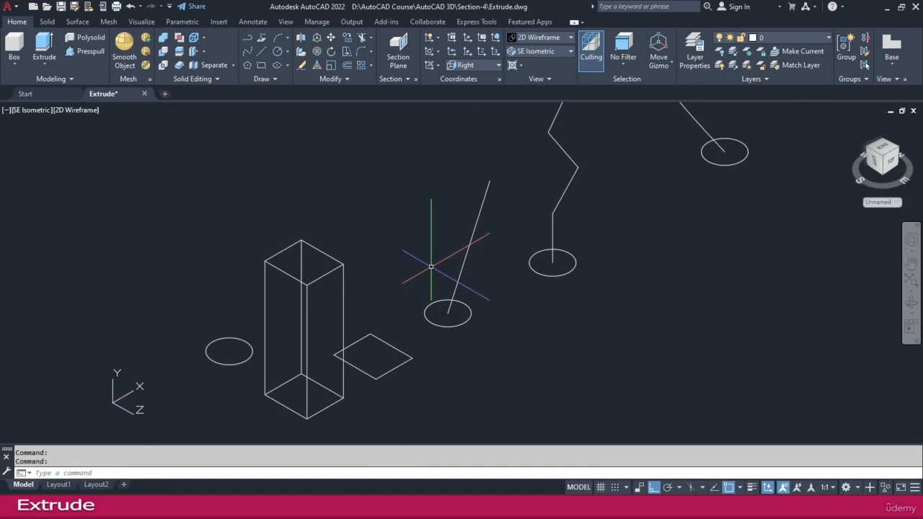
# - Highlight individual edge lines of the unextruded square beside the box for comparison, and clear the selection
pyautogui.click(344, 306)
pyautogui.press('Escape')
pyautogui.click(354, 369)
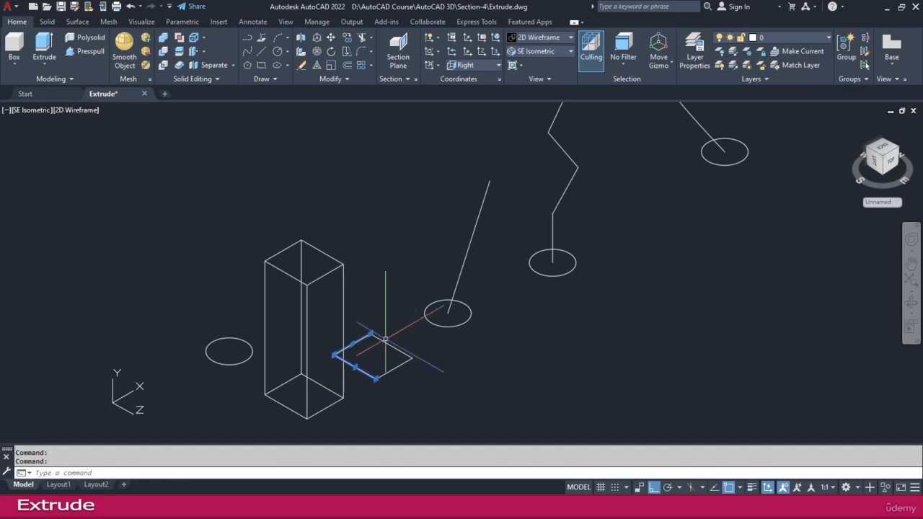
pyautogui.click(390, 367)
pyautogui.click(390, 371)
pyautogui.press('Escape')
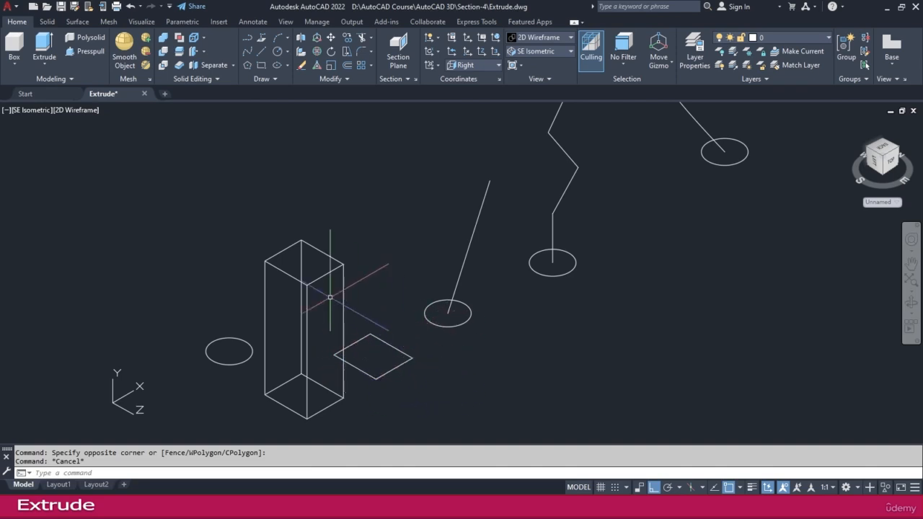
# - Extrude only the lower-right edge line of the open-line square outward along the Z axis by a freehand distance
pyautogui.click(46, 48)
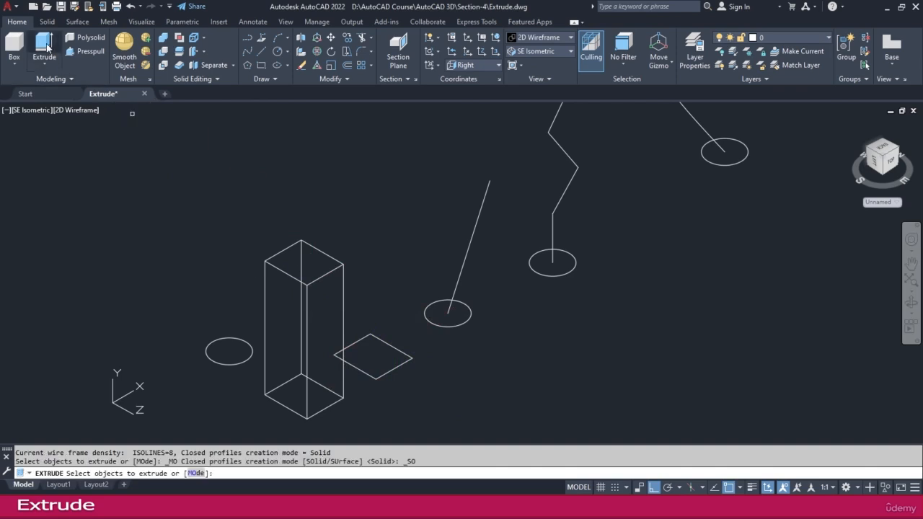
pyautogui.click(397, 369)
pyautogui.press('Return')
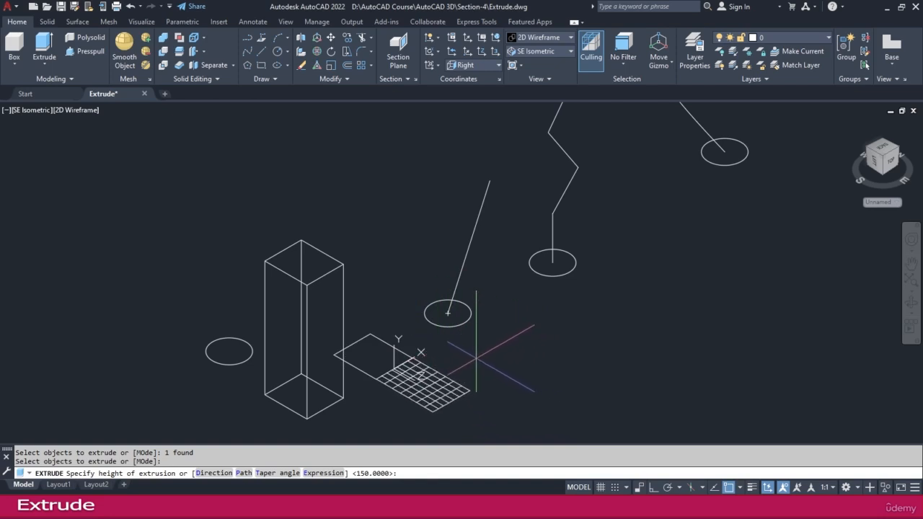
pyautogui.click(525, 373)
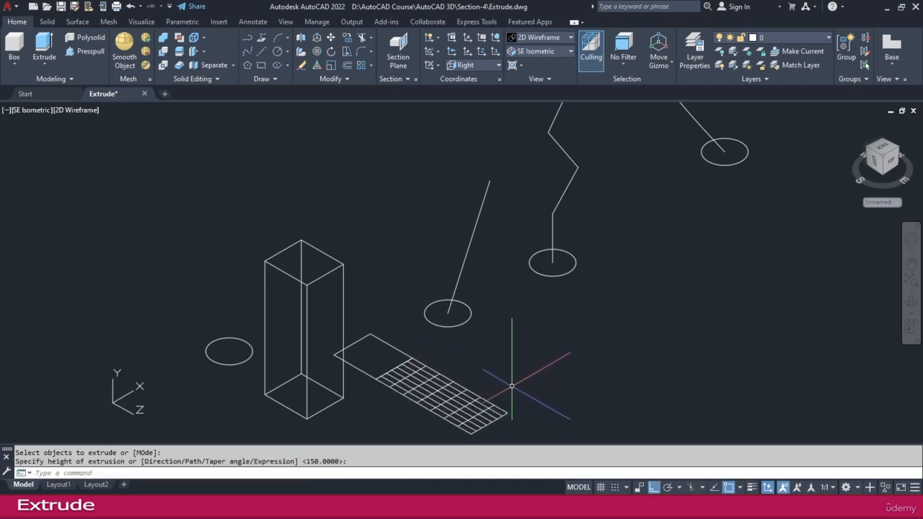
pyautogui.click(471, 395)
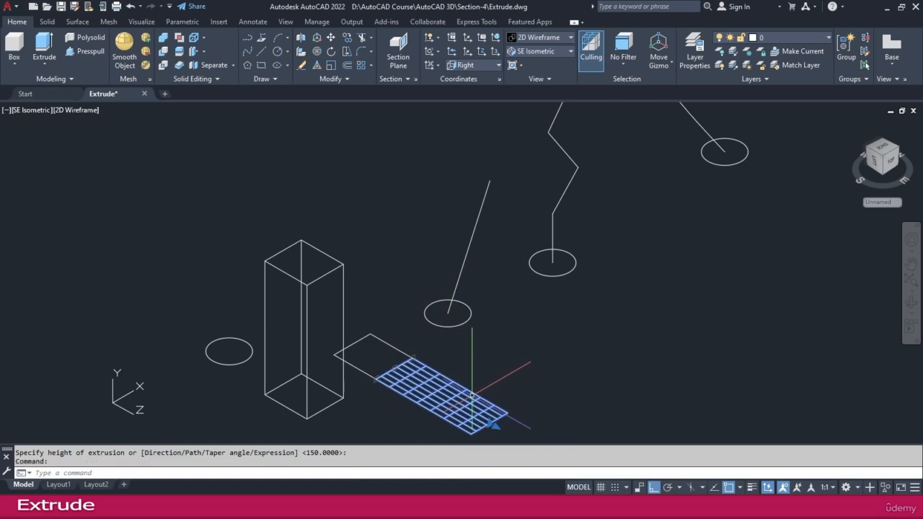
pyautogui.press('Escape')
# - Set the visual style to Realistic
pyautogui.click(540, 39)
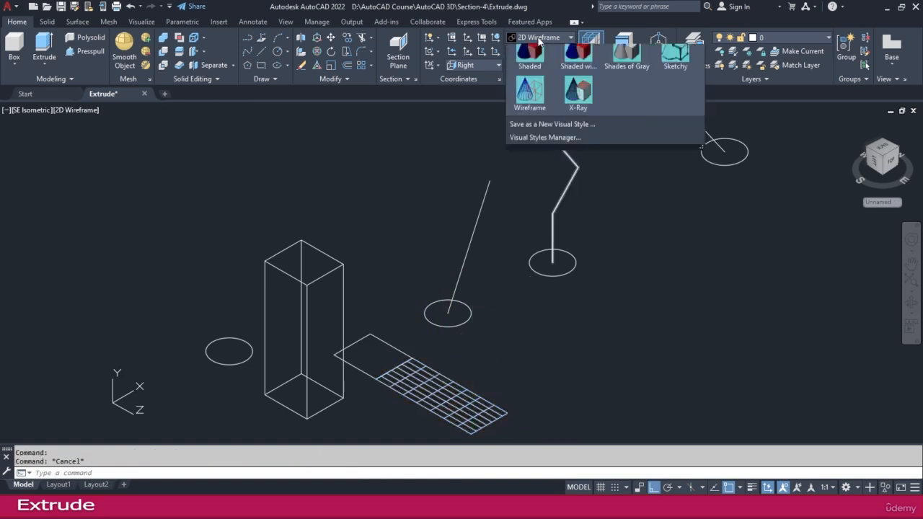
pyautogui.scroll(1, 541, 58)
pyautogui.click(676, 72)
# - Examine the strip extruded from the single line edge-on and from above to see whether it has any thickness
pyautogui.keyDown('shift'); pyautogui.moveTo(459, 372); pyautogui.dragTo(421, 287, button='middle'); pyautogui.keyUp('shift')
pyautogui.click(418, 277)
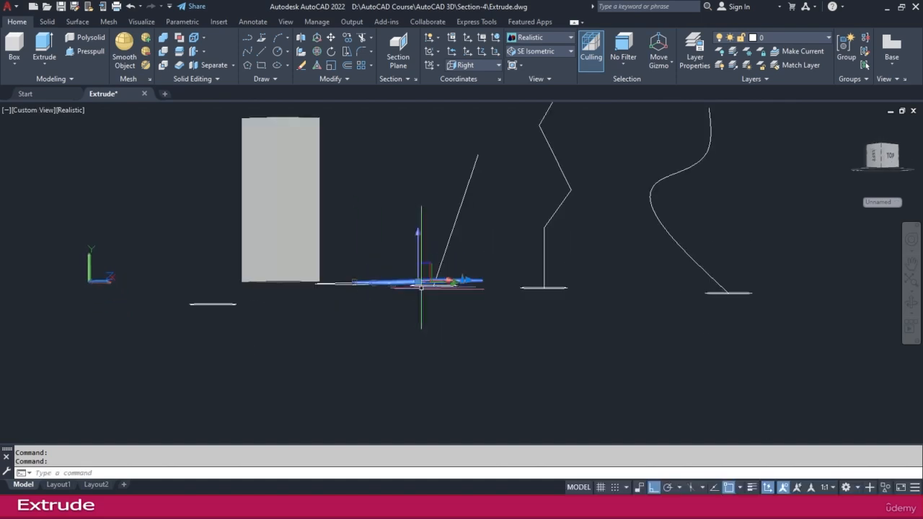
pyautogui.keyDown('shift'); pyautogui.moveTo(296, 257); pyautogui.dragTo(301, 281, button='middle'); pyautogui.keyUp('shift')
pyautogui.moveTo(437, 254); pyautogui.dragTo(402, 270, button='middle')
pyautogui.press('Escape')
pyautogui.click(437, 310)
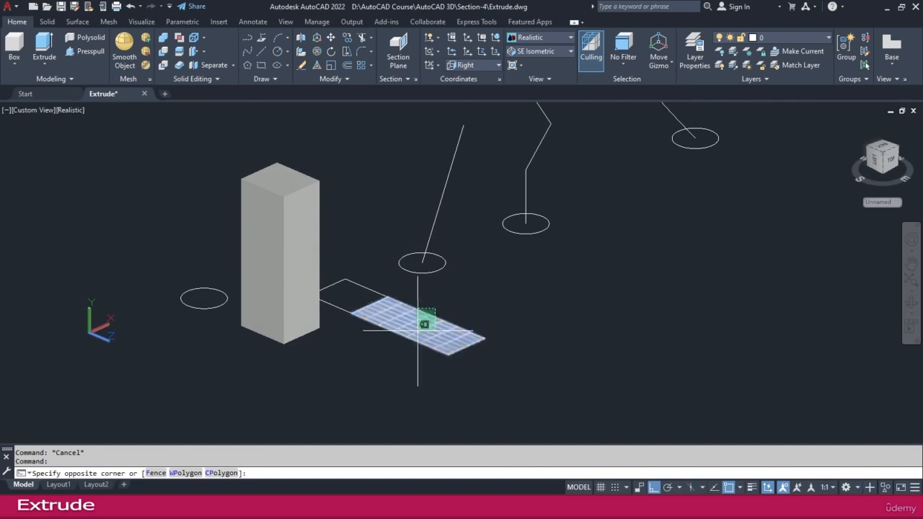
pyautogui.click(418, 330)
pyautogui.press('Escape')
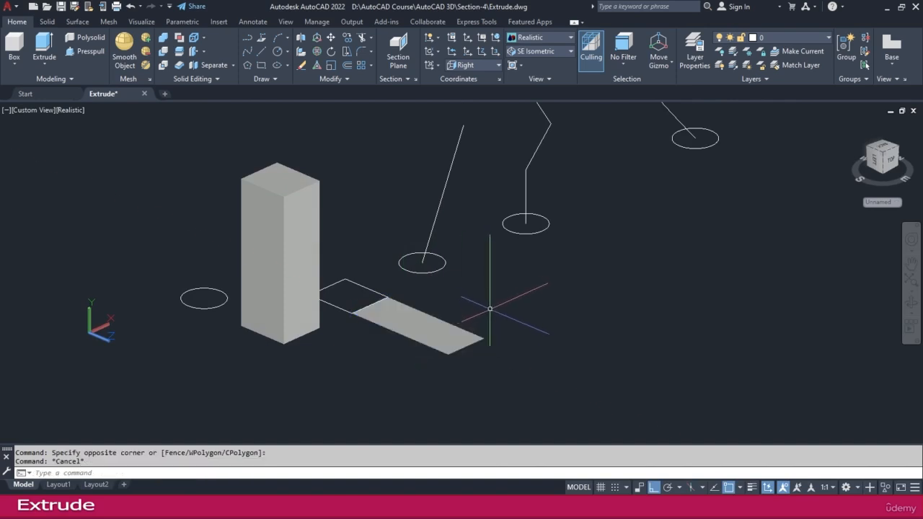
# - Draw a straight line segment in the empty area beyond the extruded strip, parallel to its long side
pyautogui.write('l')
pyautogui.press('Return')
pyautogui.click(533, 312)
pyautogui.click(599, 339)
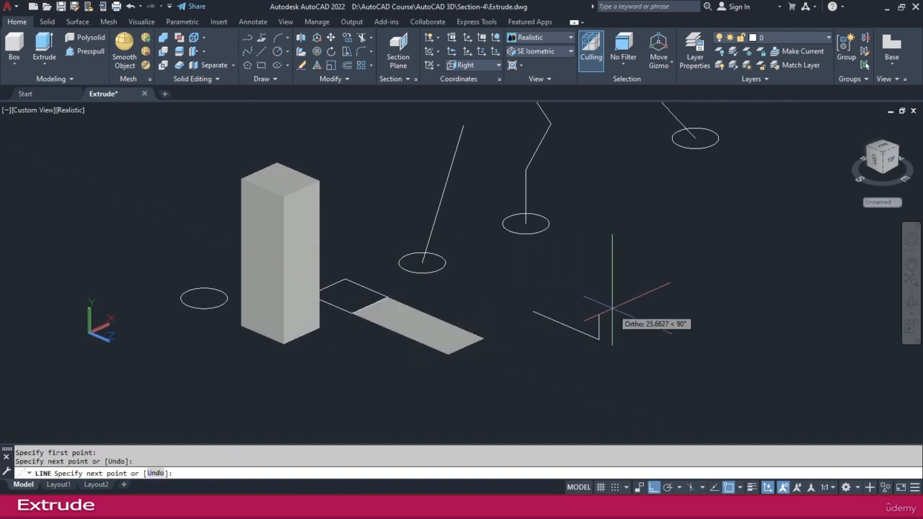
pyautogui.press('Escape')
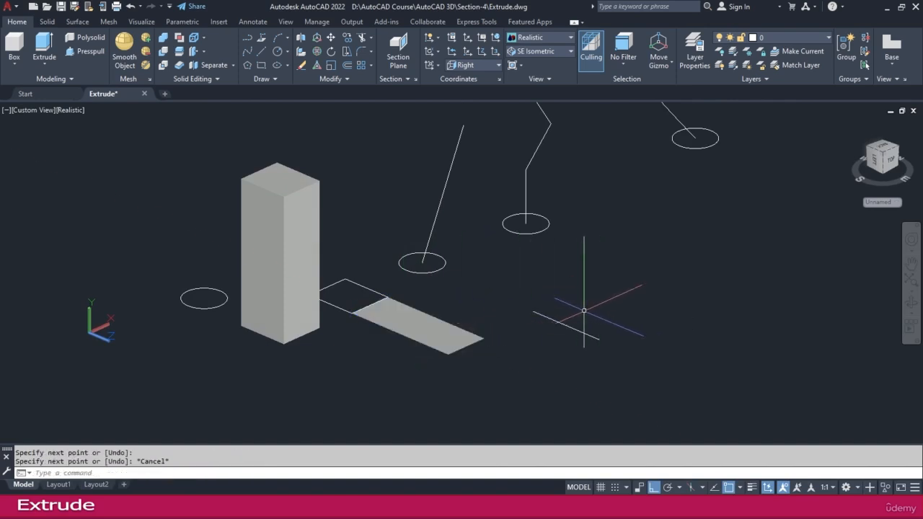
# - Delete the loose line together with the strip extruded from the square's edge
pyautogui.click(596, 330)
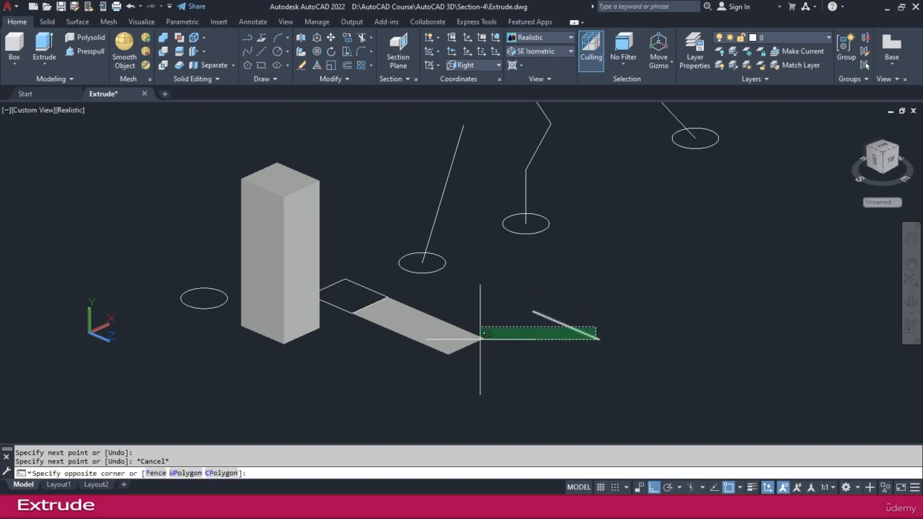
pyautogui.click(449, 343)
pyautogui.press('Delete')
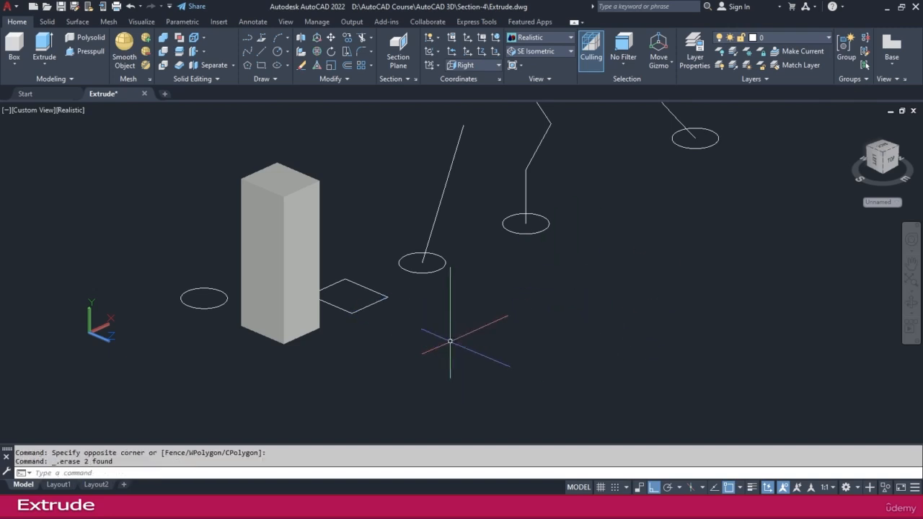
pyautogui.keyDown('shift'); pyautogui.moveTo(354, 302); pyautogui.dragTo(334, 297, button='middle'); pyautogui.keyUp('shift')
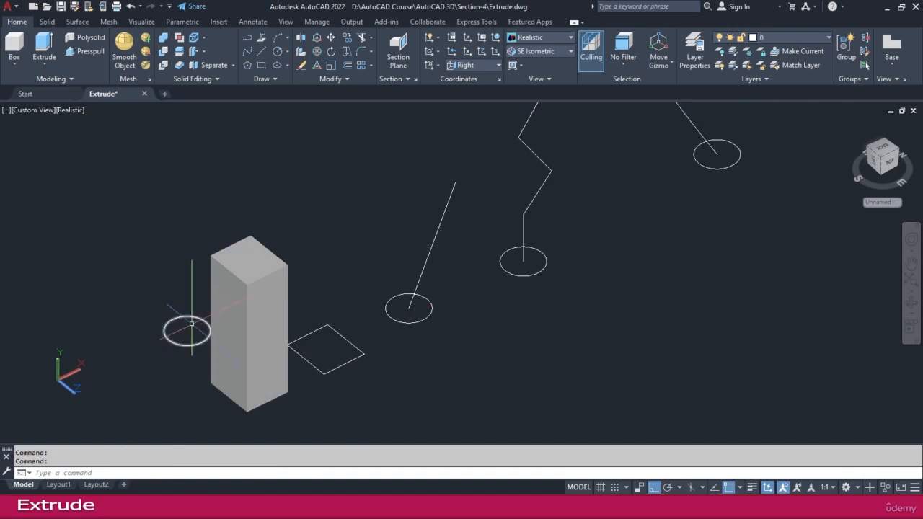
# - Extrude the circle beside the square column upward into a solid cylinder about 128 high
pyautogui.click(44, 45)
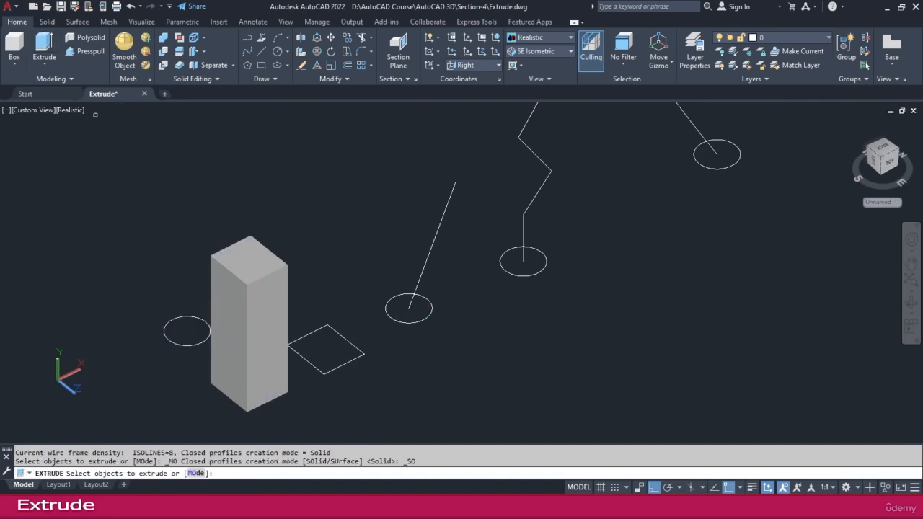
pyautogui.click(184, 316)
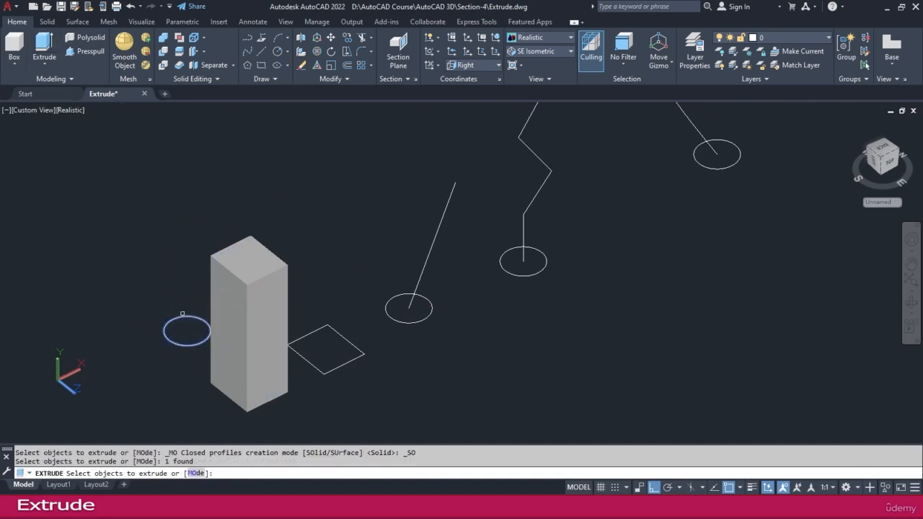
pyautogui.press('Return')
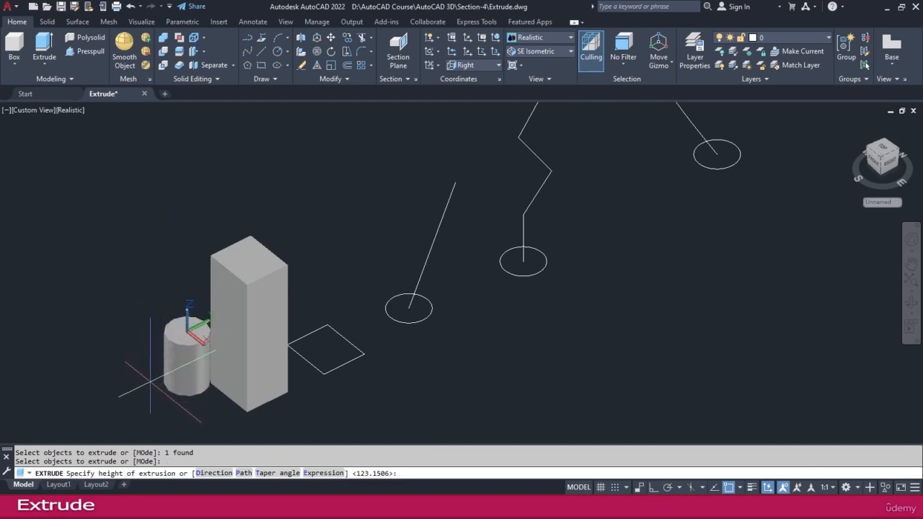
pyautogui.click(152, 222)
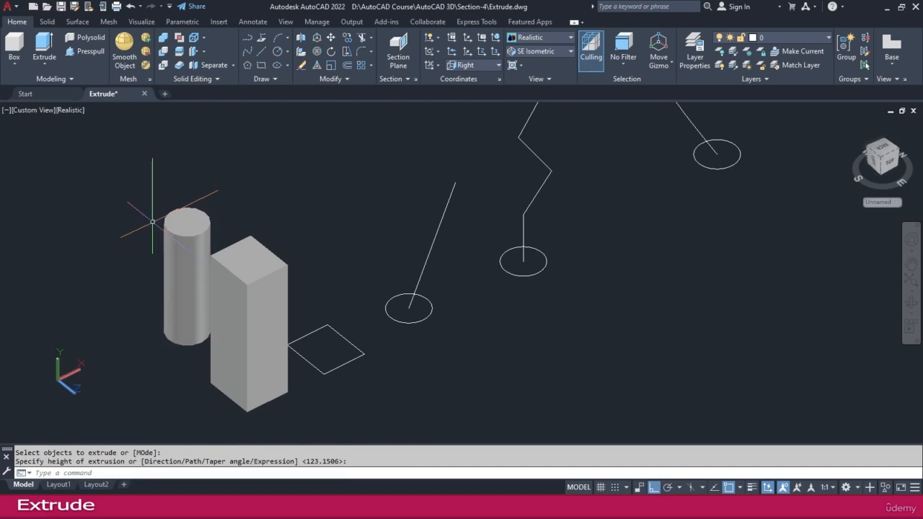
# - Extrude the circle at the base of the slanted line with the Direction option, from the line's lower end to its upper end
pyautogui.keyDown('shift'); pyautogui.moveTo(153, 323); pyautogui.dragTo(138, 312, button='middle'); pyautogui.keyUp('shift')
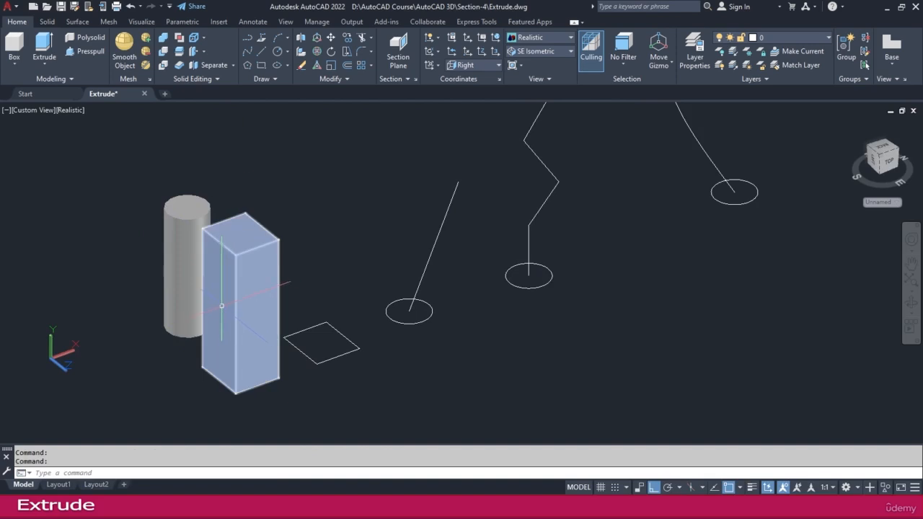
pyautogui.moveTo(436, 312); pyautogui.dragTo(355, 359, button='middle')
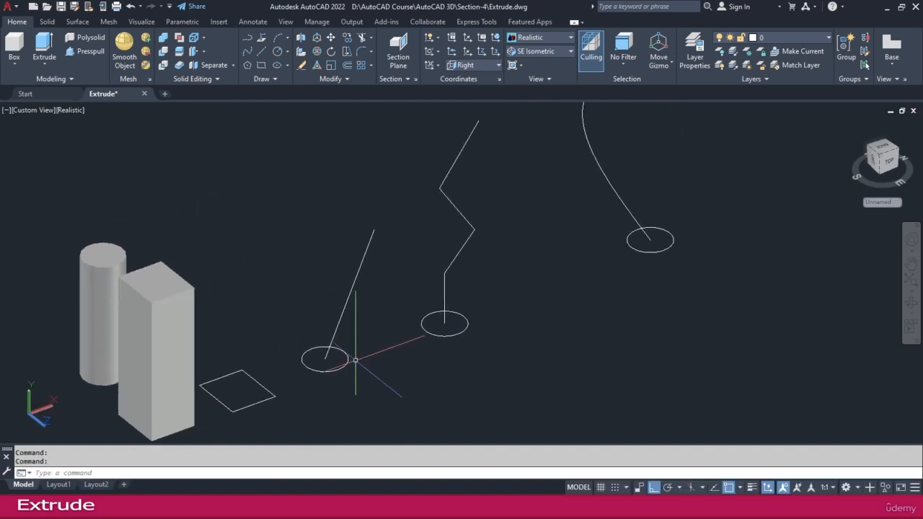
pyautogui.click(45, 48)
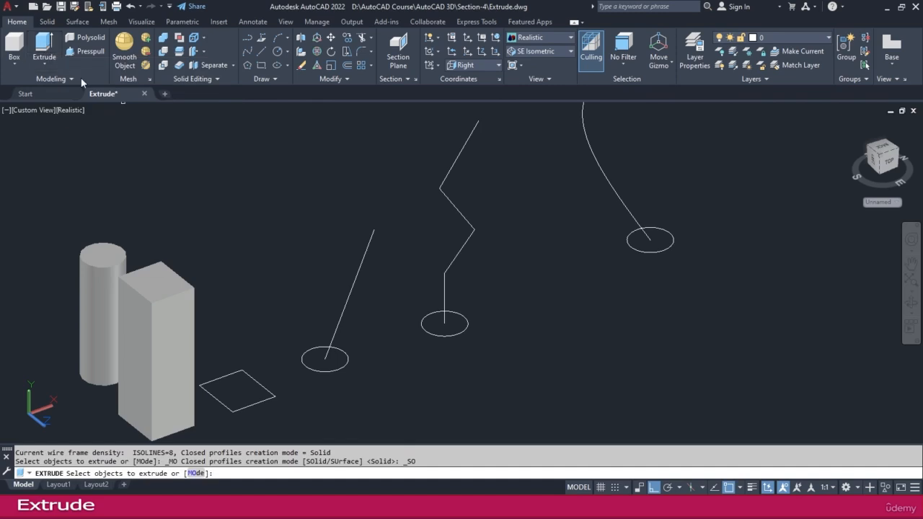
pyautogui.click(341, 368)
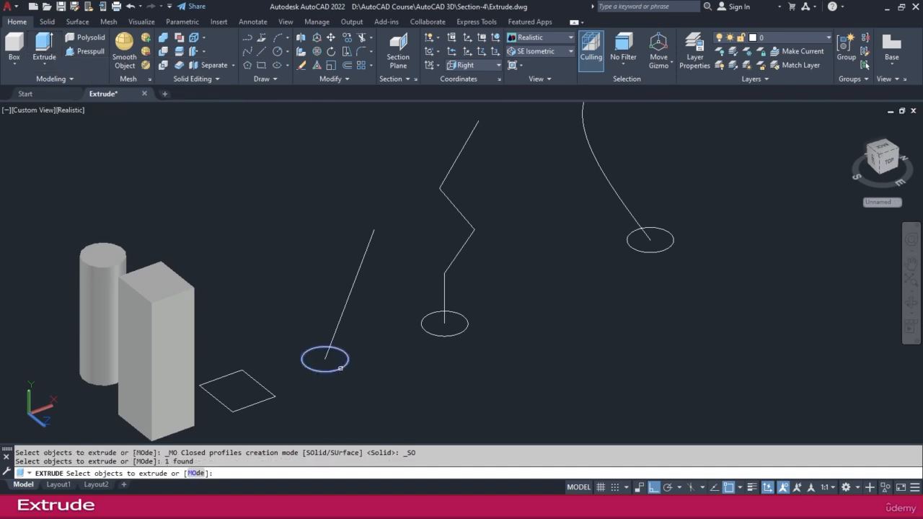
pyautogui.press('Return')
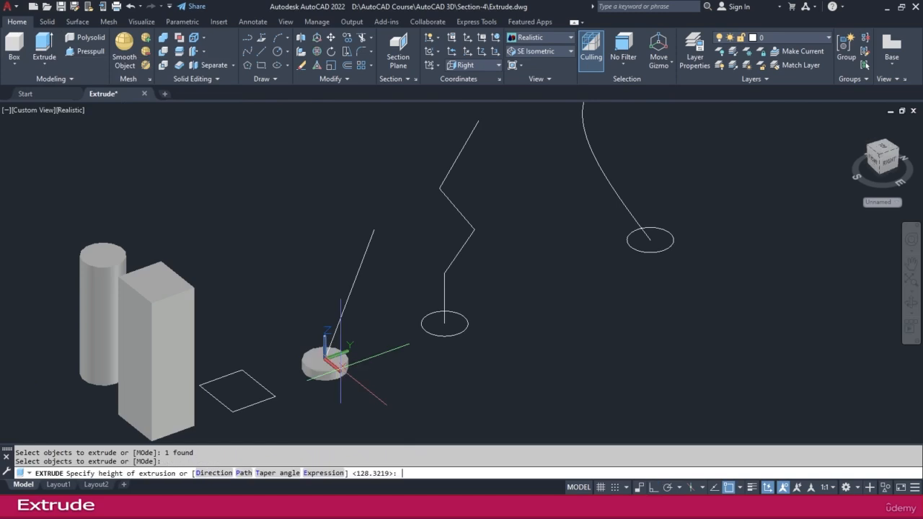
pyautogui.click(215, 475)
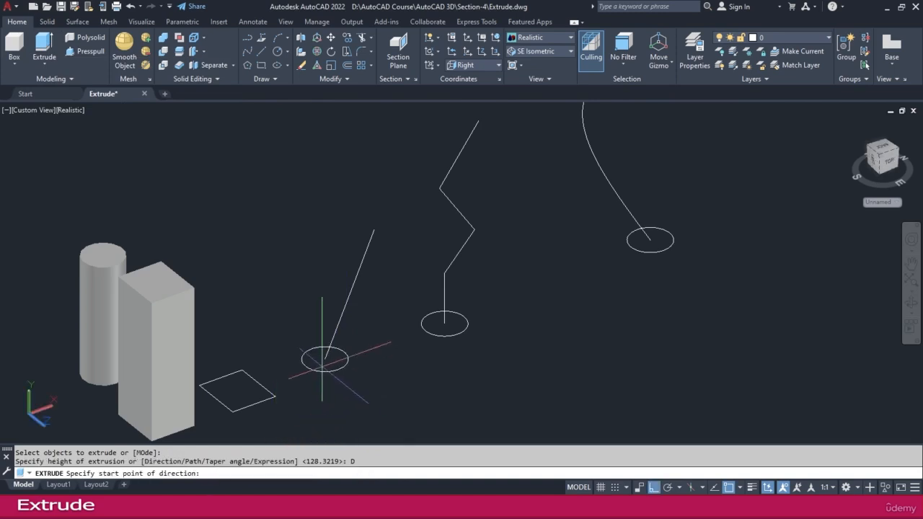
pyautogui.click(325, 356)
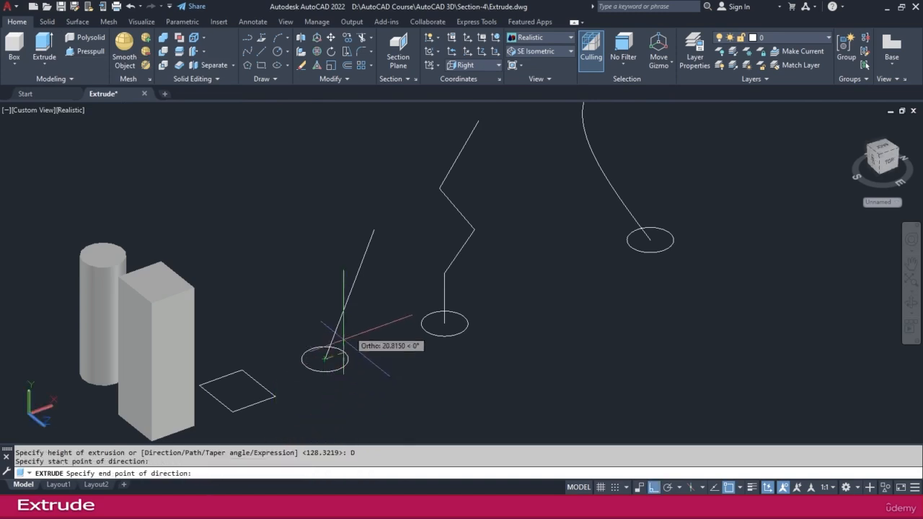
pyautogui.click(372, 235)
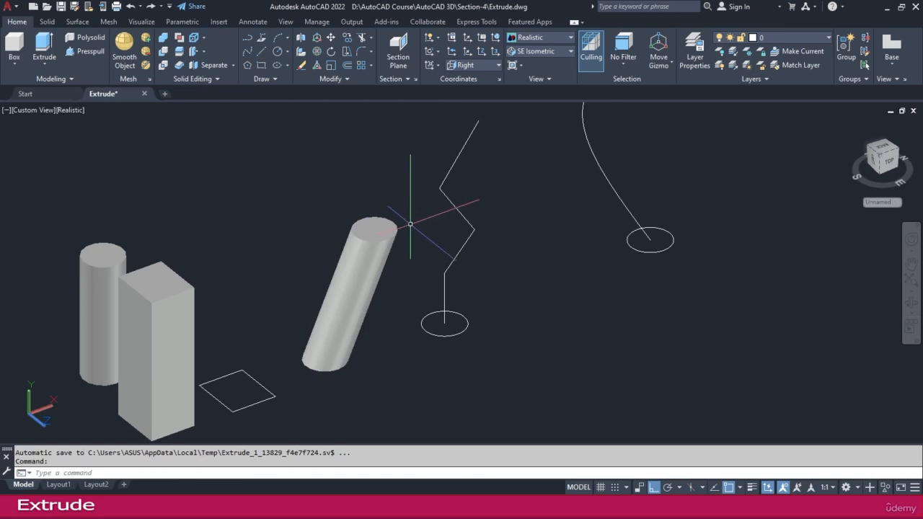
# - Extrude the circle at the foot of the zigzag polyline with the Path option, using the polyline as the path
pyautogui.click(44, 50)
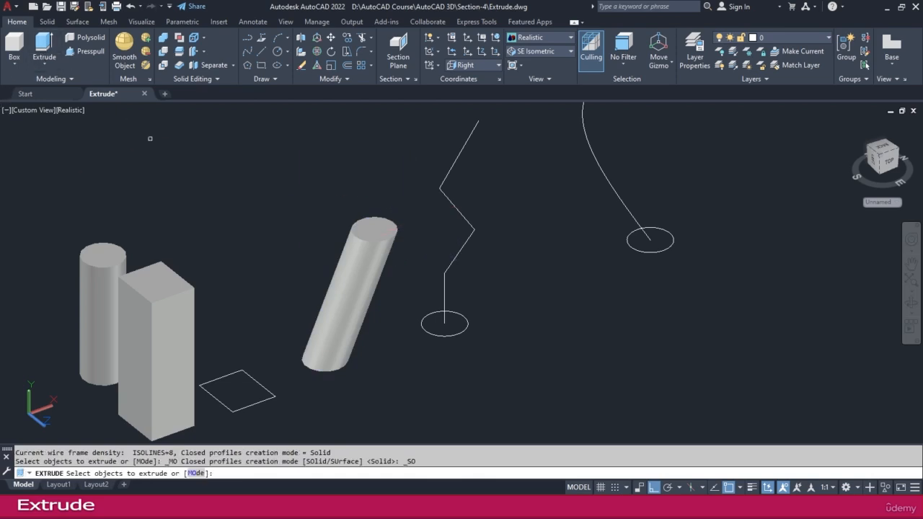
pyautogui.click(464, 330)
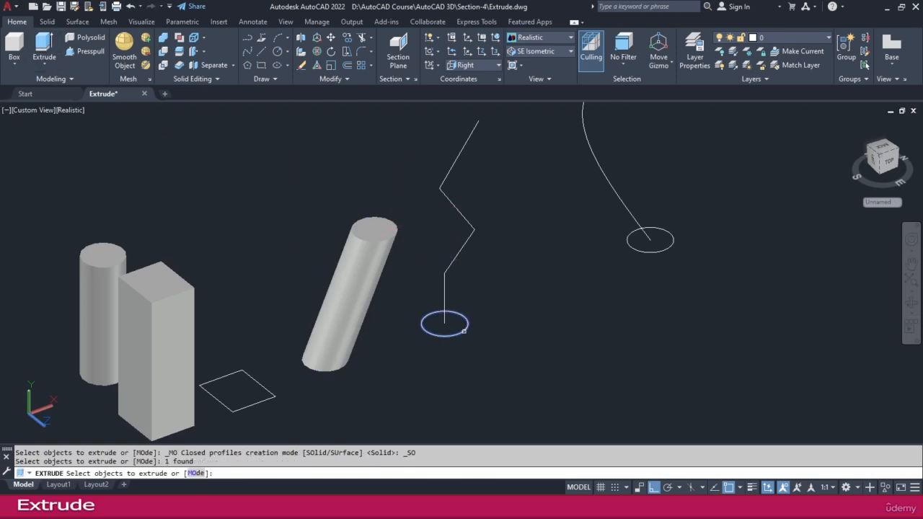
pyautogui.press('Return')
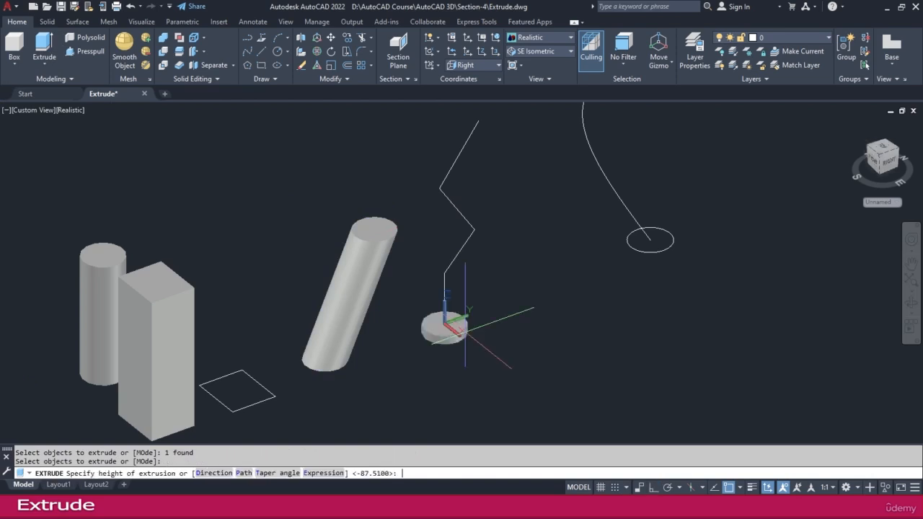
pyautogui.click(244, 473)
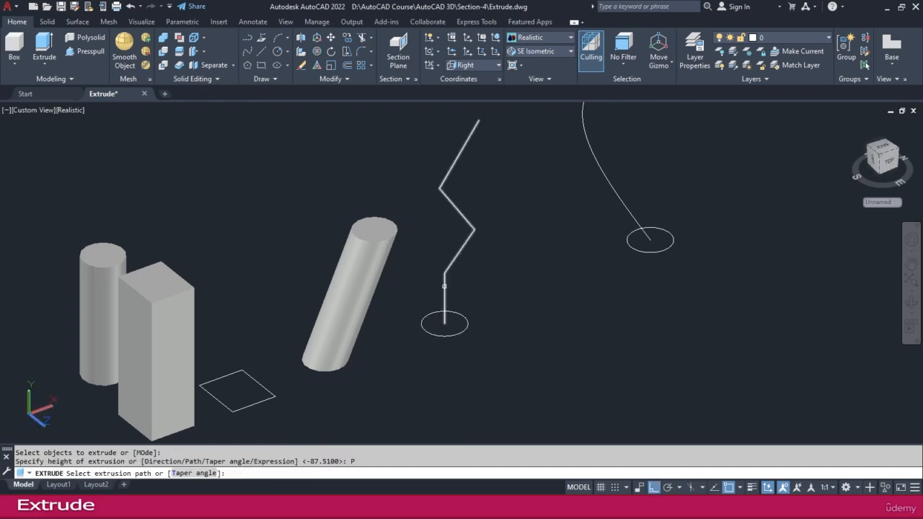
pyautogui.click(444, 286)
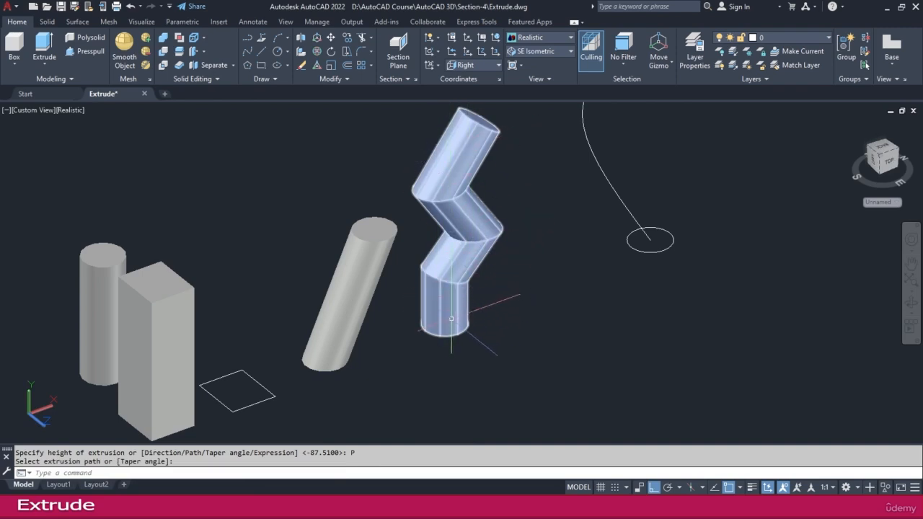
# - Extrude the circle at the base of the S-shaped curve along that curve with the Path option
pyautogui.scroll(-3, 500, 229)
pyautogui.moveTo(504, 295); pyautogui.dragTo(389, 327, button='middle')
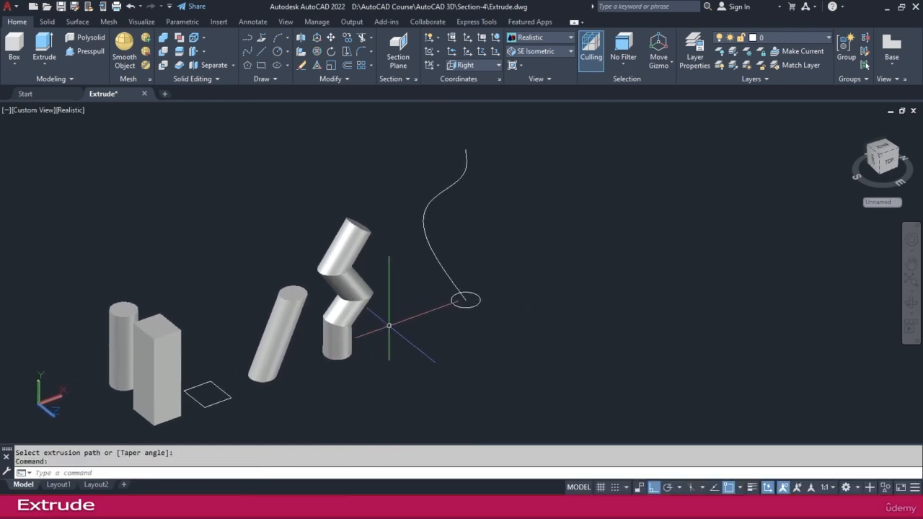
pyautogui.click(48, 47)
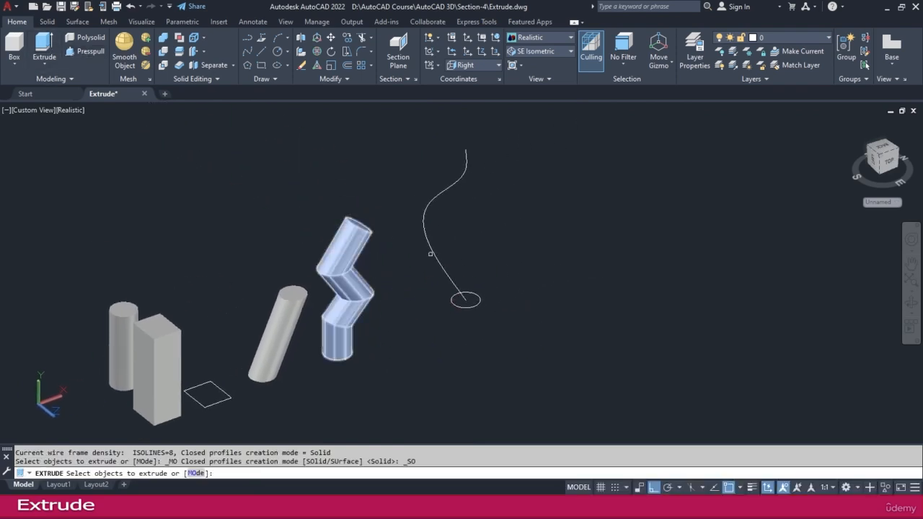
pyautogui.click(481, 302)
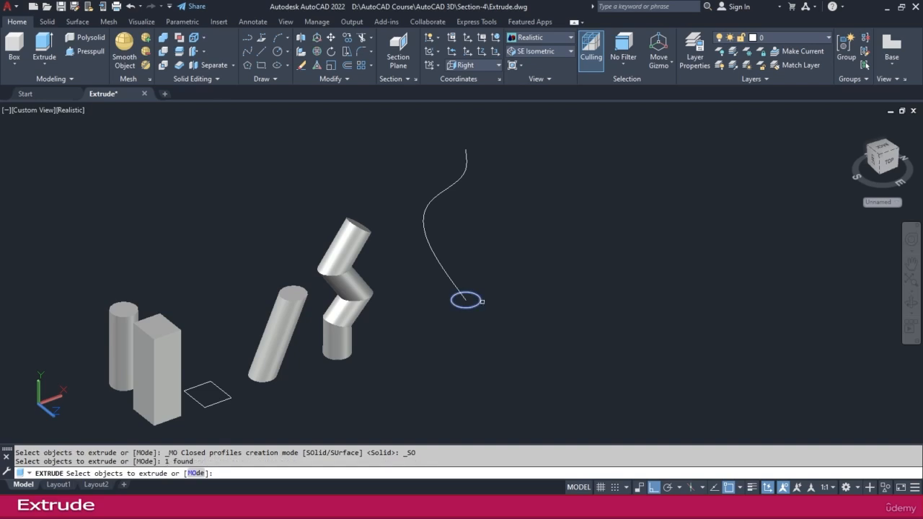
pyautogui.press('Return')
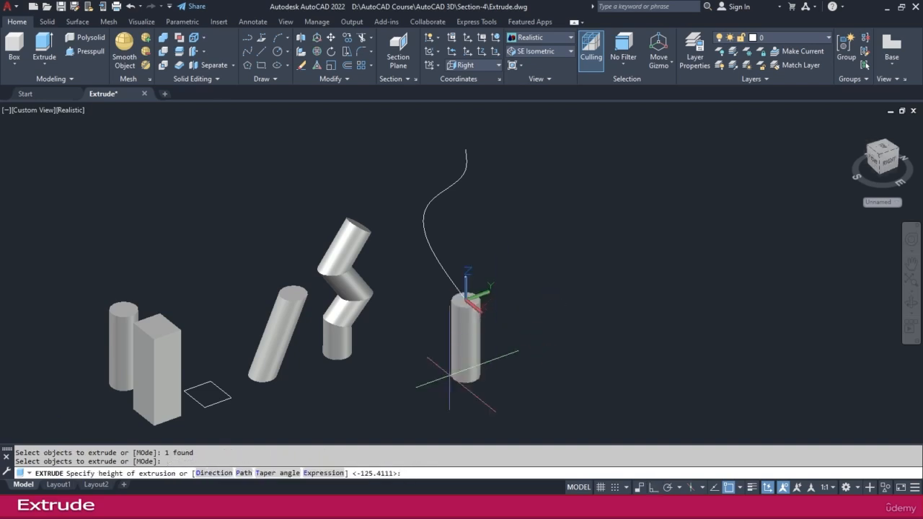
pyautogui.click(244, 473)
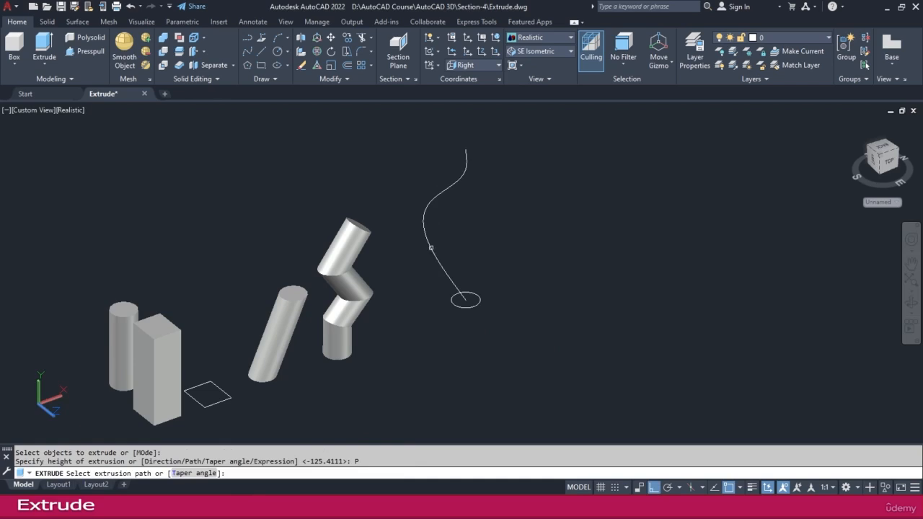
pyautogui.click(430, 248)
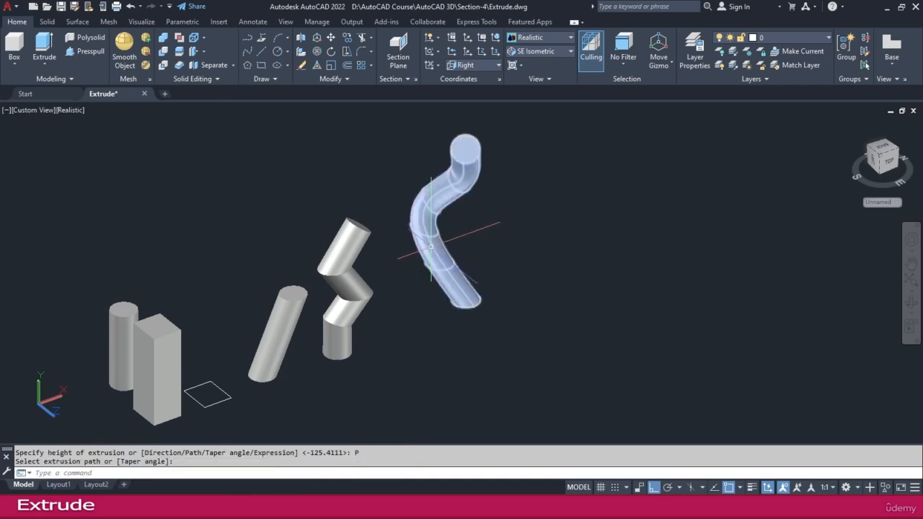
# - Draw a circle with a radius of about 25 in the empty area below the curved tube
pyautogui.keyDown('shift'); pyautogui.moveTo(493, 372); pyautogui.dragTo(383, 258, button='middle'); pyautogui.keyUp('shift')
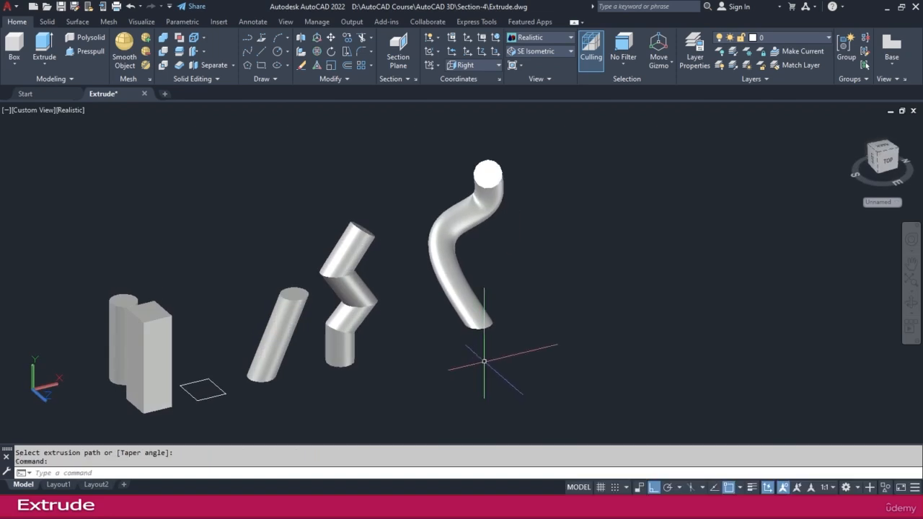
pyautogui.moveTo(304, 405); pyautogui.dragTo(364, 376, button='middle')
pyautogui.press('Escape')
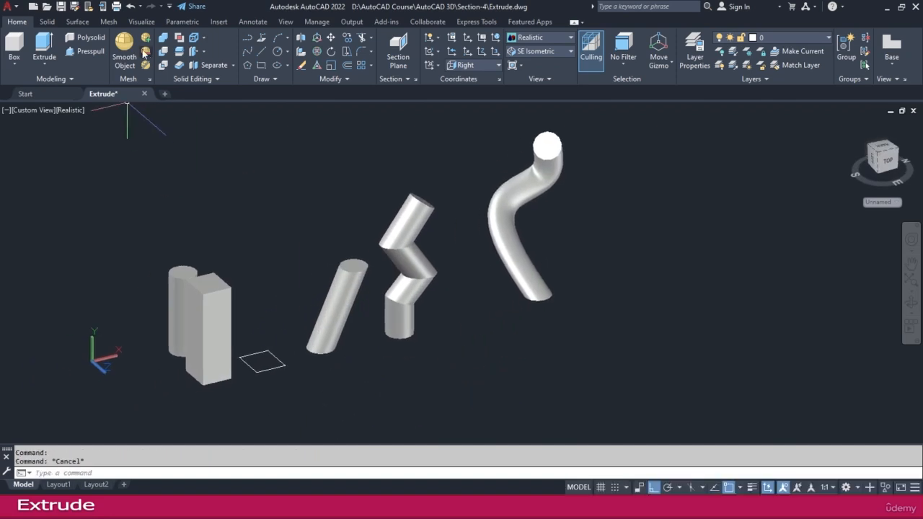
pyautogui.write('c')
pyautogui.press('Return')
pyautogui.click(476, 372)
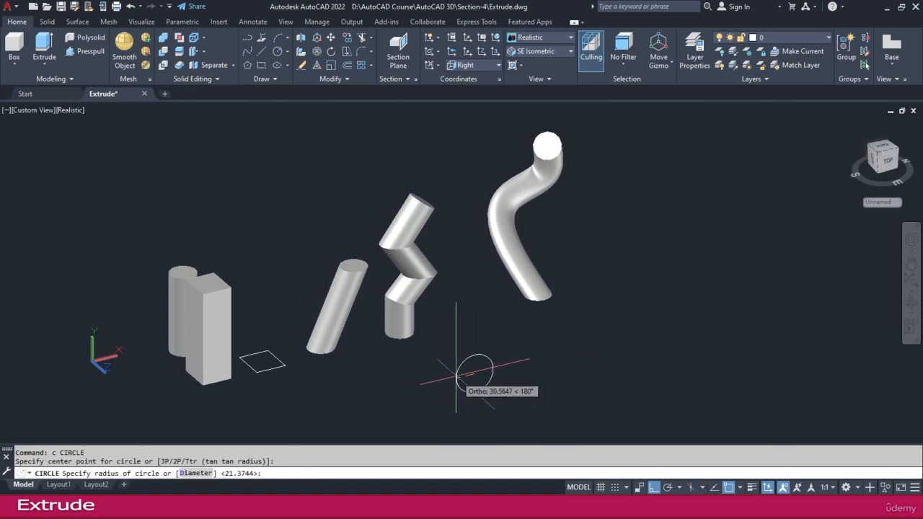
pyautogui.click(460, 373)
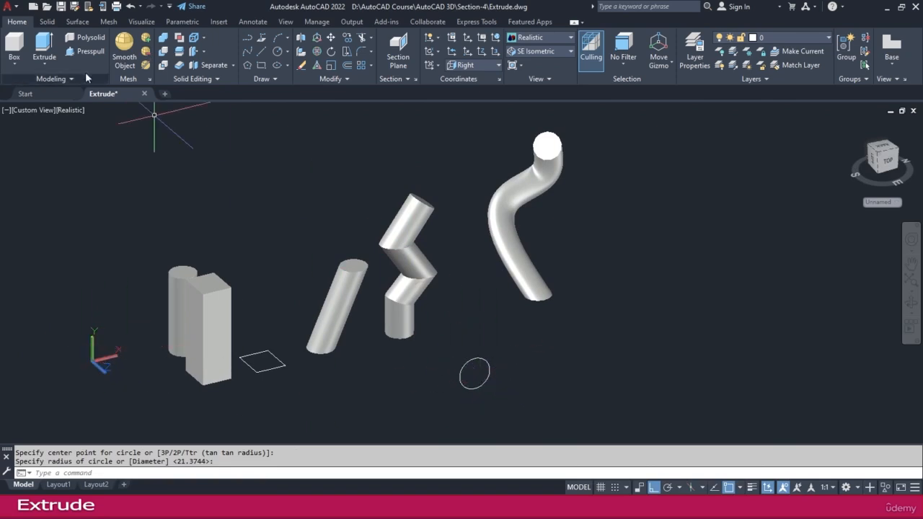
# - Extrude the new circle a short distance with a taper angle of 15 degrees to form a truncated cone
pyautogui.click(45, 45)
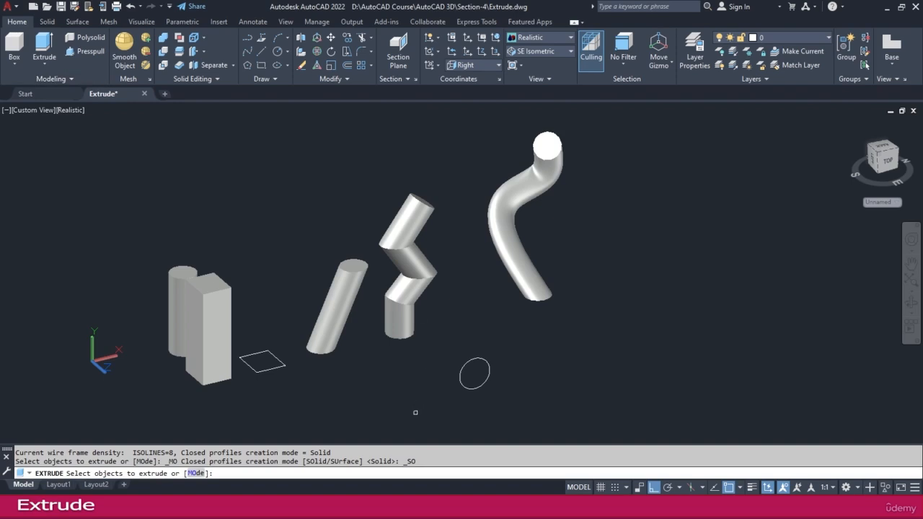
pyautogui.click(461, 374)
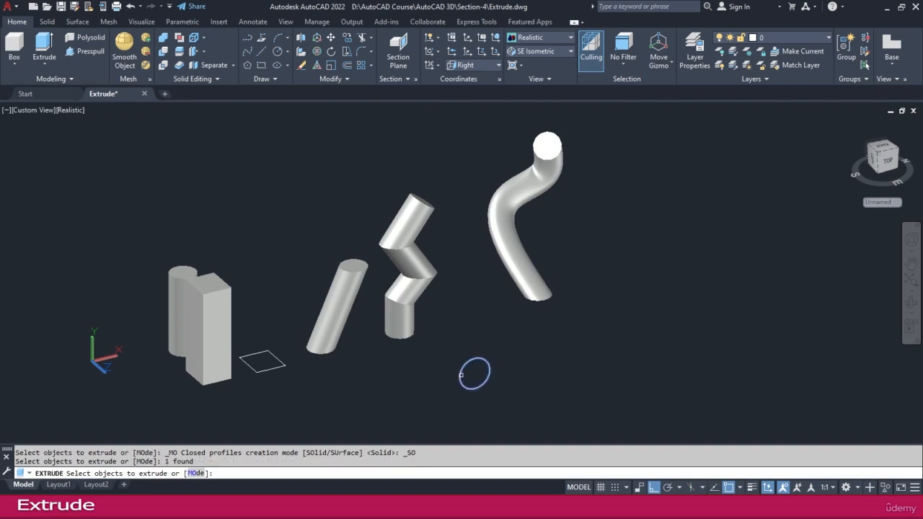
pyautogui.press('Return')
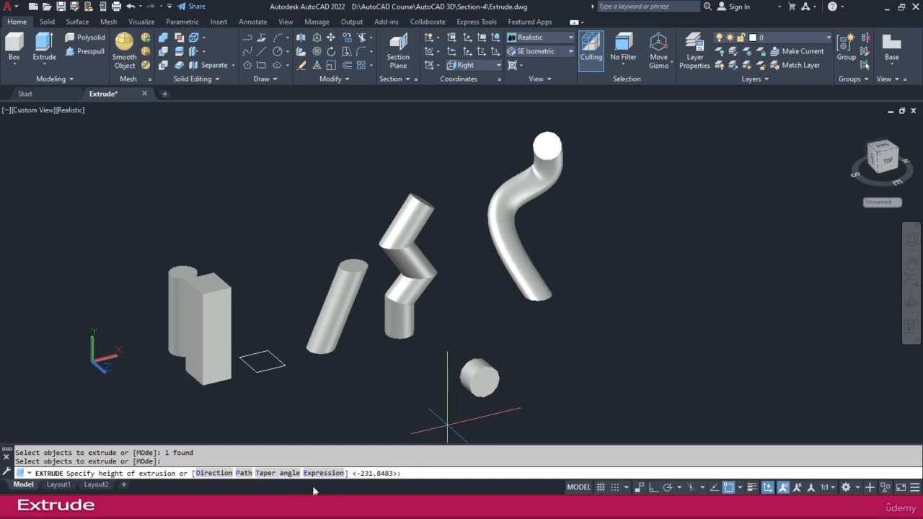
pyautogui.click(274, 479)
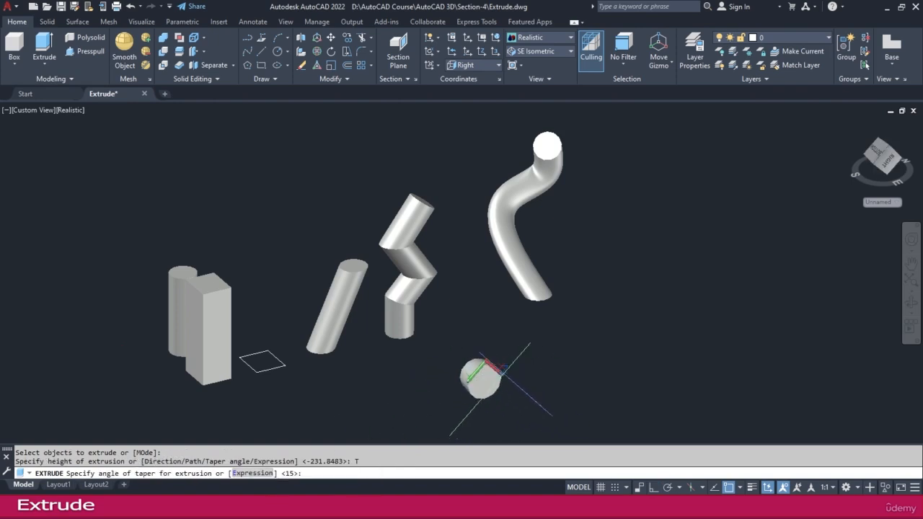
pyautogui.press('Return')
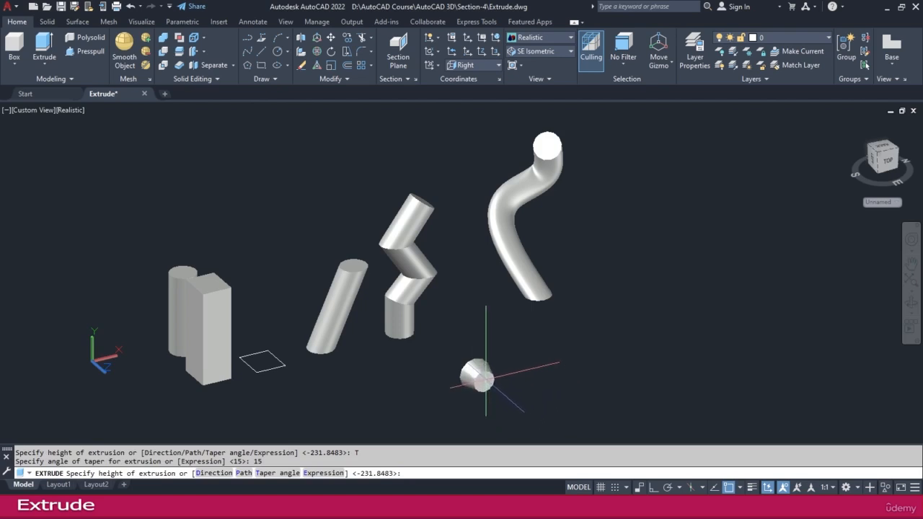
pyautogui.click(486, 375)
pyautogui.keyDown('shift'); pyautogui.moveTo(497, 372); pyautogui.dragTo(497, 398, button='middle'); pyautogui.keyUp('shift')
pyautogui.scroll(5, 498, 398)
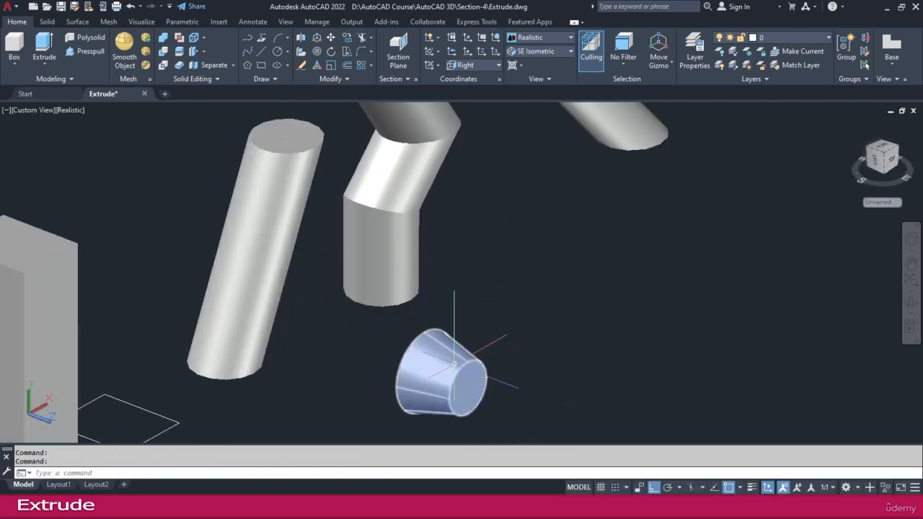
# - Draw a circle with a radius of about 33 in the empty area beyond the truncated cone
pyautogui.scroll(-2, 452, 357)
pyautogui.scroll(-2, 532, 367)
pyautogui.keyDown('shift'); pyautogui.moveTo(531, 367); pyautogui.dragTo(471, 359, button='middle'); pyautogui.keyUp('shift')
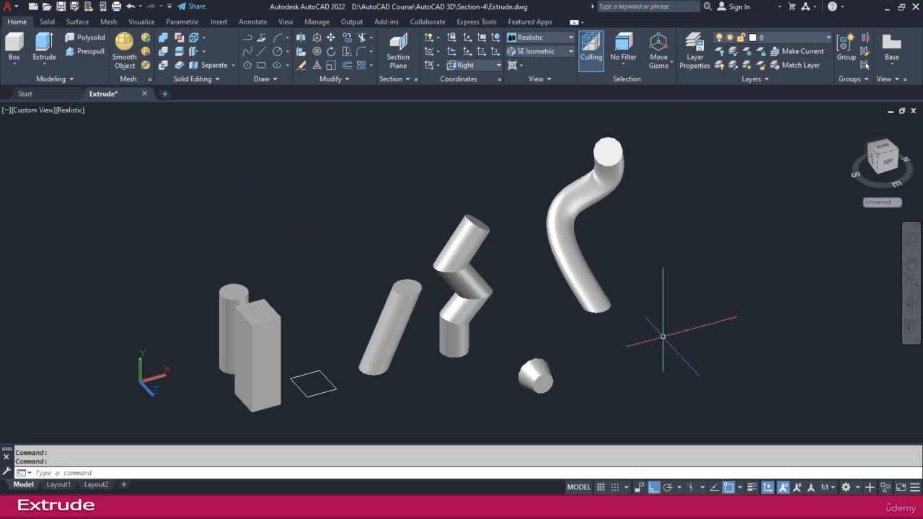
pyautogui.write('c')
pyautogui.press('Return')
pyautogui.click(682, 334)
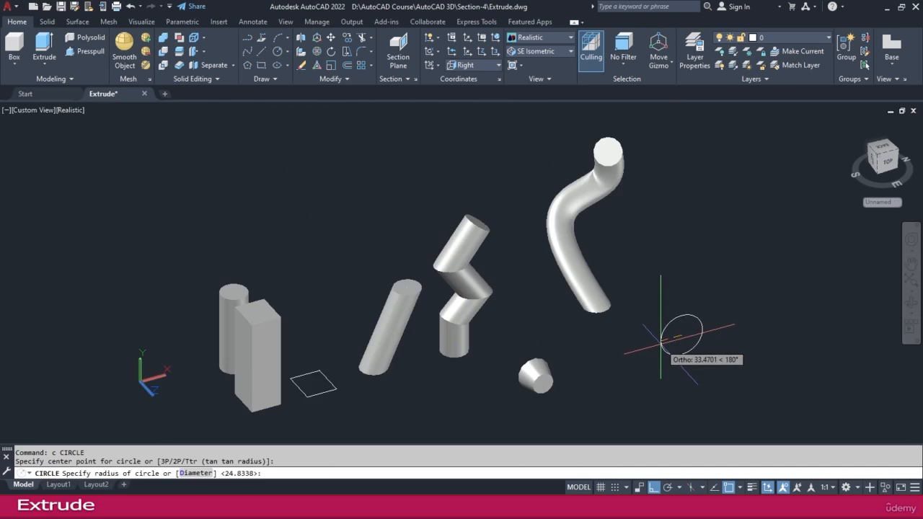
pyautogui.click(663, 339)
# - Extrude the new circle using the Expression option with 150+50+25 as the height
pyautogui.click(45, 46)
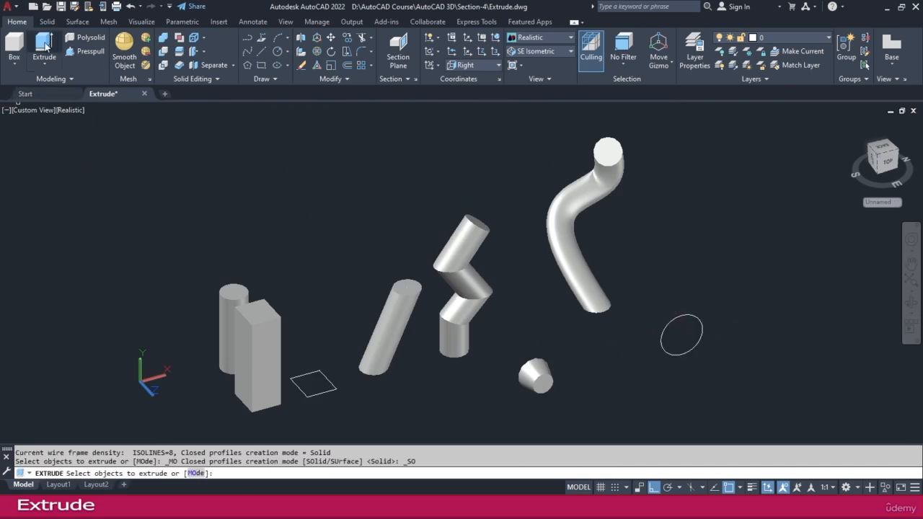
pyautogui.click(703, 321)
pyautogui.press('Return')
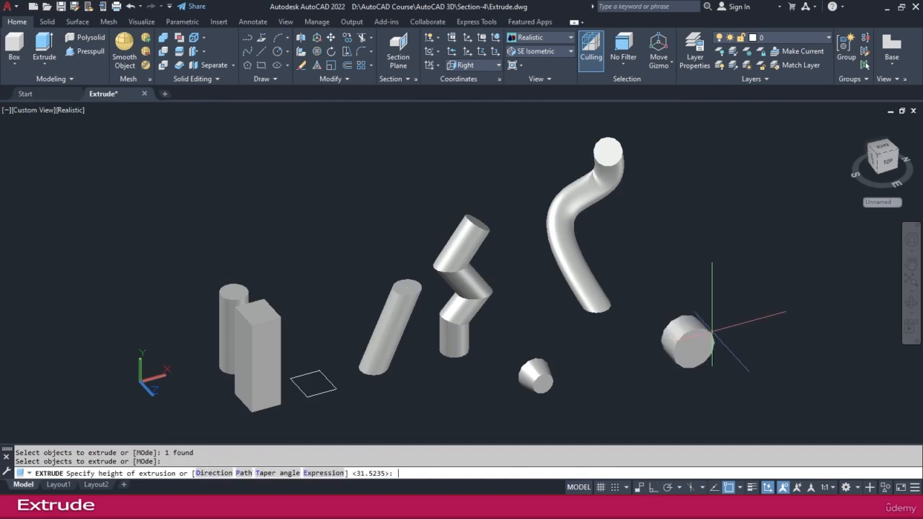
pyautogui.click(323, 474)
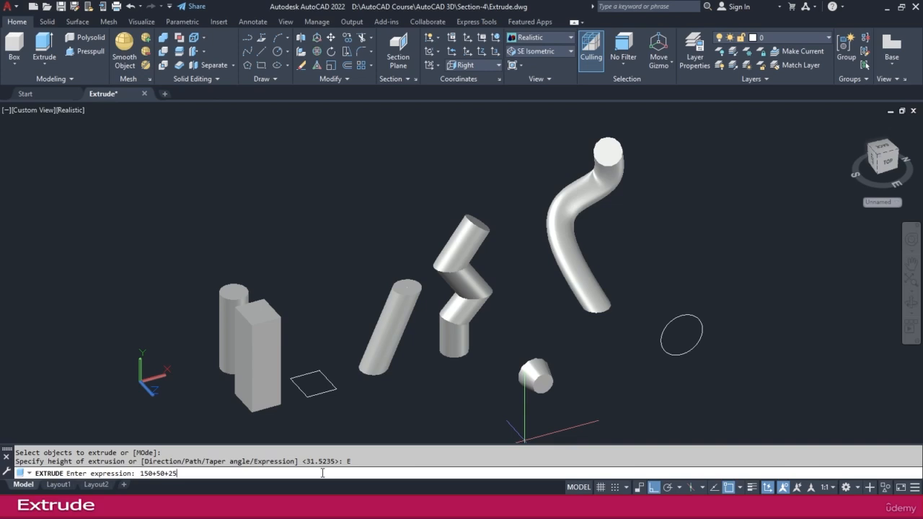
pyautogui.press('Return')
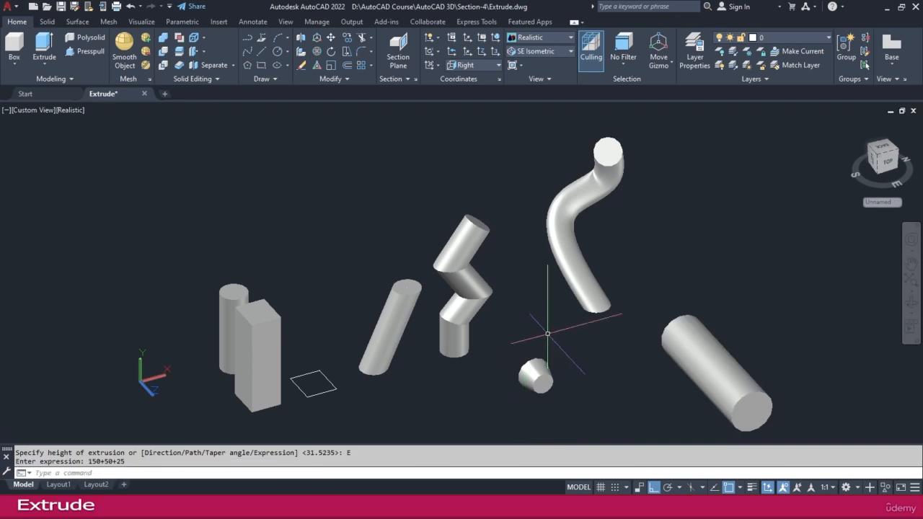
# - Check the extrusion height of the new cylinder in its properties
pyautogui.click(718, 367)
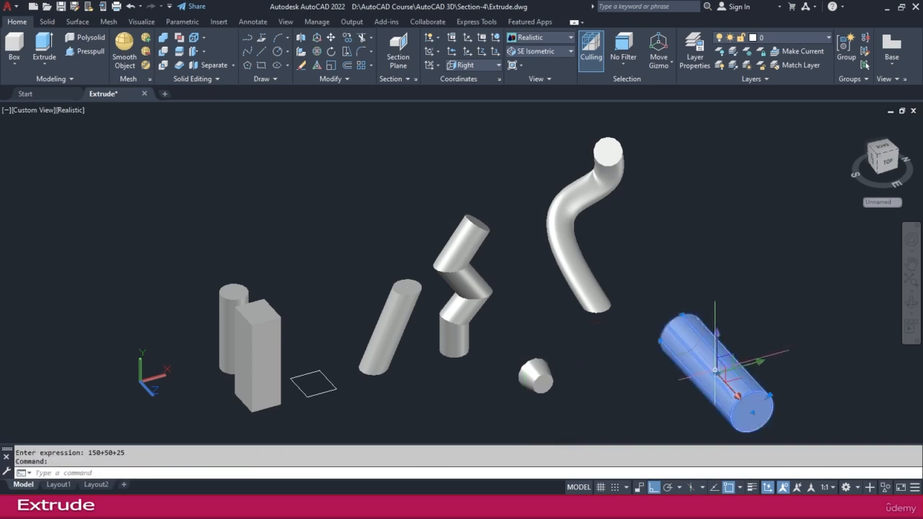
pyautogui.rightClick(670, 356)
pyautogui.click(708, 334)
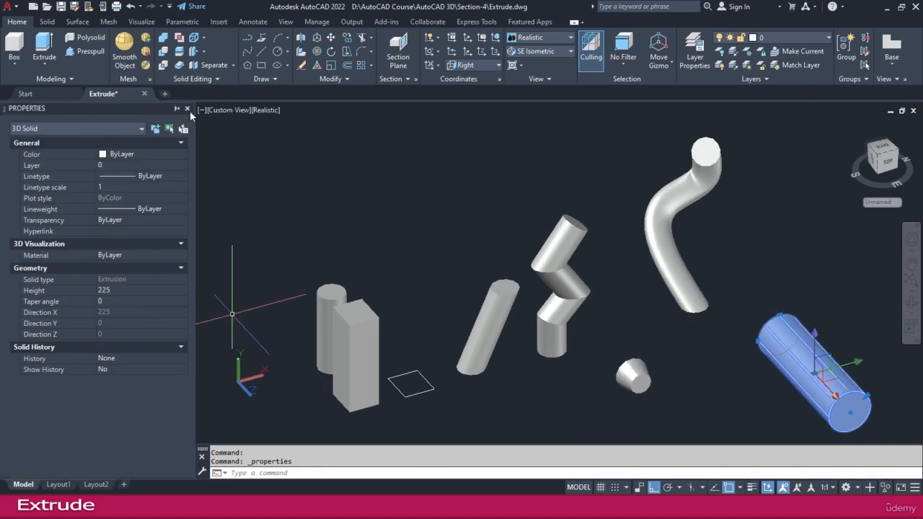
pyautogui.click(188, 109)
pyautogui.press('Escape')
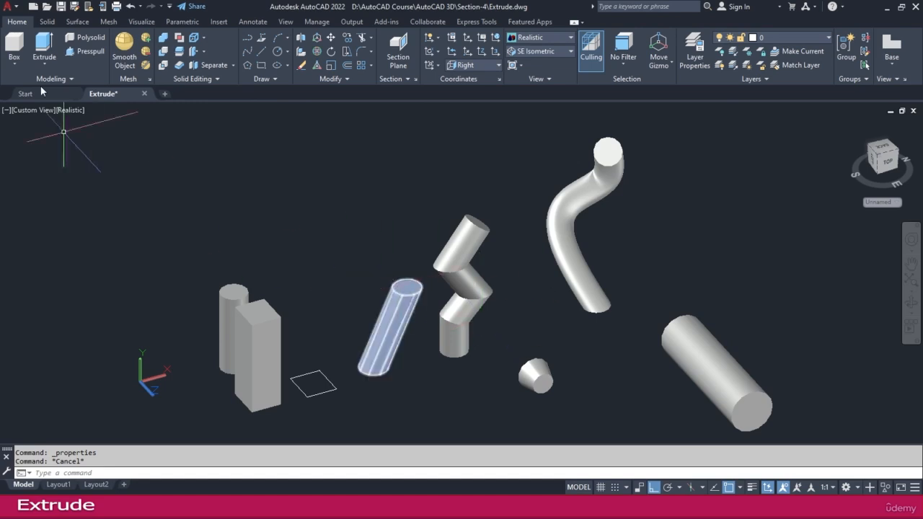
# - Try Extrude's Mode option with closed profiles set to Solid, and look at the separate surface and solid Extrude commands
pyautogui.click(44, 49)
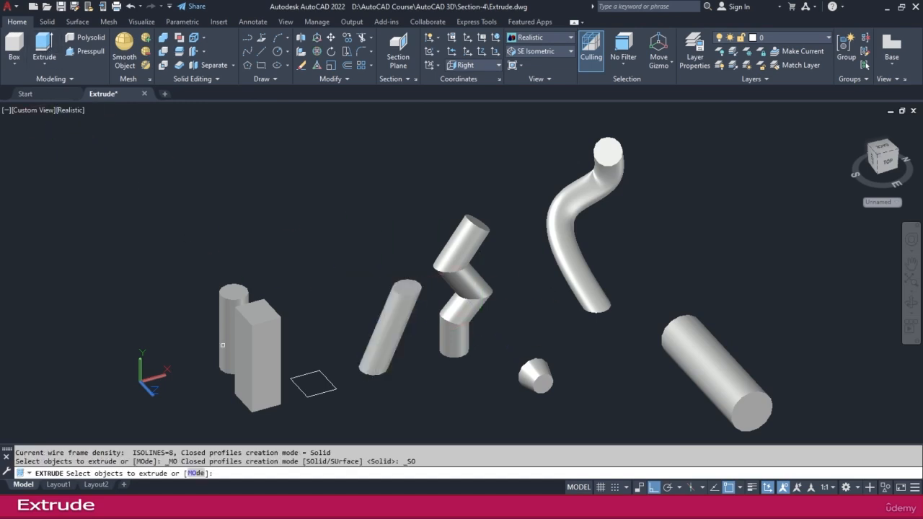
pyautogui.click(195, 474)
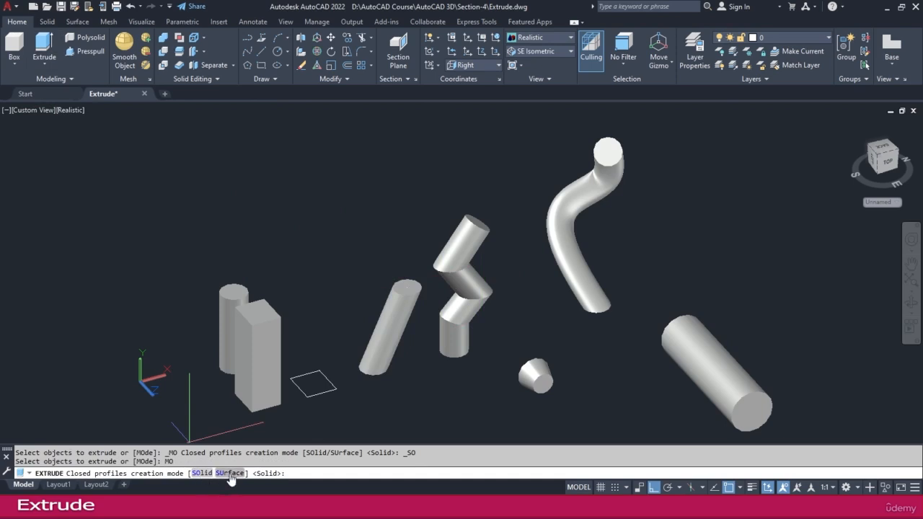
pyautogui.click(200, 473)
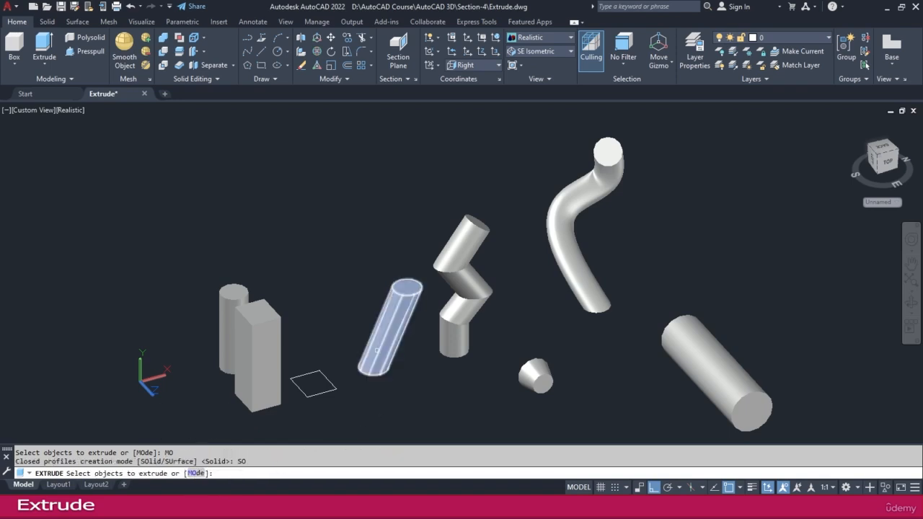
pyautogui.click(77, 21)
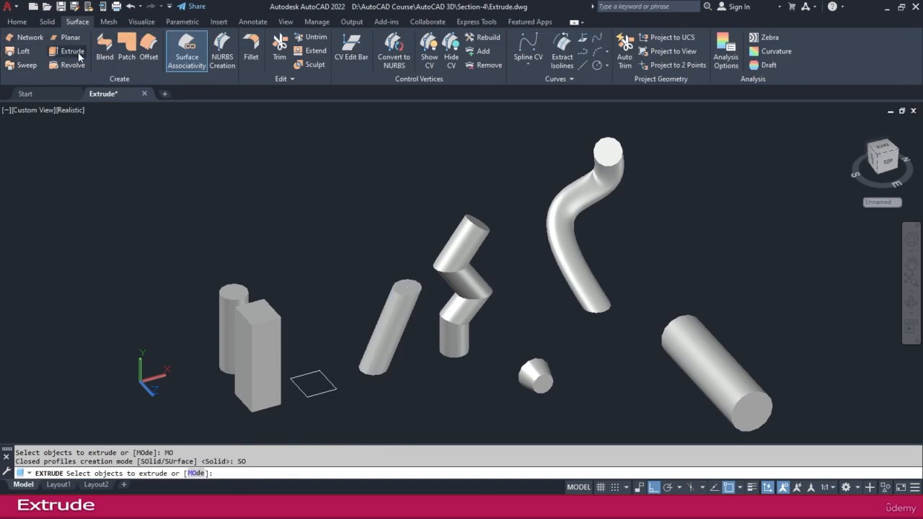
pyautogui.click(49, 22)
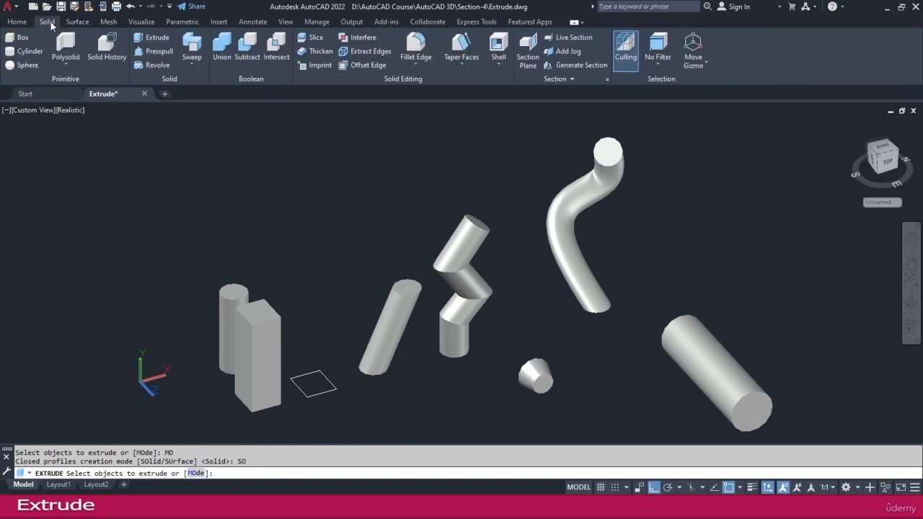
pyautogui.press('Escape')
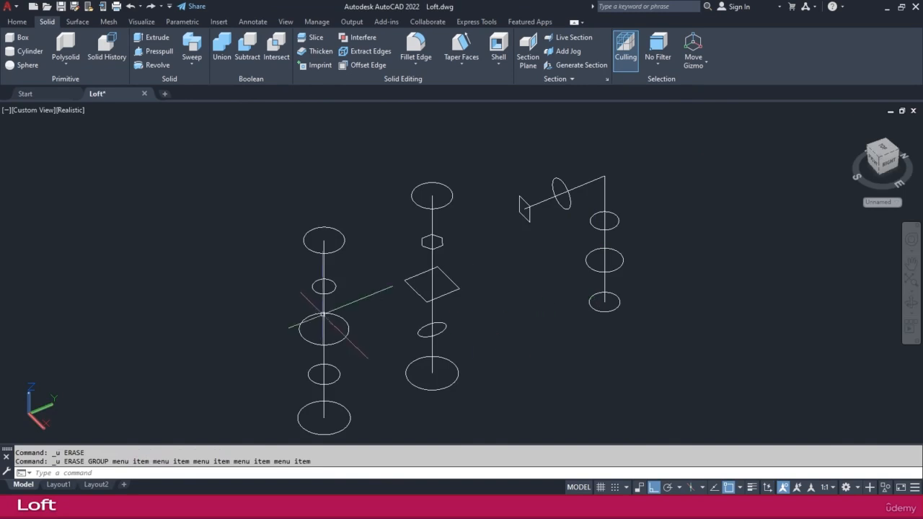
# - Delete the centre lines running through the three sets of loft profiles in Loft.dwg
pyautogui.keyDown('shift'); pyautogui.moveTo(374, 307); pyautogui.dragTo(341, 251, button='middle'); pyautogui.keyUp('shift')
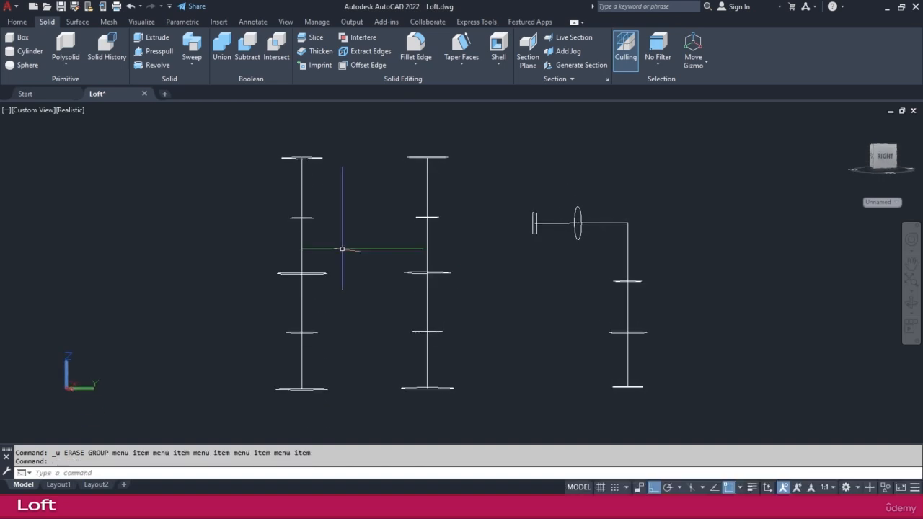
pyautogui.keyDown('shift'); pyautogui.moveTo(305, 287); pyautogui.dragTo(317, 310, button='middle'); pyautogui.keyUp('shift')
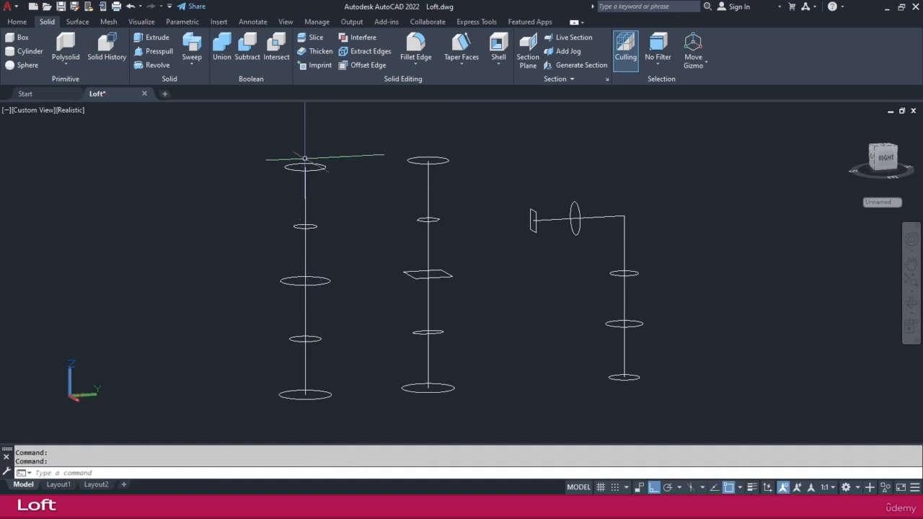
pyautogui.keyDown('shift'); pyautogui.moveTo(309, 161); pyautogui.dragTo(310, 217, button='middle'); pyautogui.keyUp('shift')
pyautogui.keyDown('shift'); pyautogui.moveTo(303, 373); pyautogui.dragTo(332, 343, button='middle'); pyautogui.keyUp('shift')
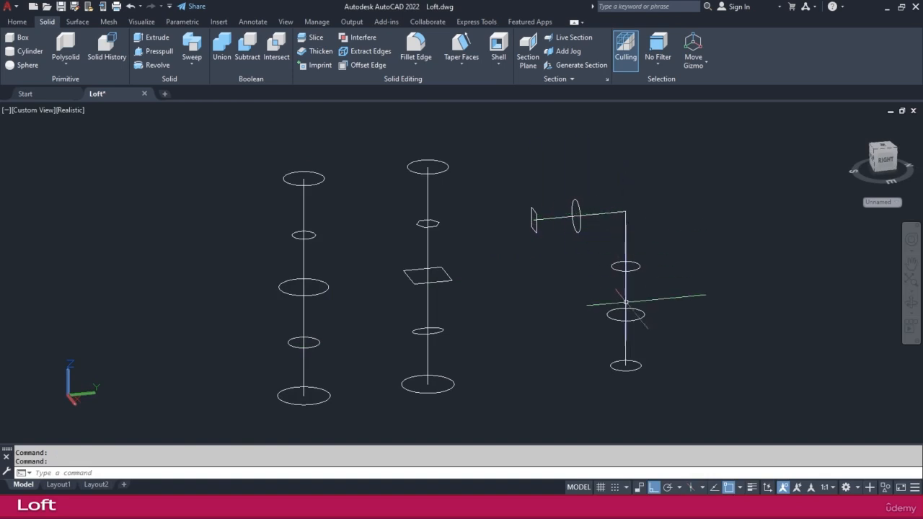
pyautogui.keyDown('shift'); pyautogui.moveTo(567, 341); pyautogui.dragTo(547, 323, button='middle'); pyautogui.keyUp('shift')
pyautogui.click(441, 195)
pyautogui.click(423, 197)
pyautogui.click(333, 230)
pyautogui.click(315, 229)
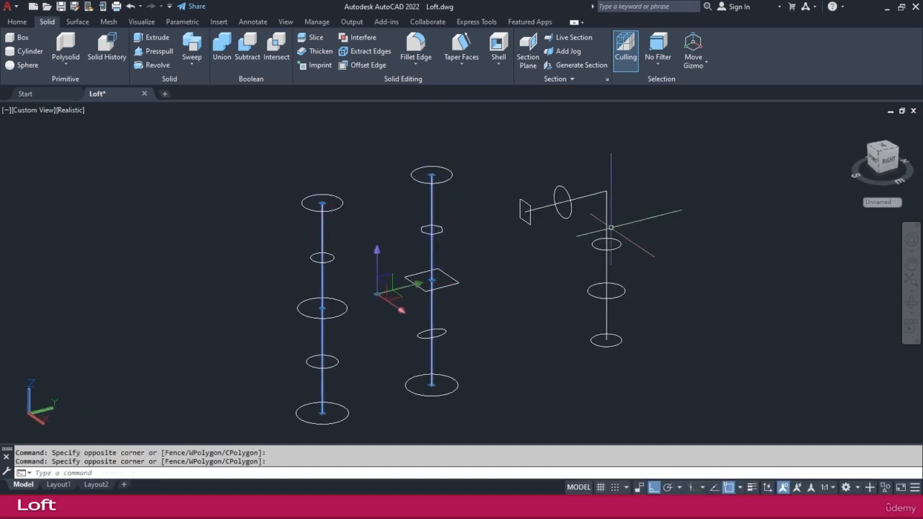
pyautogui.click(624, 185)
pyautogui.click(603, 203)
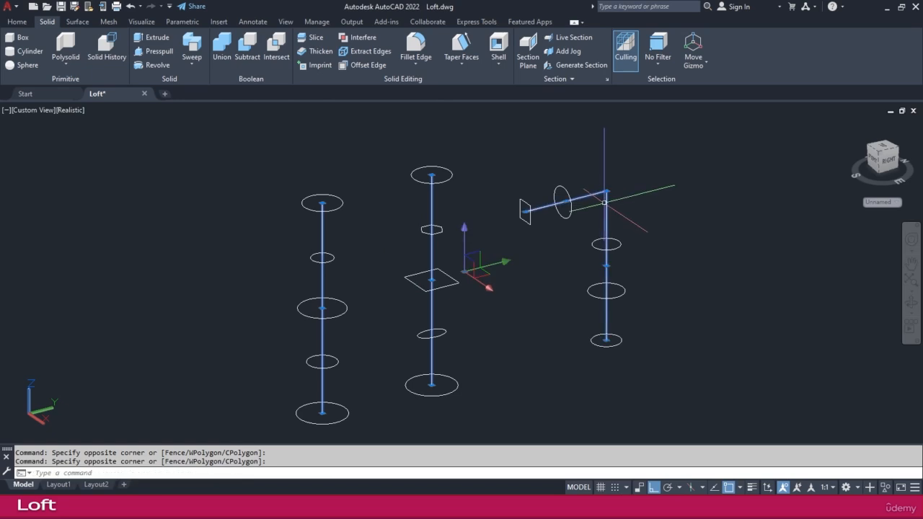
pyautogui.press('Delete')
# - Loft the five circles of the all-circle column in order from lowest to highest, using cross sections only
pyautogui.keyDown('shift'); pyautogui.moveTo(555, 208); pyautogui.dragTo(570, 225, button='middle'); pyautogui.keyUp('shift')
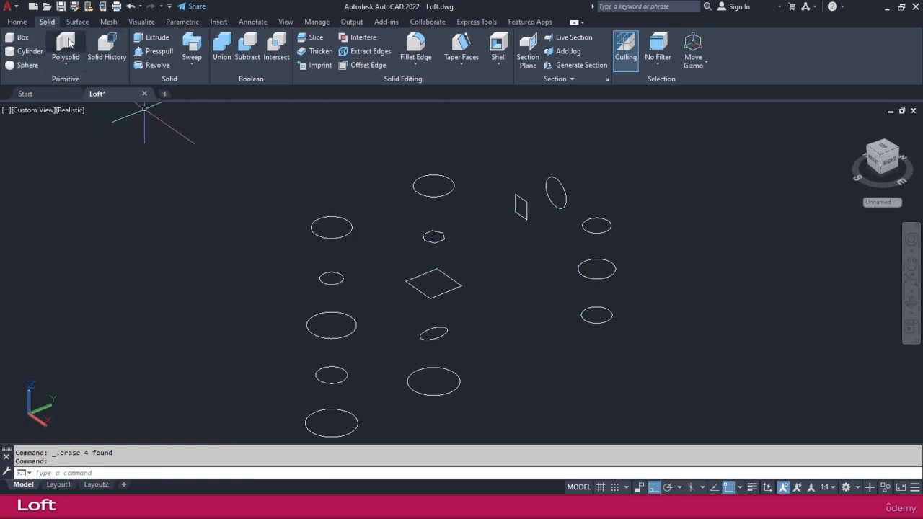
pyautogui.click(193, 64)
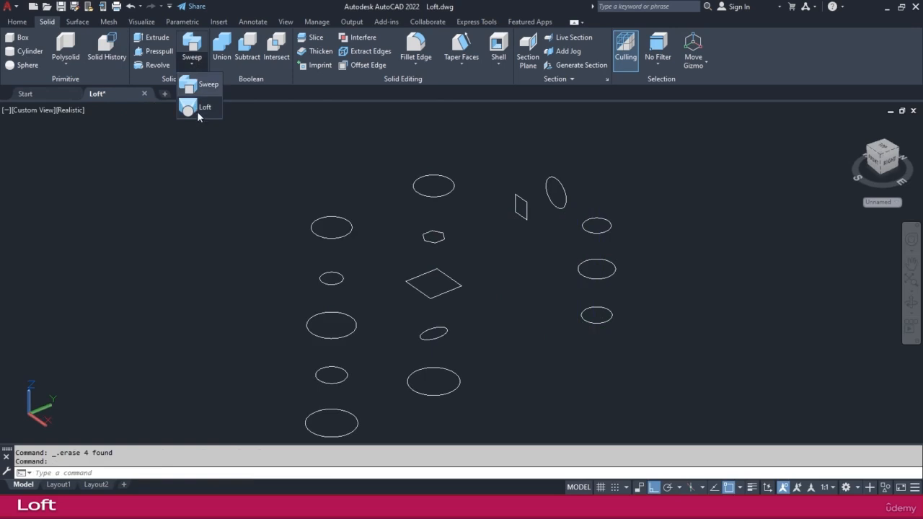
pyautogui.click(17, 22)
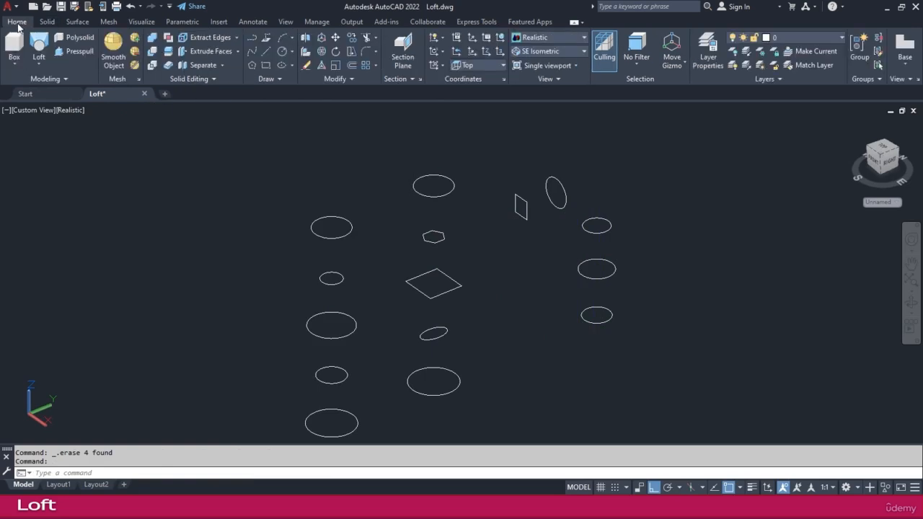
pyautogui.click(39, 64)
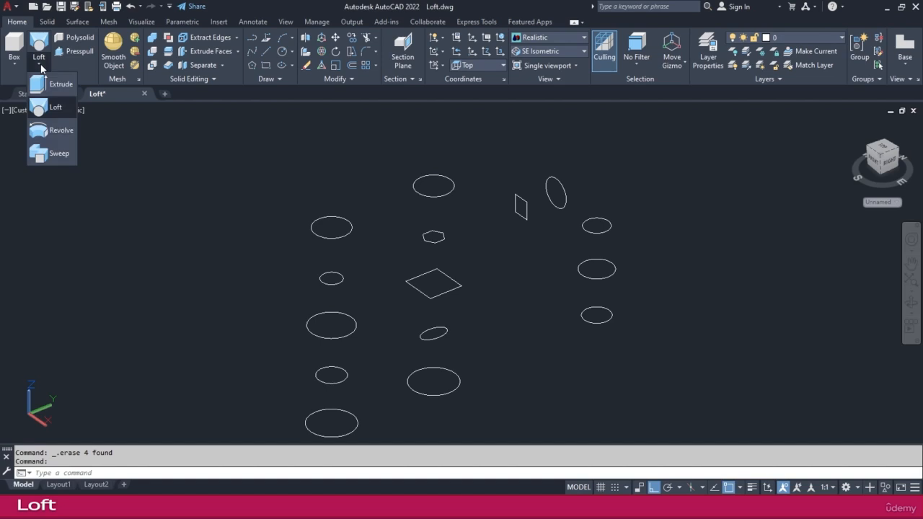
pyautogui.click(56, 108)
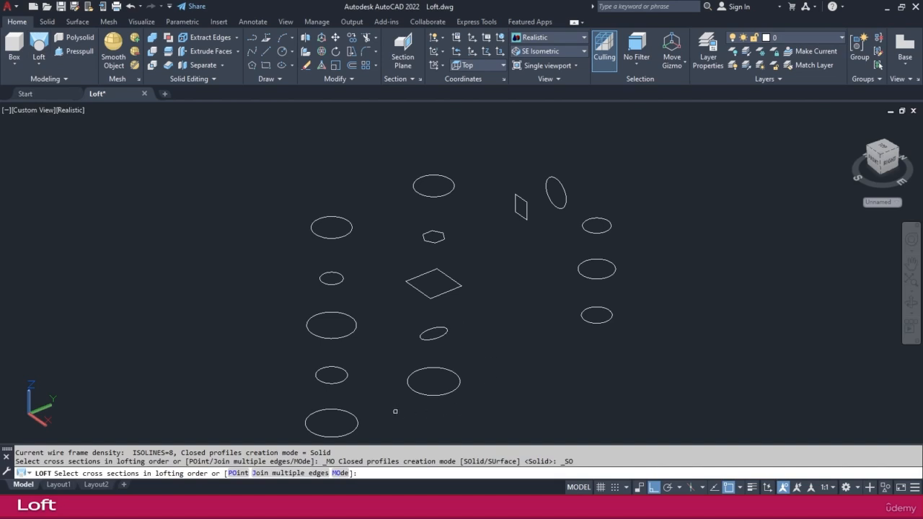
pyautogui.moveTo(378, 389); pyautogui.dragTo(372, 366, button='middle')
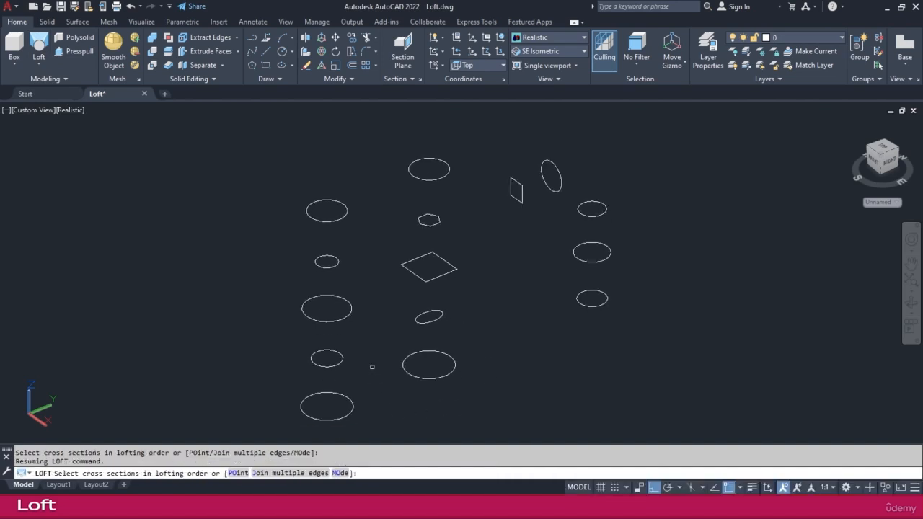
pyautogui.click(352, 398)
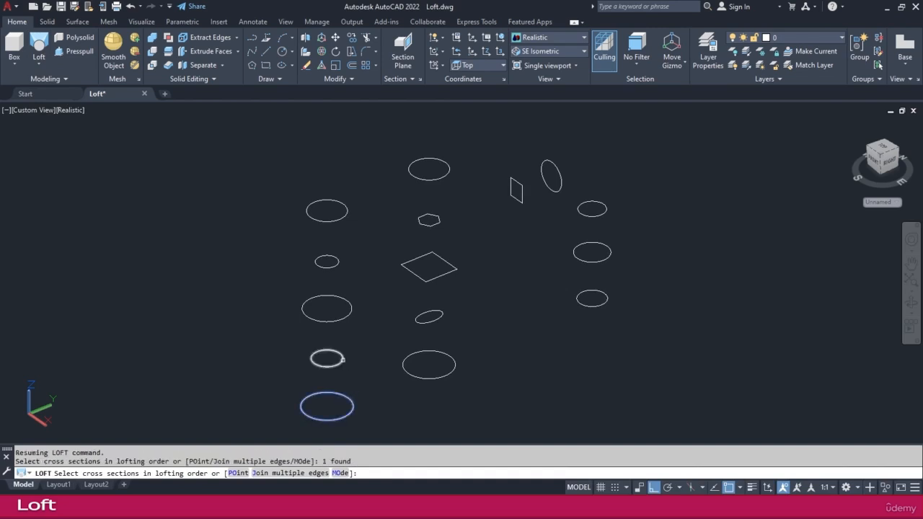
pyautogui.click(341, 359)
pyautogui.click(350, 310)
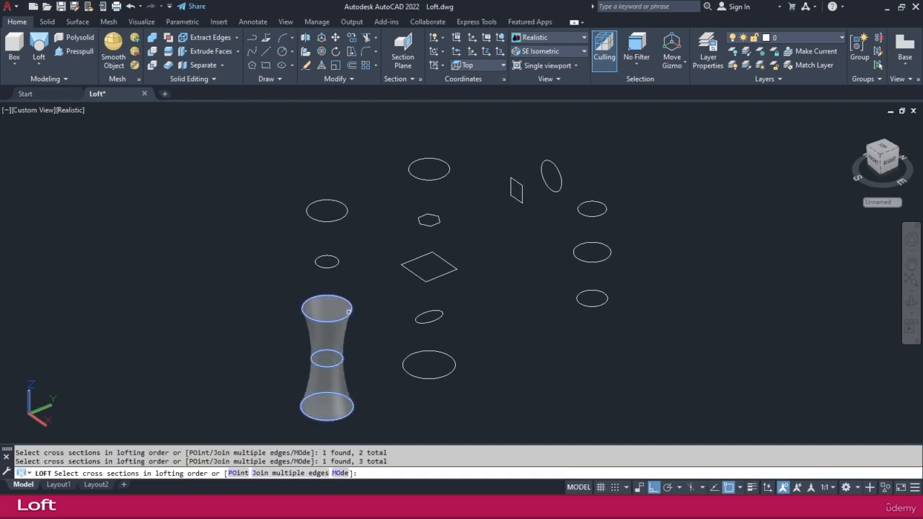
pyautogui.click(336, 262)
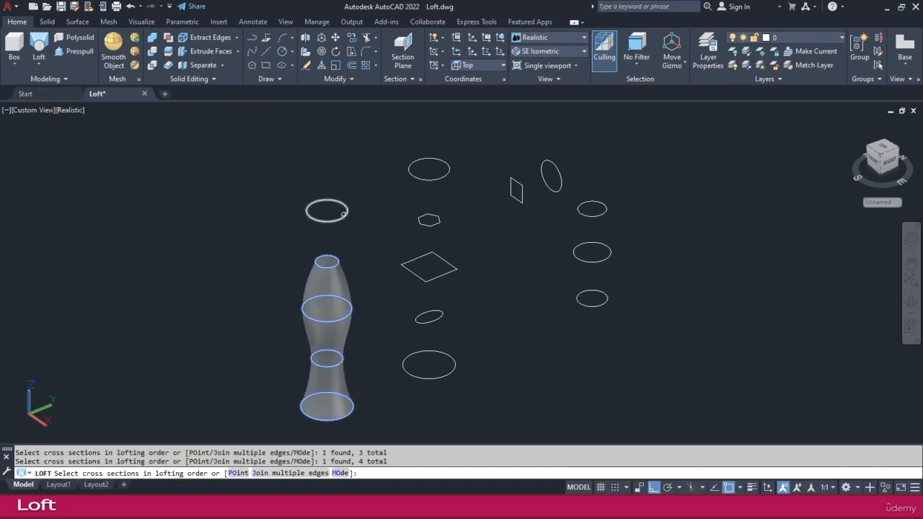
pyautogui.click(343, 214)
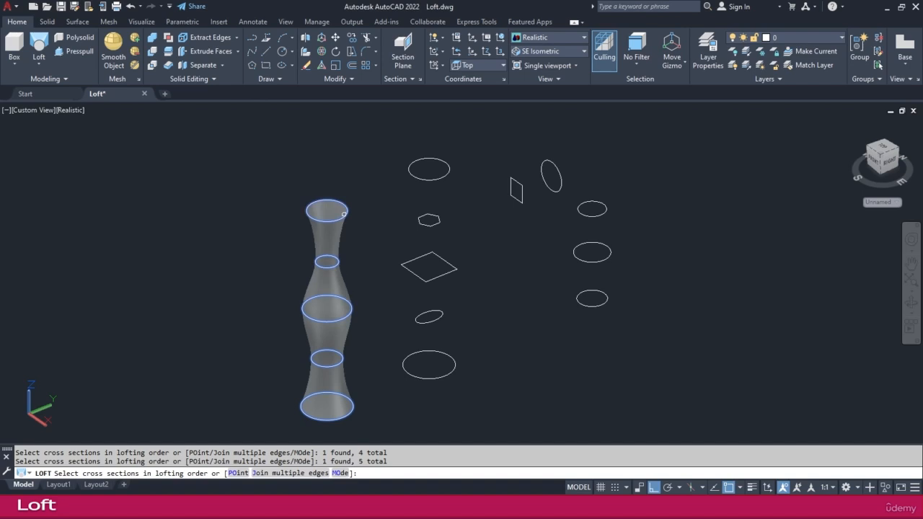
pyautogui.press('Return')
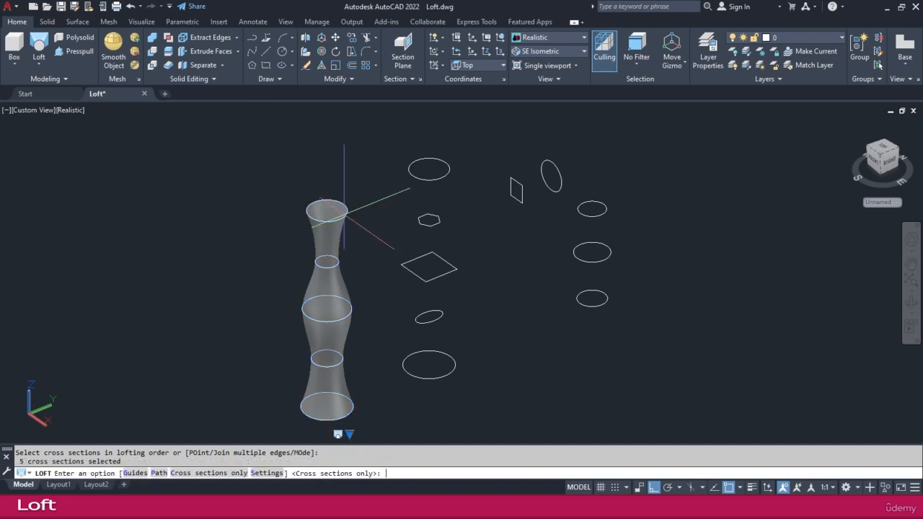
pyautogui.press('Return')
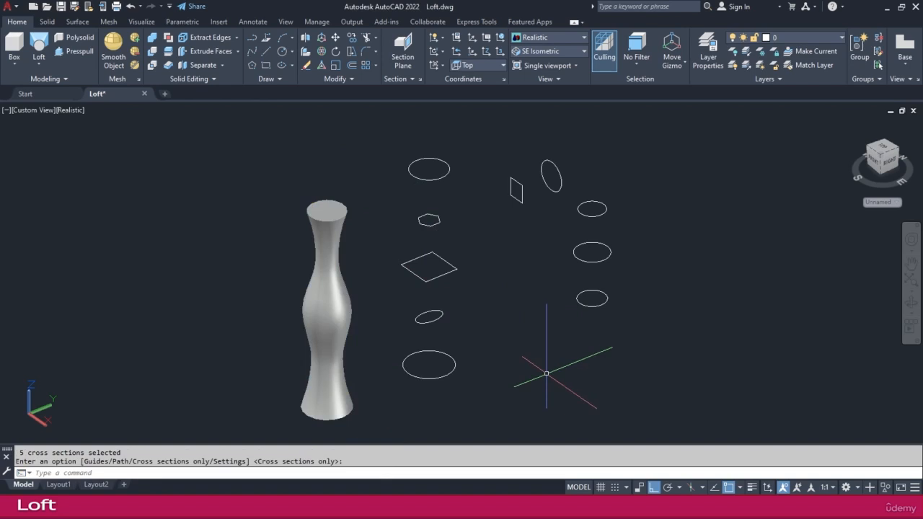
# - Undo the loft through the five circles
pyautogui.press('Return')
pyautogui.hotkey('ctrl', 'z')
# - Start a loft and select the five circles of the all-circle column from lowest to highest as cross sections
pyautogui.click(38, 50)
pyautogui.moveTo(454, 381); pyautogui.dragTo(440, 363, button='middle')
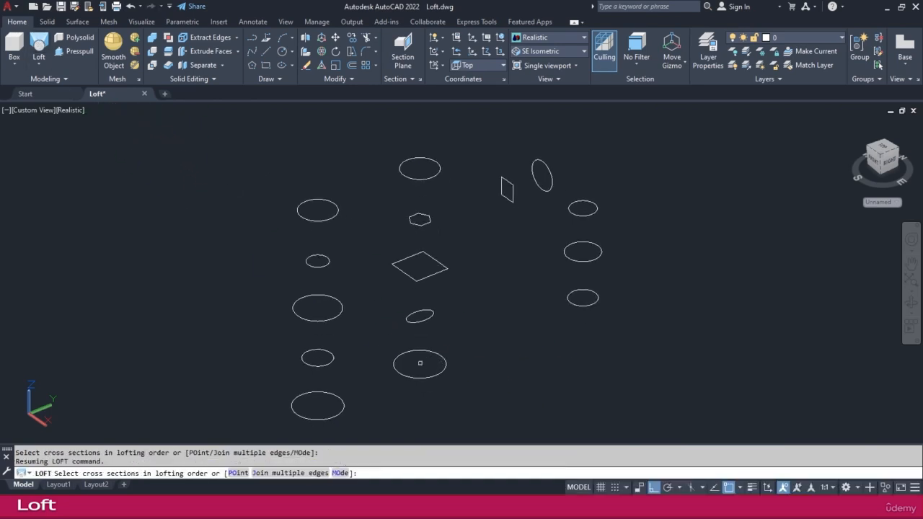
pyautogui.click(341, 398)
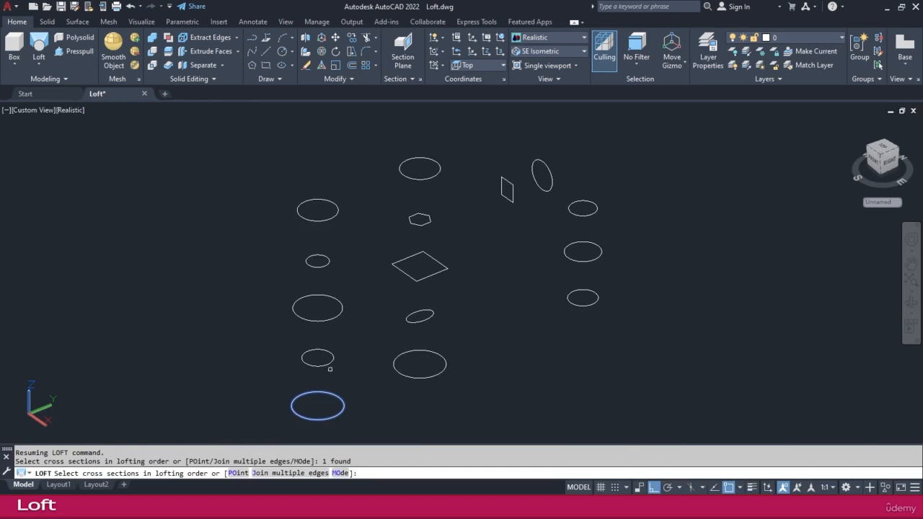
pyautogui.click(328, 363)
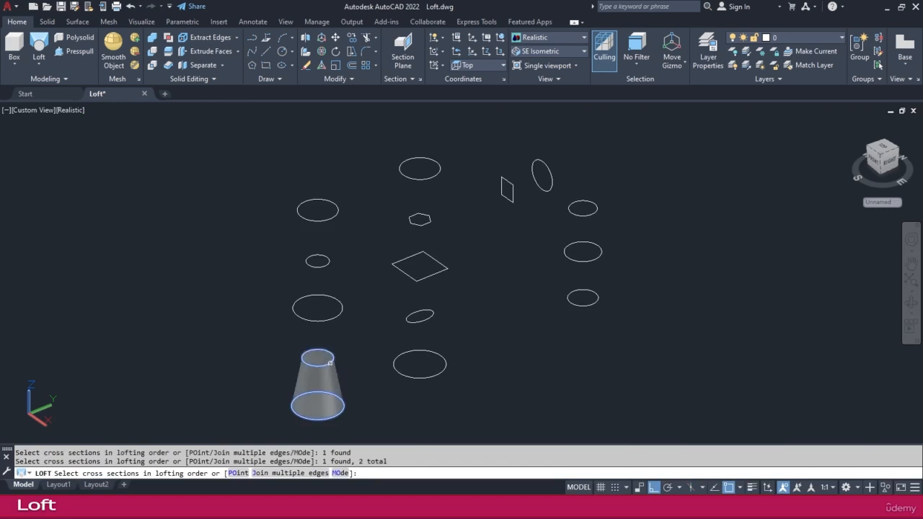
pyautogui.click(331, 320)
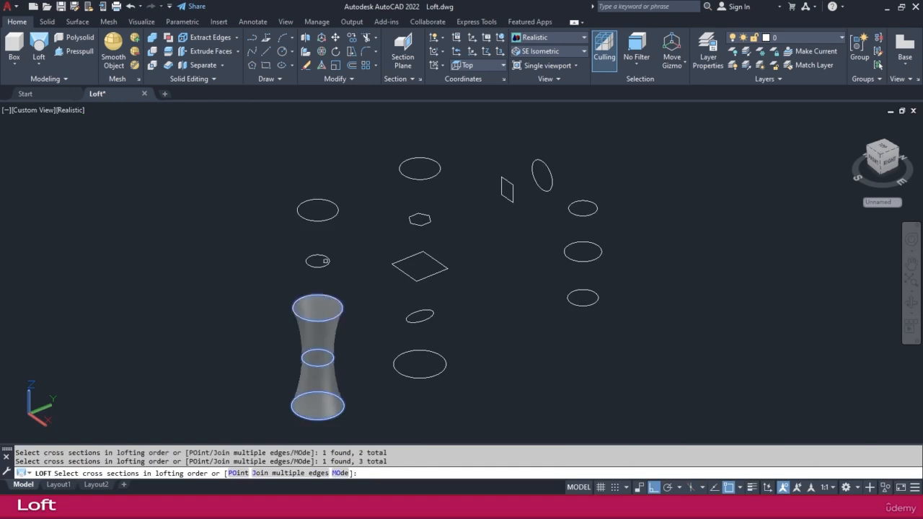
pyautogui.click(327, 258)
pyautogui.click(338, 206)
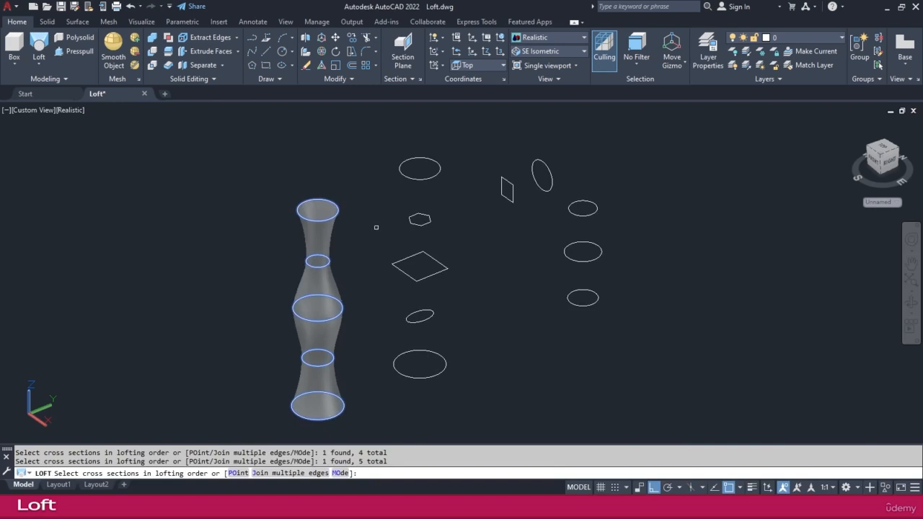
pyautogui.press('Return')
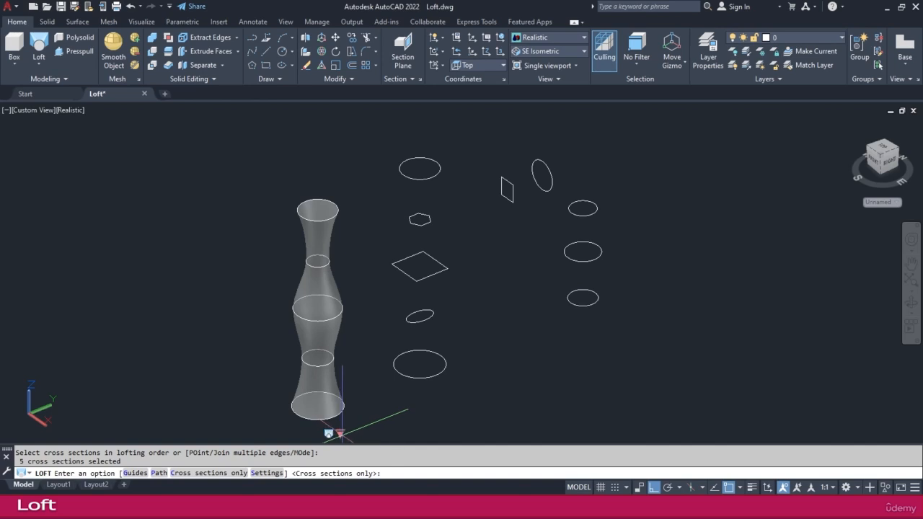
# - Preview the circle loft as Ruled, then normal to all sections, to the start section, to the end section, and to both start and end sections
pyautogui.click(339, 434)
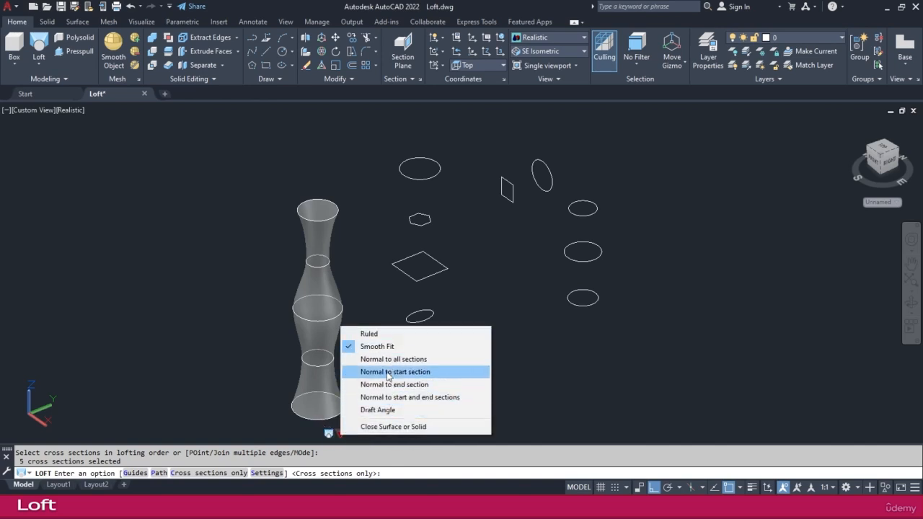
pyautogui.click(371, 333)
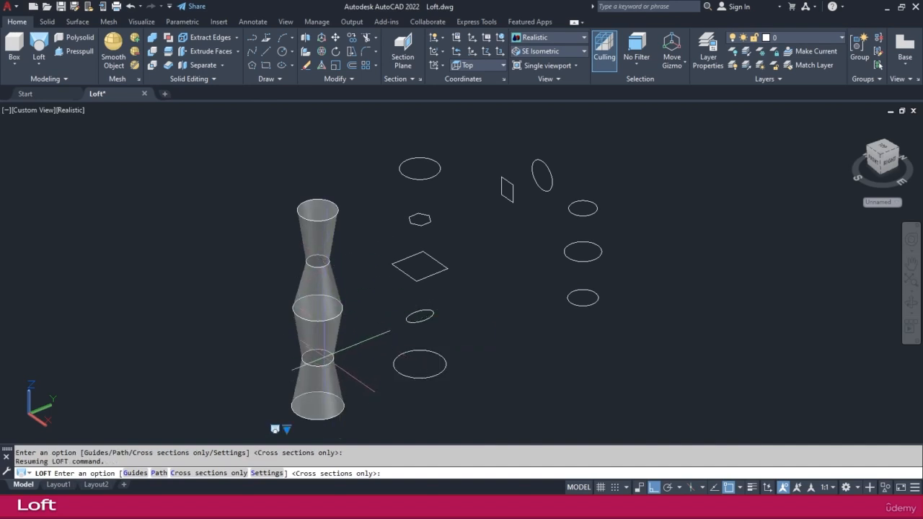
pyautogui.click(286, 429)
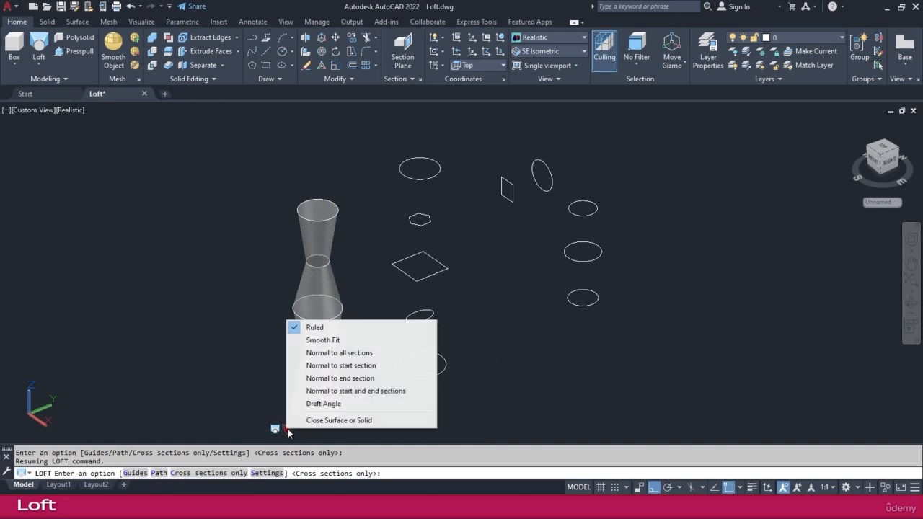
pyautogui.click(349, 353)
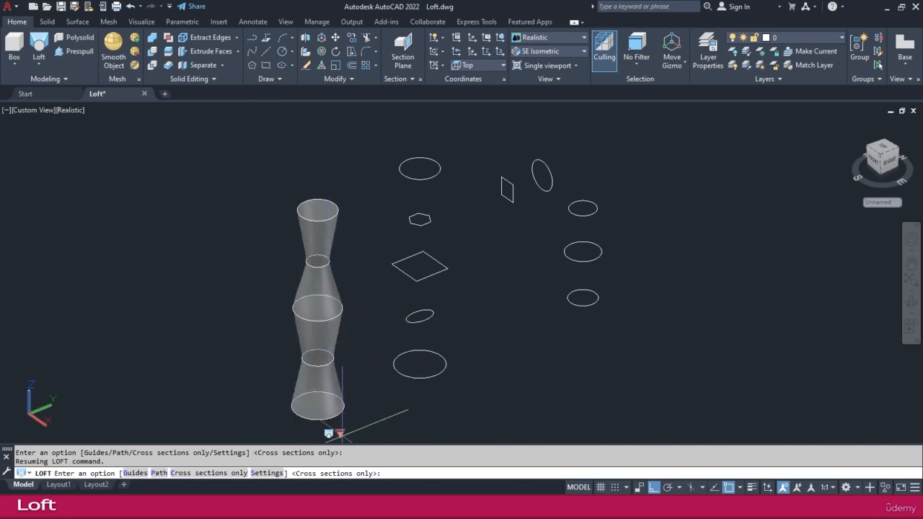
pyautogui.click(339, 434)
pyautogui.click(393, 372)
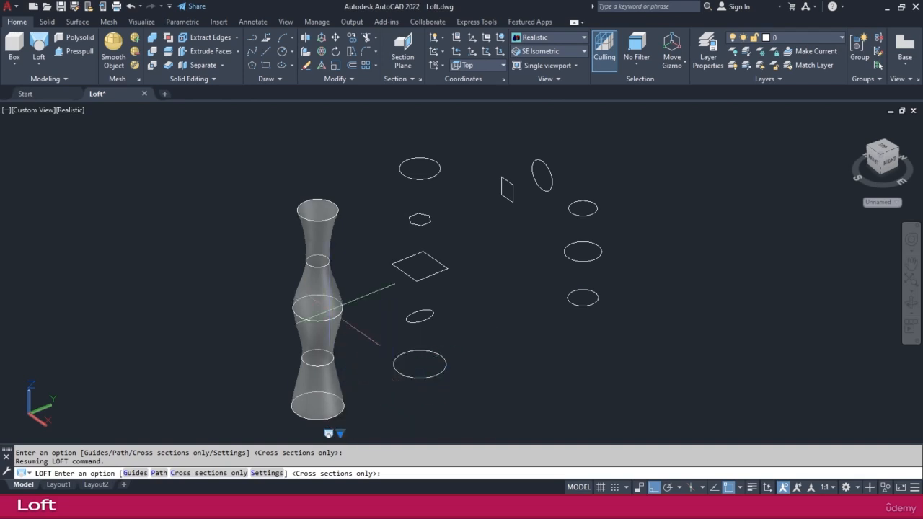
pyautogui.click(339, 433)
pyautogui.click(395, 383)
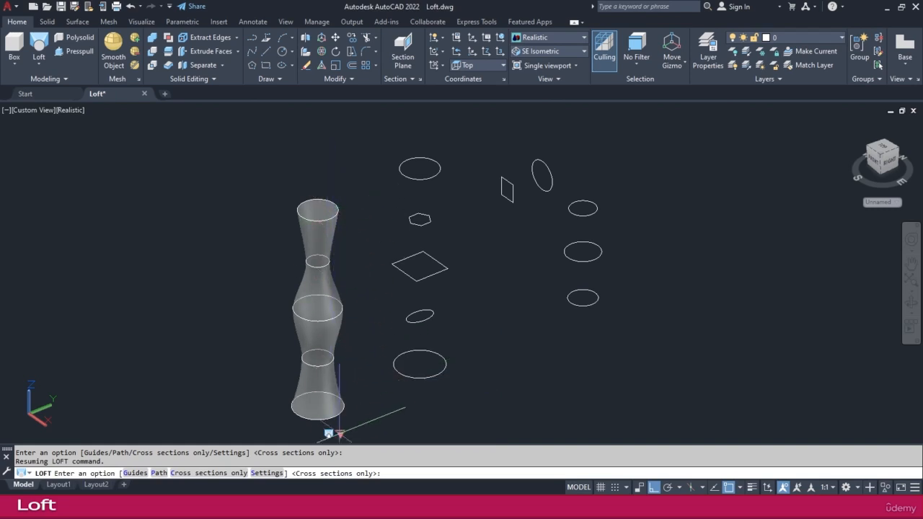
pyautogui.click(340, 433)
pyautogui.click(390, 400)
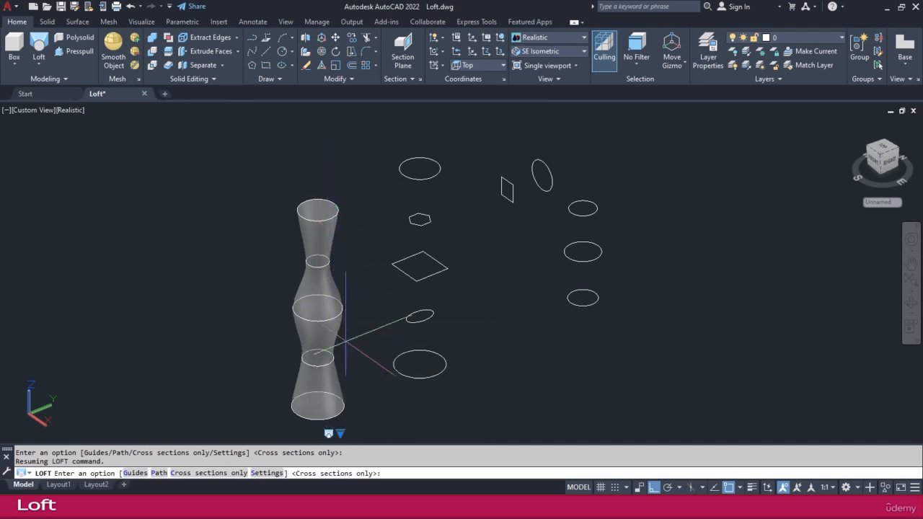
# - Set the circle loft's surface option to Smooth Fit and finish the solid using cross sections only
pyautogui.click(339, 433)
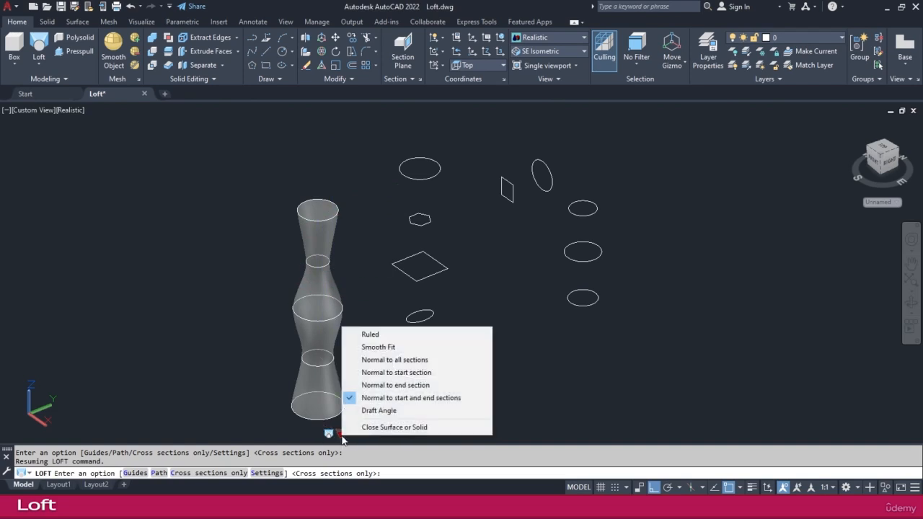
pyautogui.click(390, 347)
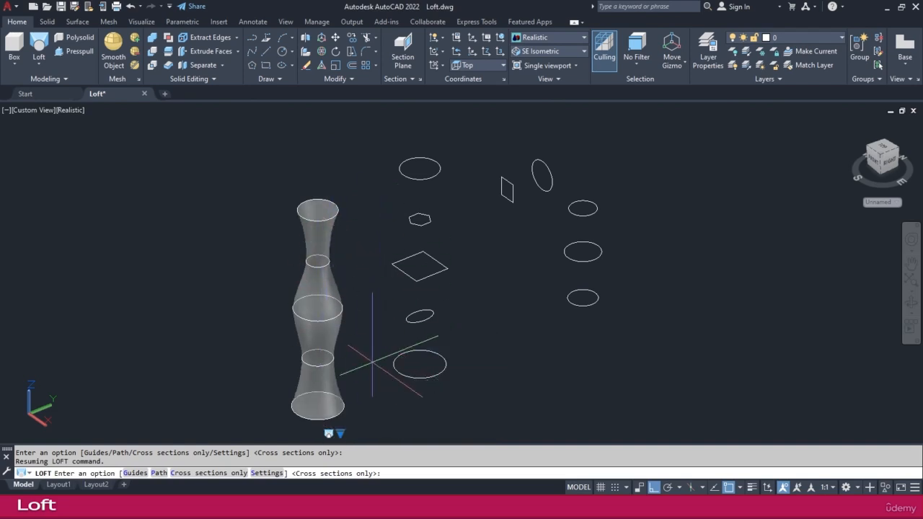
pyautogui.press('Return')
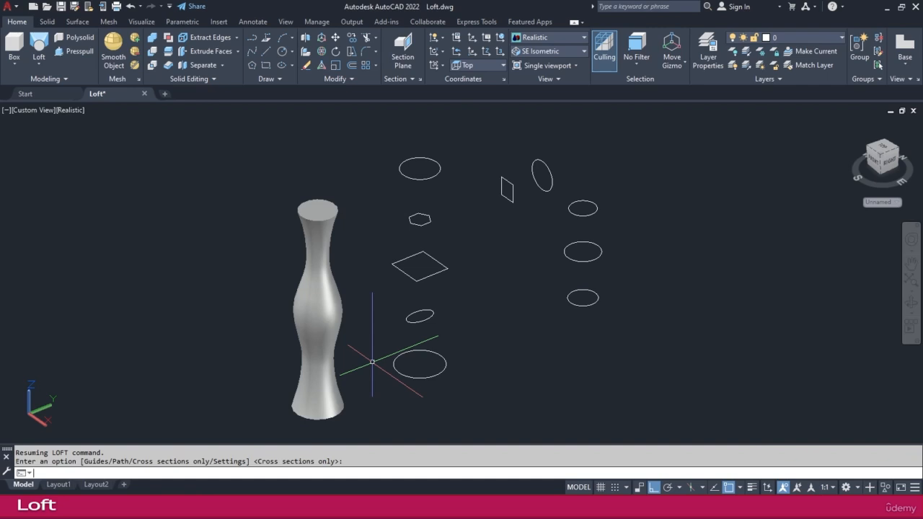
# - Try lofting the mixed-shape column from lowest to highest through circle, ellipse, square, polygon and circle with cross sections only, and undo it
pyautogui.moveTo(434, 348); pyautogui.dragTo(403, 350, button='middle')
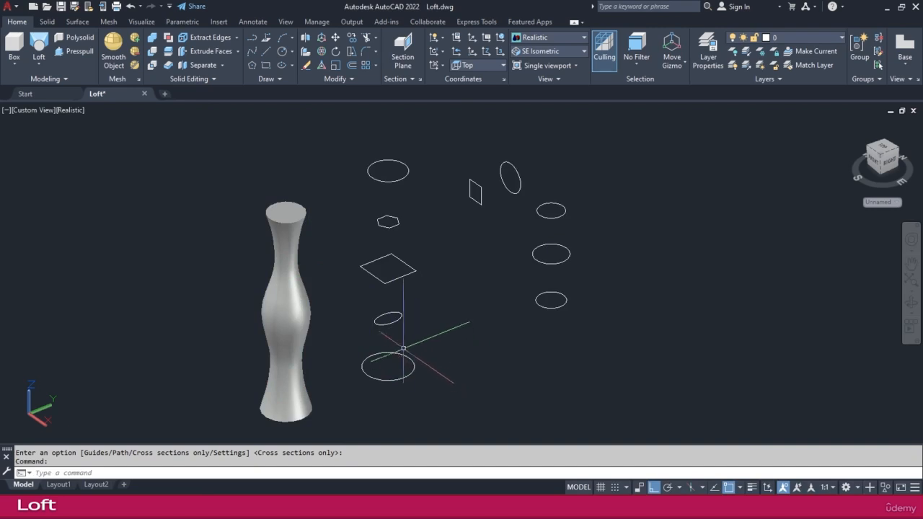
pyautogui.click(38, 48)
pyautogui.click(413, 372)
pyautogui.click(393, 322)
pyautogui.click(401, 276)
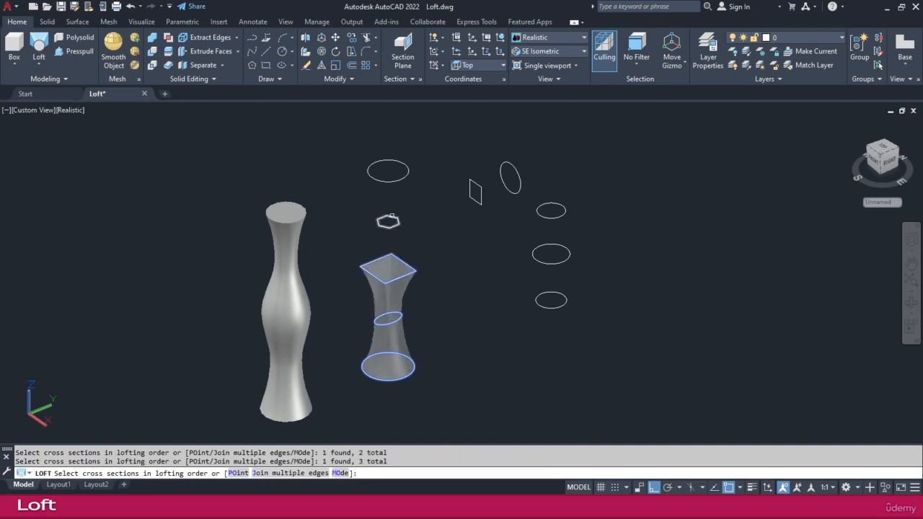
pyautogui.click(389, 217)
pyautogui.click(397, 181)
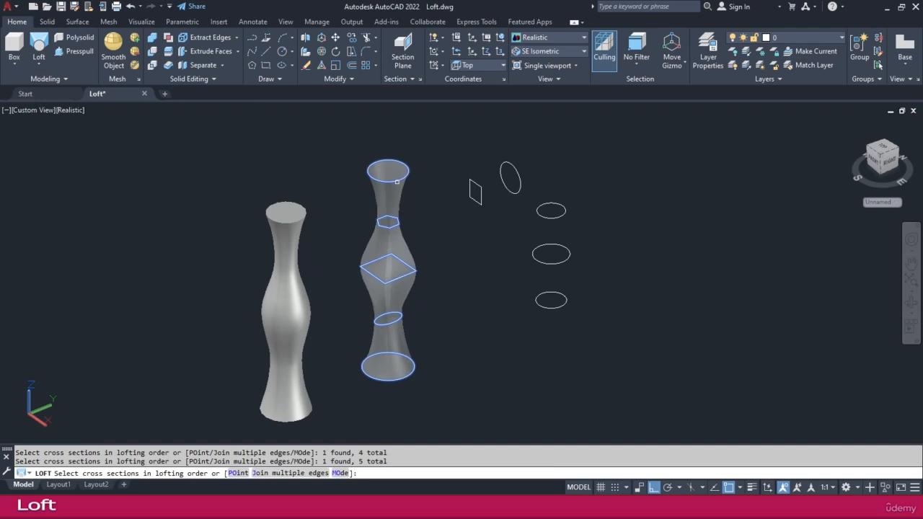
pyautogui.press('Return')
pyautogui.press('Return')
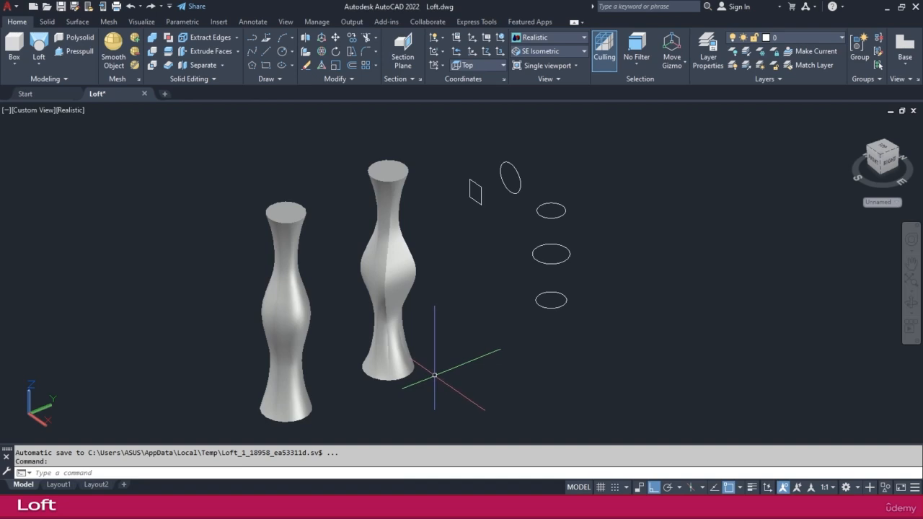
pyautogui.hotkey('ctrl', 'z')
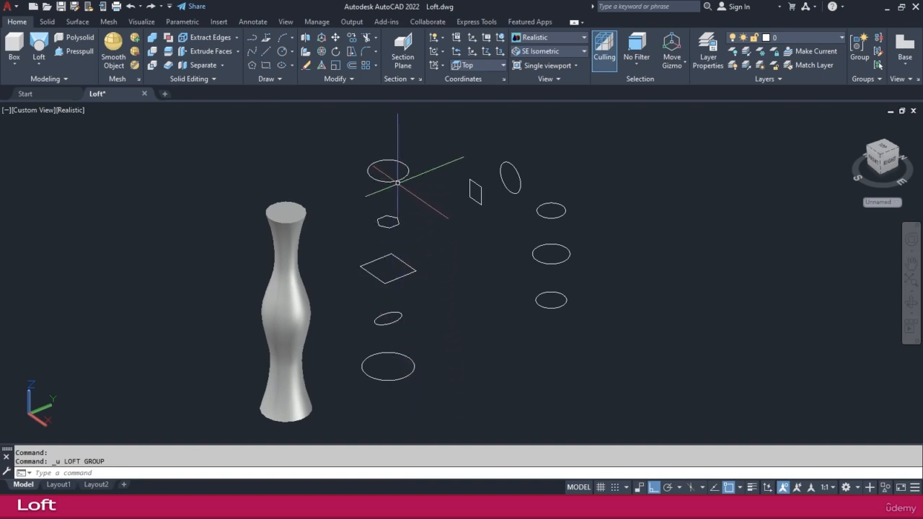
# - Loft the mixed-shape column in the order lowest circle, ellipse, square, uppermost circle, polygon, using cross sections only
pyautogui.click(36, 56)
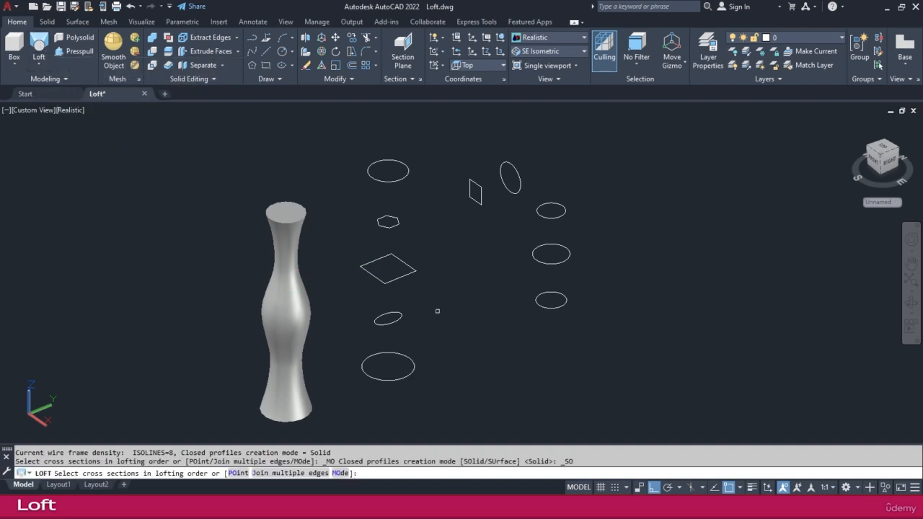
pyautogui.click(409, 378)
pyautogui.click(405, 372)
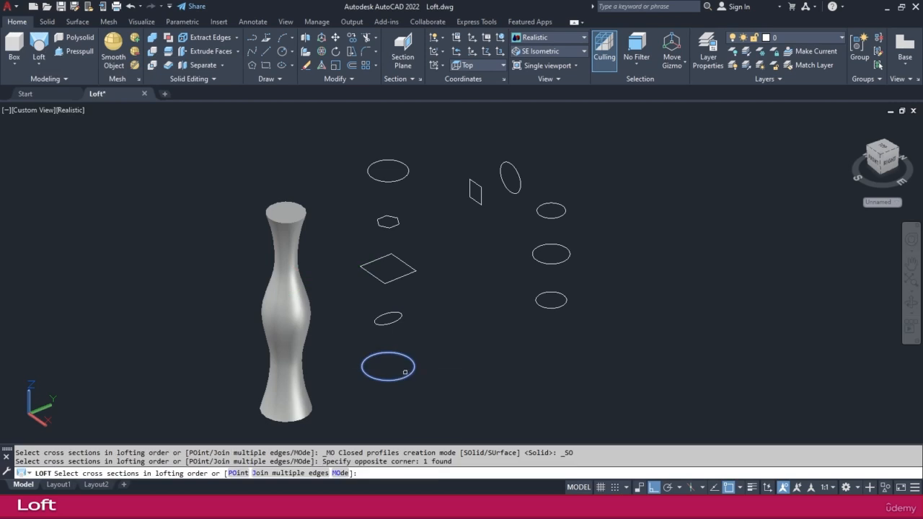
pyautogui.click(395, 320)
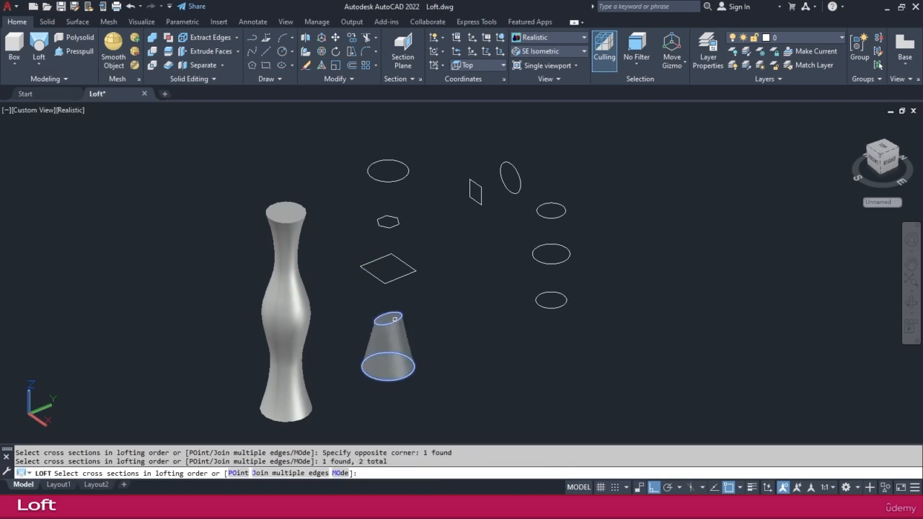
pyautogui.click(400, 279)
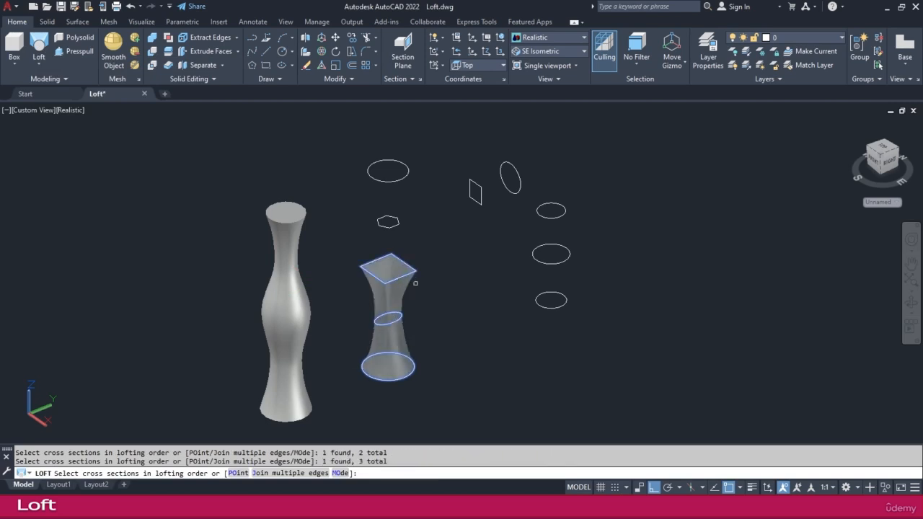
pyautogui.click(393, 158)
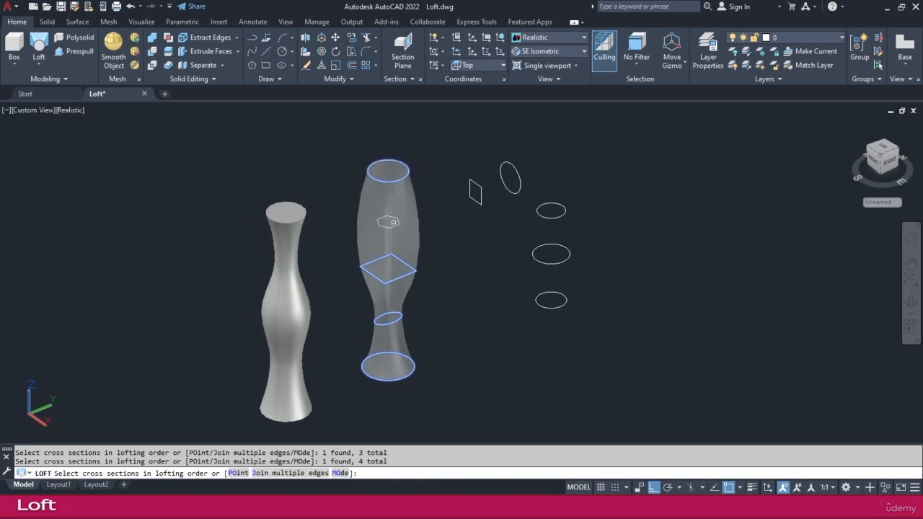
pyautogui.click(394, 224)
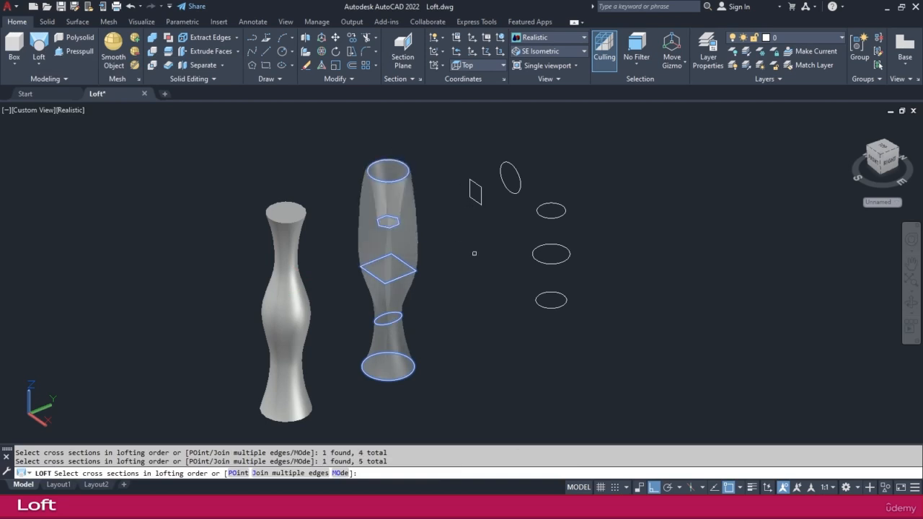
pyautogui.press('Return')
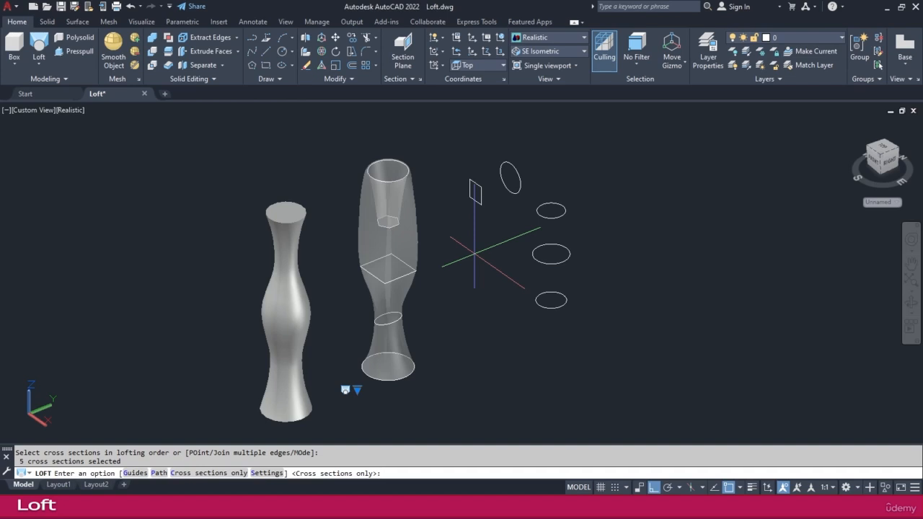
pyautogui.press('Return')
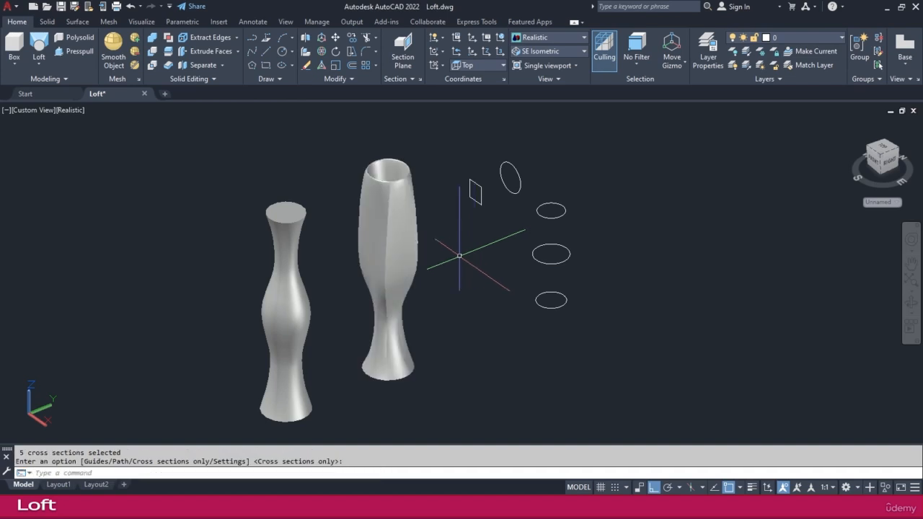
# - Examine the upper end and the sides of the mixed-shape loft from several angles
pyautogui.keyDown('shift'); pyautogui.moveTo(422, 227); pyautogui.dragTo(383, 241, button='middle'); pyautogui.keyUp('shift')
pyautogui.press('Return')
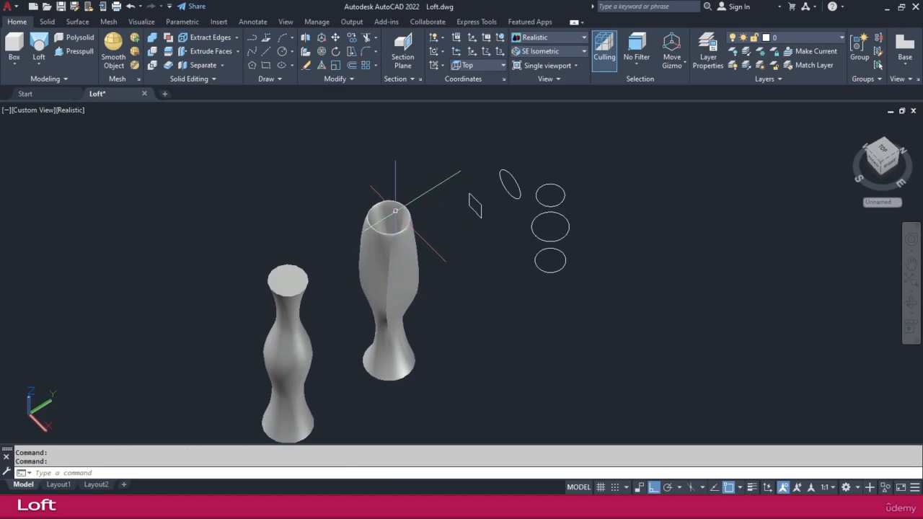
pyautogui.scroll(2, 399, 211)
pyautogui.keyDown('shift'); pyautogui.moveTo(408, 219); pyautogui.dragTo(390, 194, button='middle'); pyautogui.keyUp('shift')
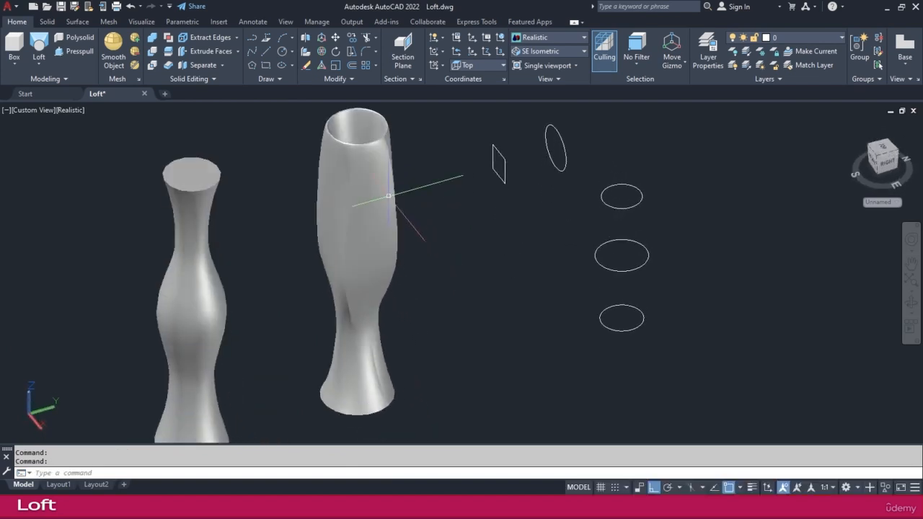
pyautogui.scroll(-2, 391, 224)
pyautogui.keyDown('shift'); pyautogui.moveTo(402, 269); pyautogui.dragTo(407, 253, button='middle'); pyautogui.keyUp('shift')
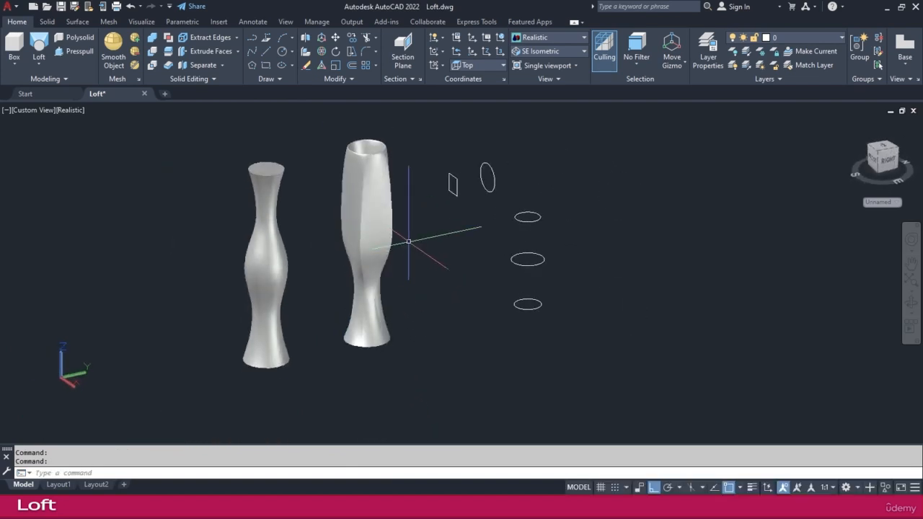
# - Loft from the vertical rectangle through the vertical circle and the upper, middle and lowest horizontal circles, using cross sections only
pyautogui.moveTo(417, 194); pyautogui.dragTo(397, 248, button='middle')
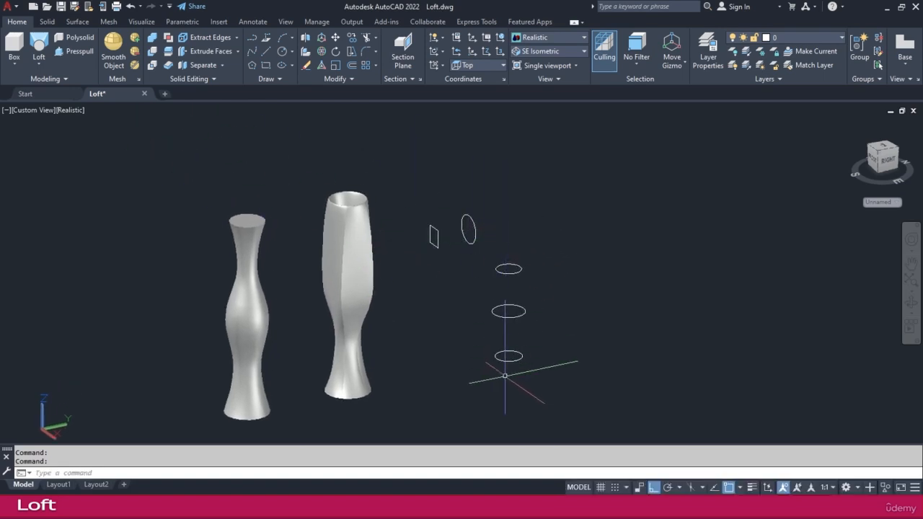
pyautogui.click(39, 59)
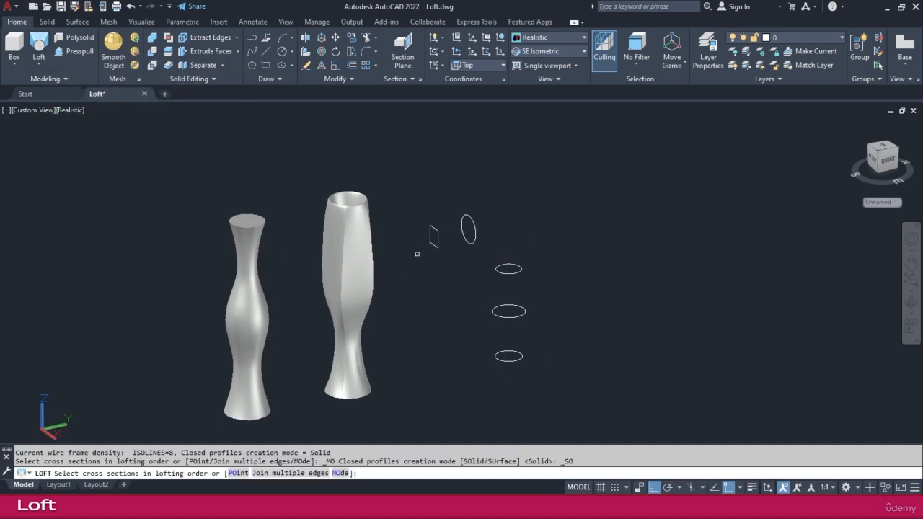
pyautogui.click(438, 240)
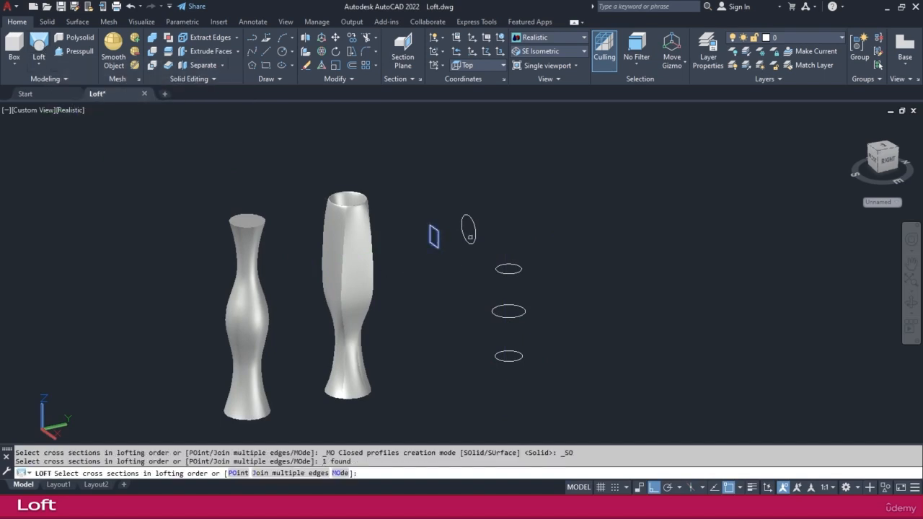
pyautogui.click(475, 235)
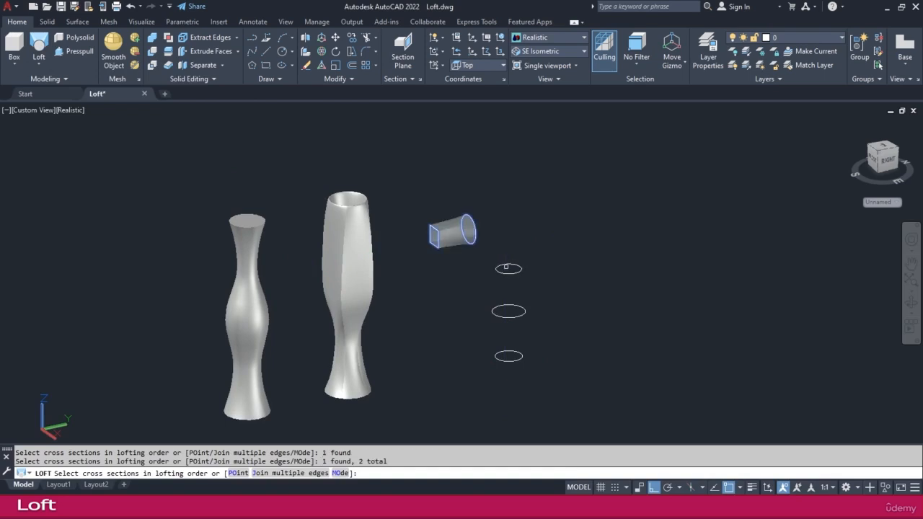
pyautogui.click(507, 269)
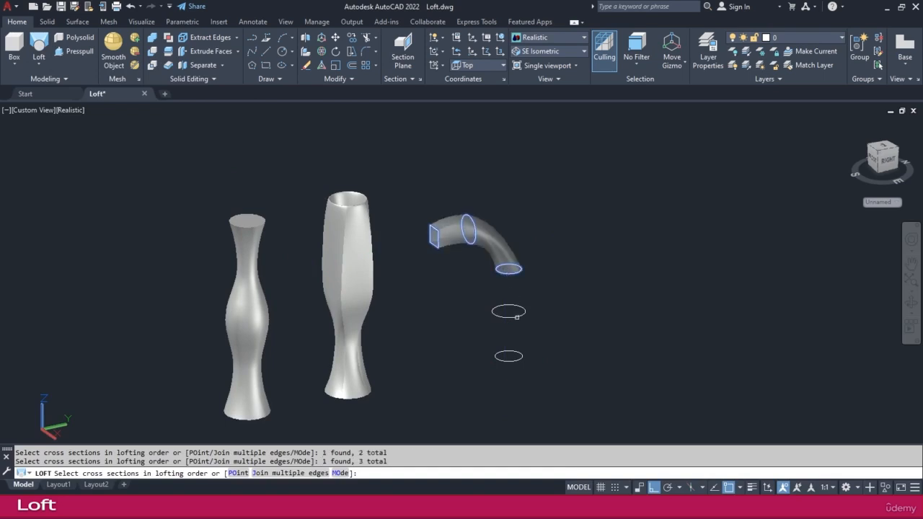
pyautogui.click(517, 317)
pyautogui.click(519, 355)
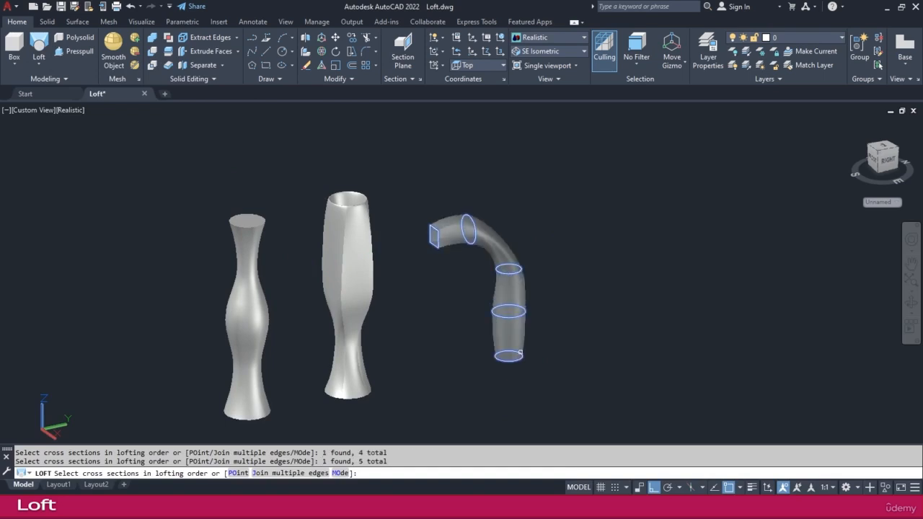
pyautogui.press('Return')
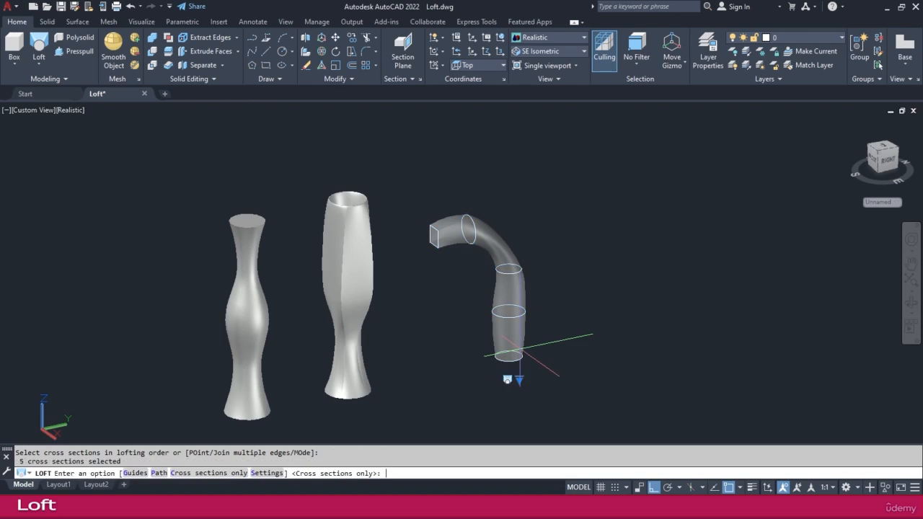
pyautogui.press('Return')
pyautogui.keyDown('shift'); pyautogui.moveTo(519, 350); pyautogui.dragTo(547, 336, button='middle'); pyautogui.keyUp('shift')
pyautogui.press('Escape')
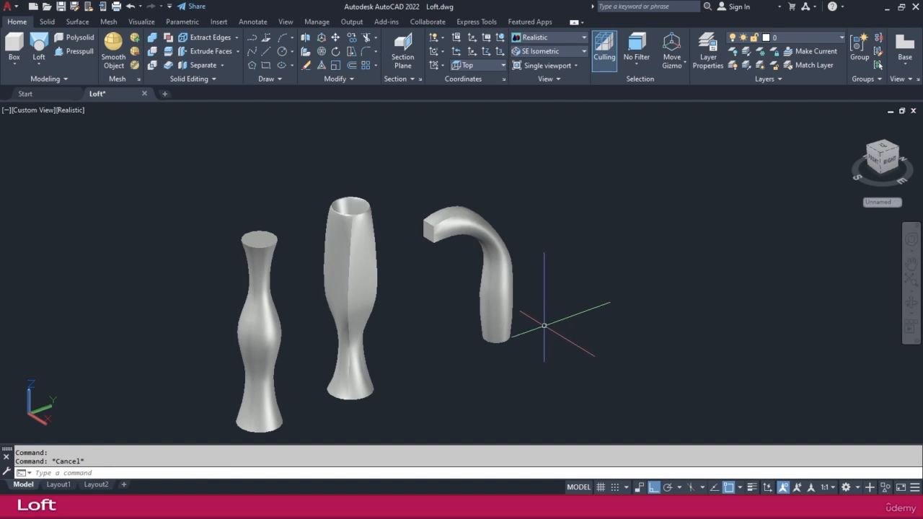
# - Draw three separate circles on the ground plane in the free space beside the bent loft
pyautogui.write('c')
pyautogui.press('Return')
pyautogui.click(595, 284)
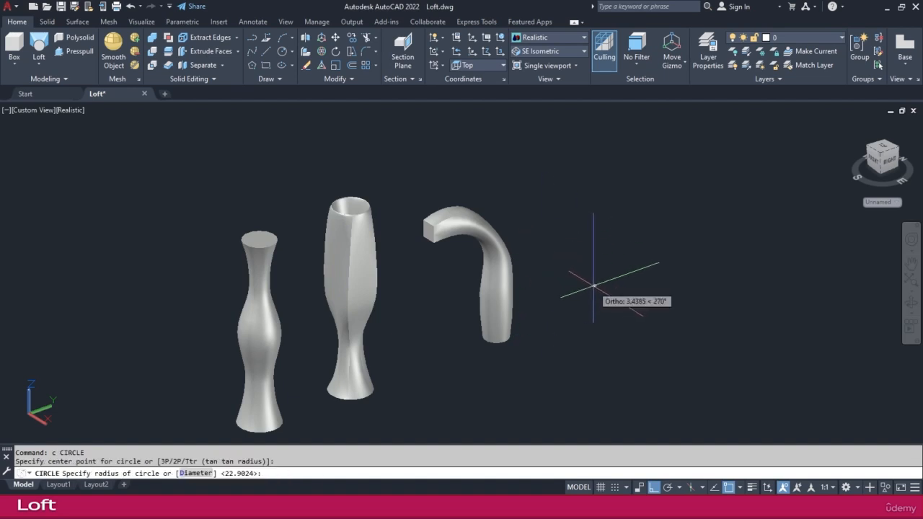
pyautogui.press('Return')
pyautogui.press('Return')
pyautogui.click(556, 251)
pyautogui.click(545, 195)
pyautogui.press('Return')
pyautogui.click(535, 212)
pyautogui.click(524, 214)
# - Move the circle nearest the bent loft straight up, well above the other two circles
pyautogui.keyDown('shift'); pyautogui.moveTo(598, 340); pyautogui.dragTo(613, 320, button='middle'); pyautogui.keyUp('shift')
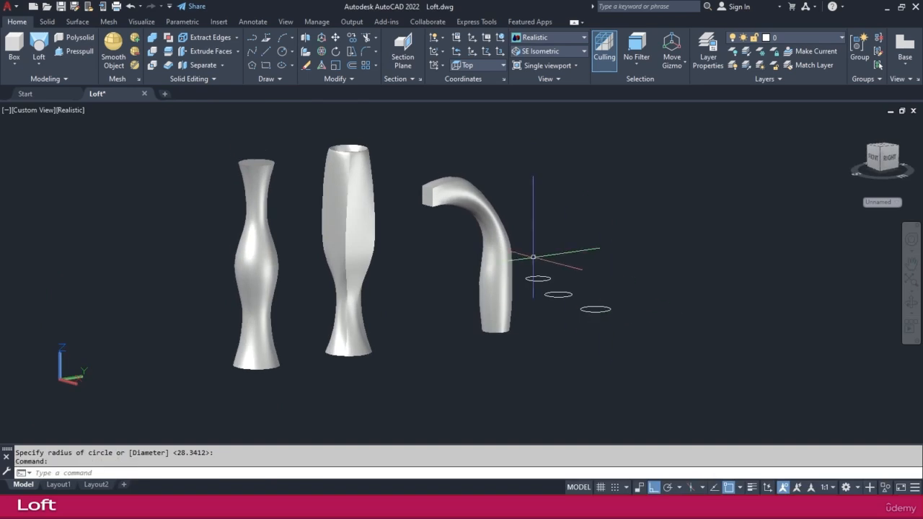
pyautogui.keyDown('shift'); pyautogui.moveTo(535, 278); pyautogui.dragTo(581, 306, button='middle'); pyautogui.keyUp('shift')
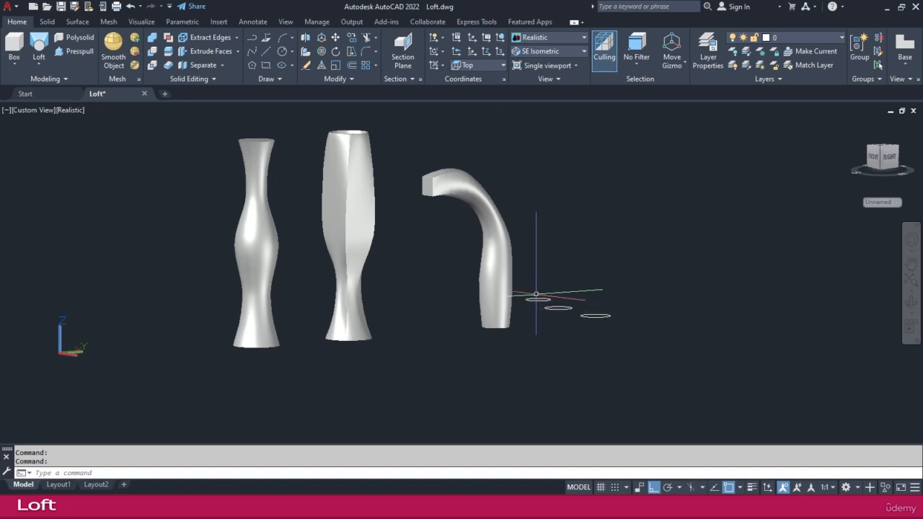
pyautogui.keyDown('shift'); pyautogui.moveTo(577, 310); pyautogui.dragTo(566, 339, button='middle'); pyautogui.keyUp('shift')
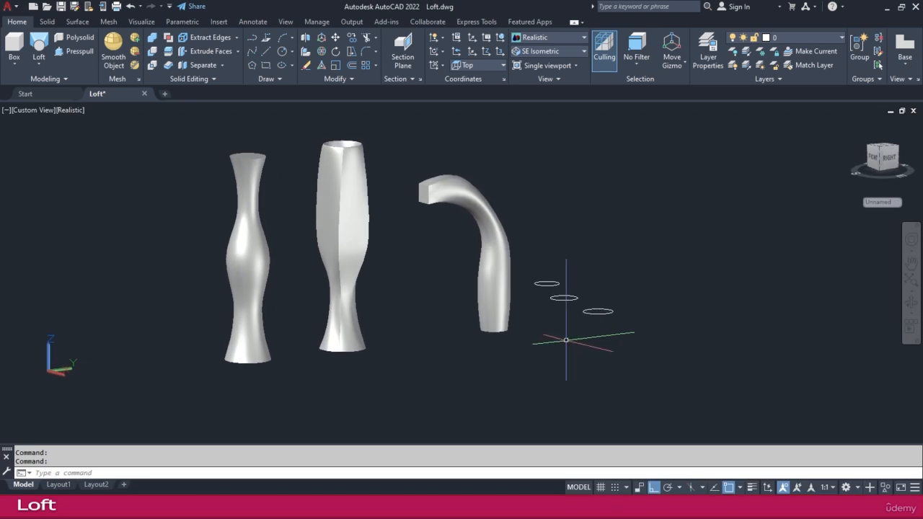
pyautogui.click(552, 282)
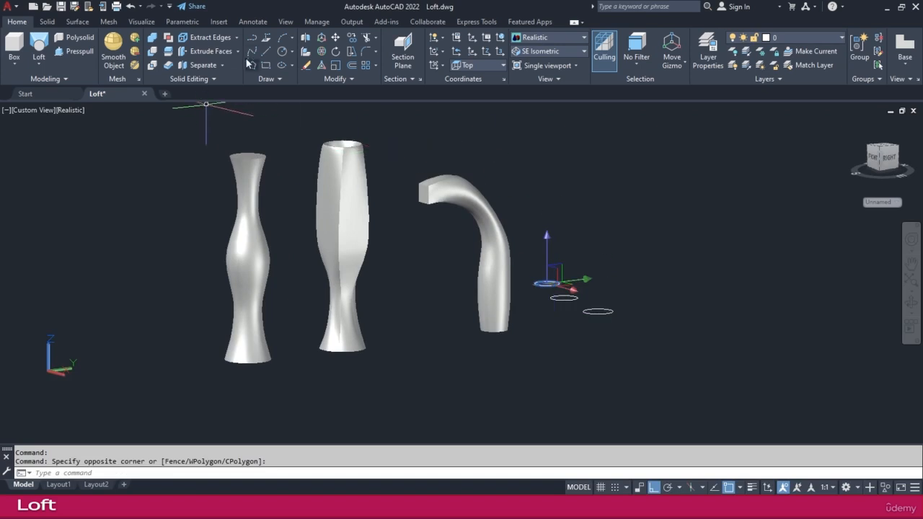
pyautogui.click(336, 37)
pyautogui.click(704, 297)
pyautogui.click(704, 215)
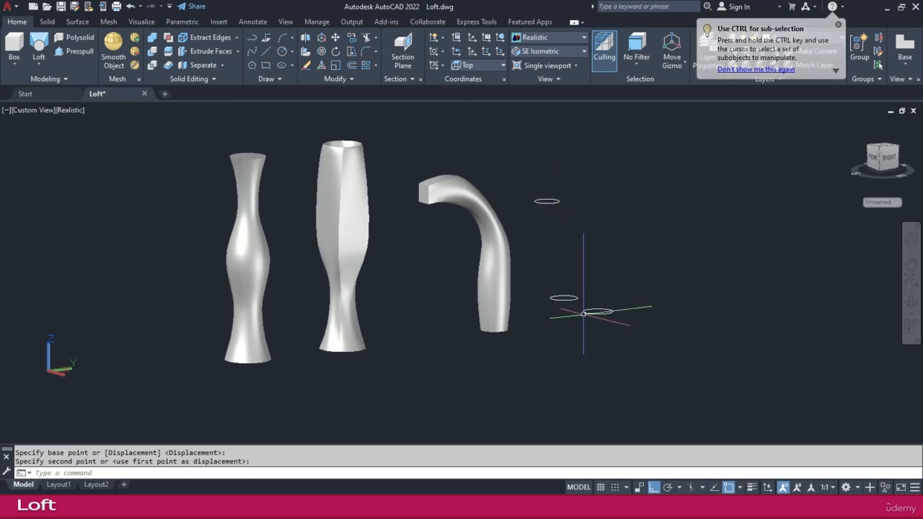
# - Try lofting from the outermost ground circle to the raised circle with cross sections only, and undo it
pyautogui.click(40, 50)
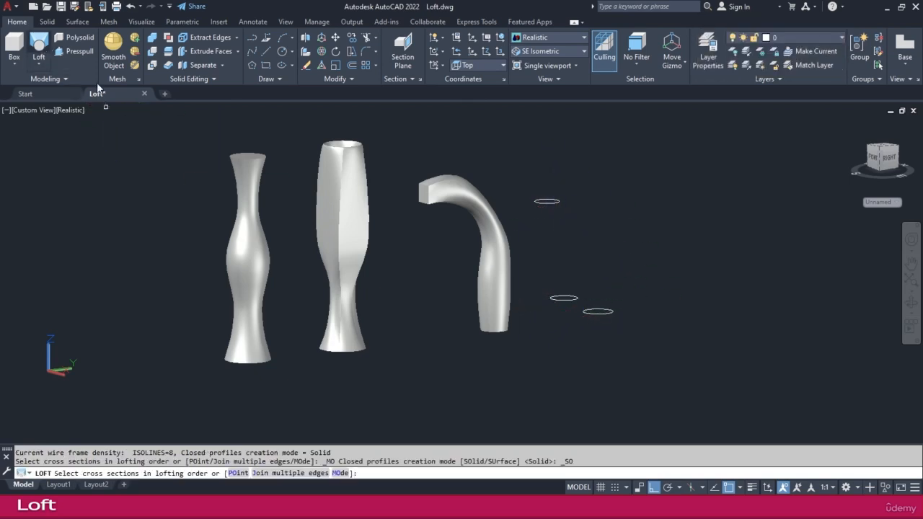
pyautogui.click(595, 313)
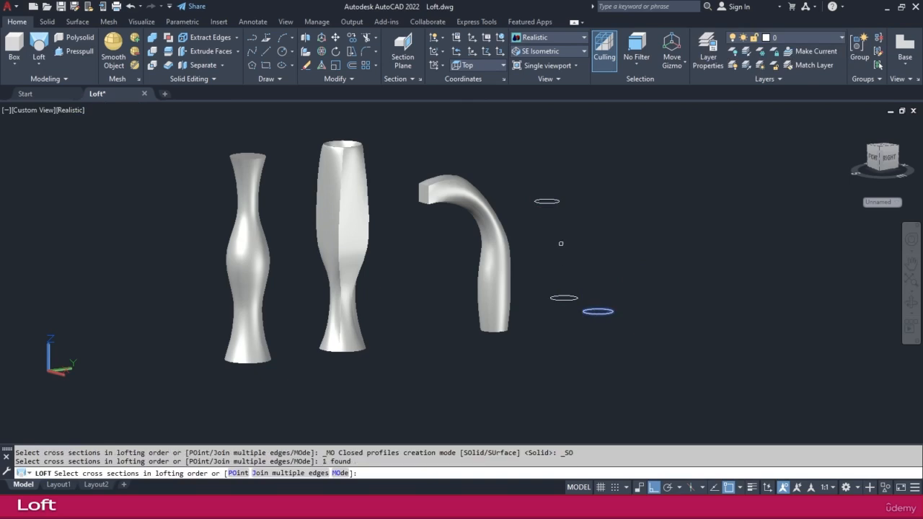
pyautogui.click(553, 202)
pyautogui.press('Return')
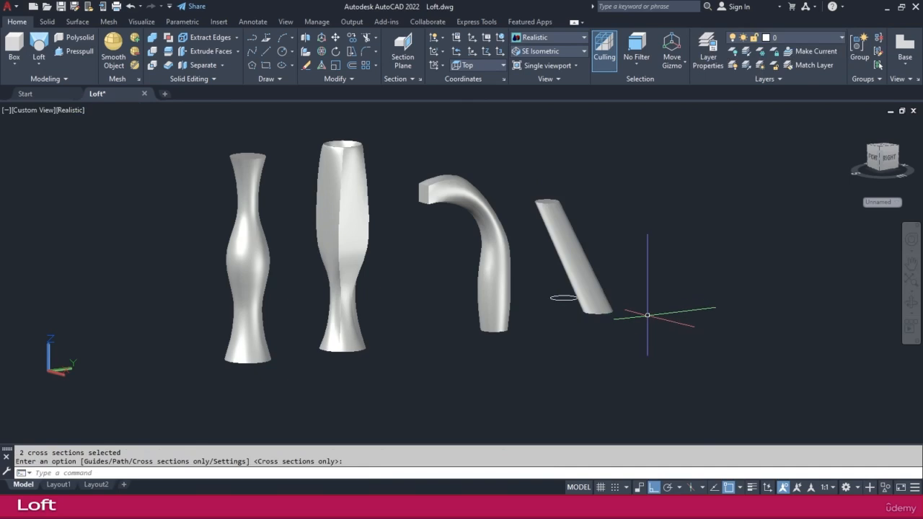
pyautogui.press('Return')
pyautogui.hotkey('ctrl', 'z')
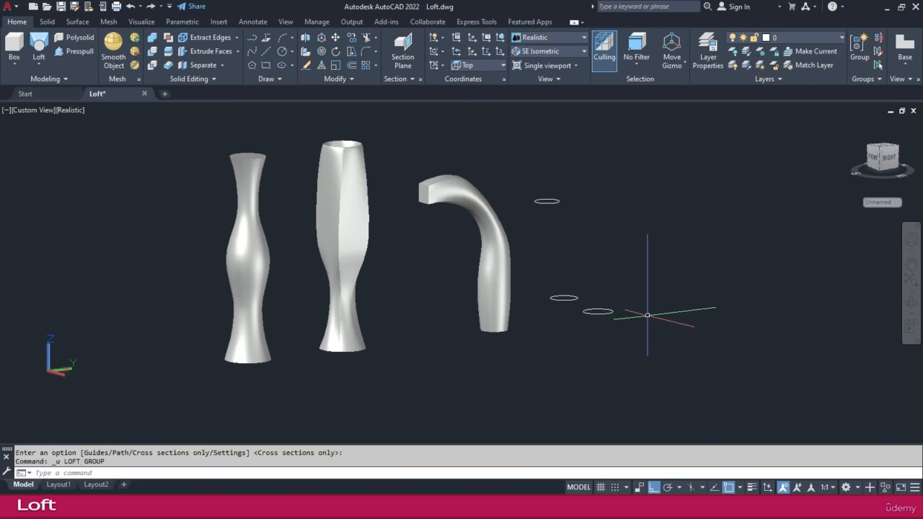
# - Try to loft between the two circles lying on the same ground plane, and cancel the command
pyautogui.click(39, 44)
pyautogui.click(591, 309)
pyautogui.click(573, 299)
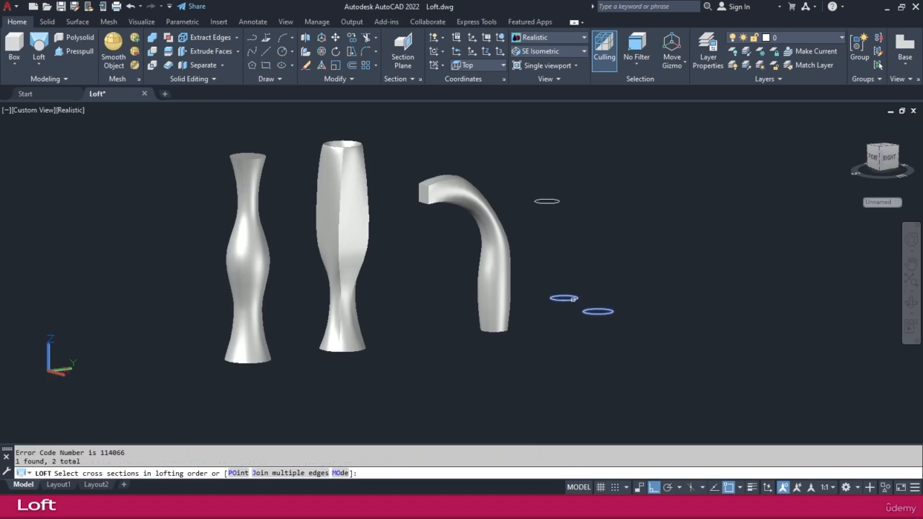
pyautogui.press('Return')
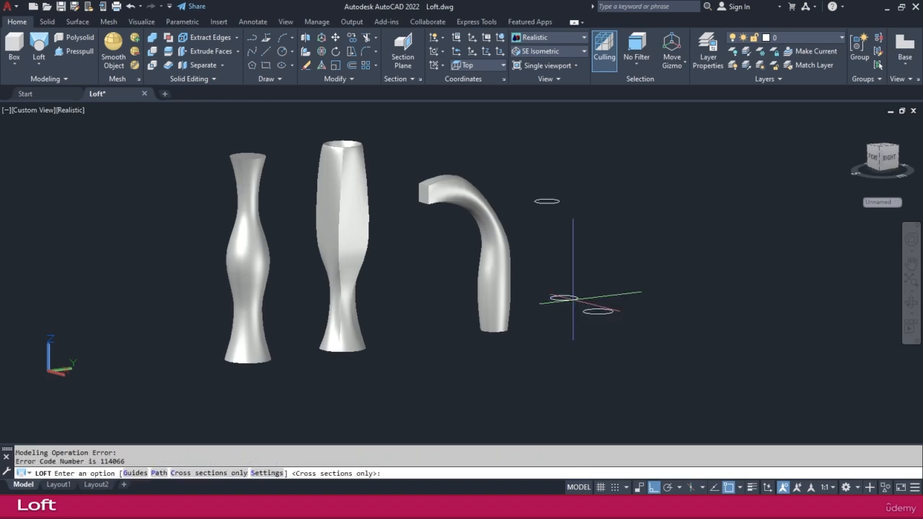
pyautogui.press('Escape')
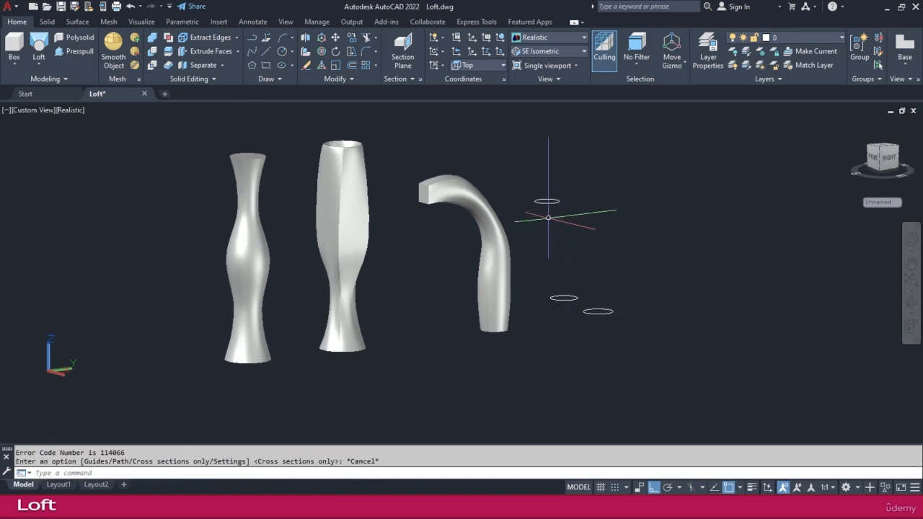
pyautogui.moveTo(602, 305)
pyautogui.keyDown('shift'); pyautogui.mouseDown(button='middle')
pyautogui.moveTo(604, 287)
pyautogui.moveTo(604, 311)
pyautogui.moveTo(574, 307)
pyautogui.moveTo(544, 259)
pyautogui.moveTo(604, 323)
pyautogui.mouseUp(button='middle'); pyautogui.keyUp('shift')
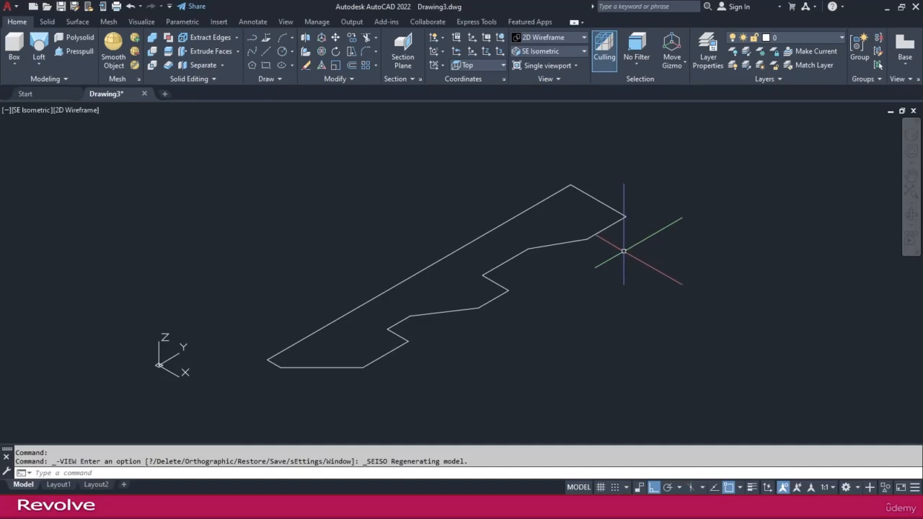
# - Revolve the closed stepped profile in Drawing3.dwg around the Y axis by 270 degrees as a solid
pyautogui.click(39, 65)
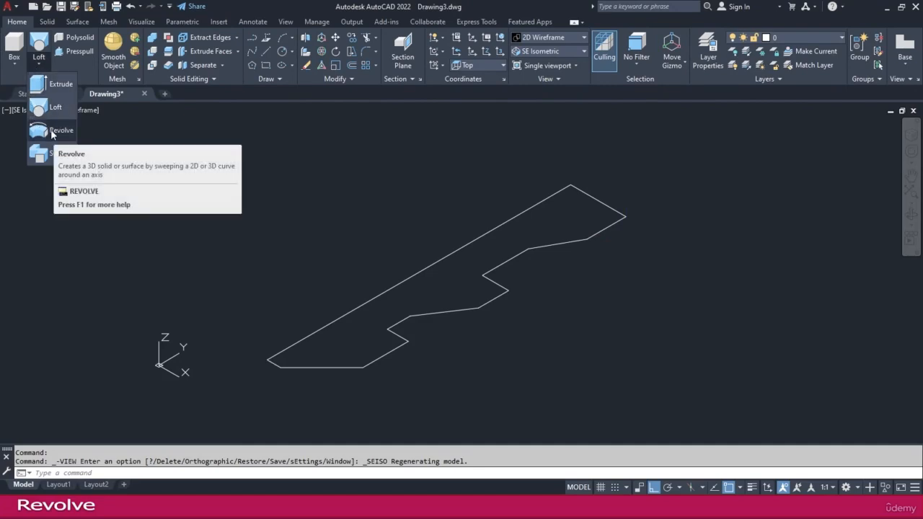
pyautogui.click(48, 22)
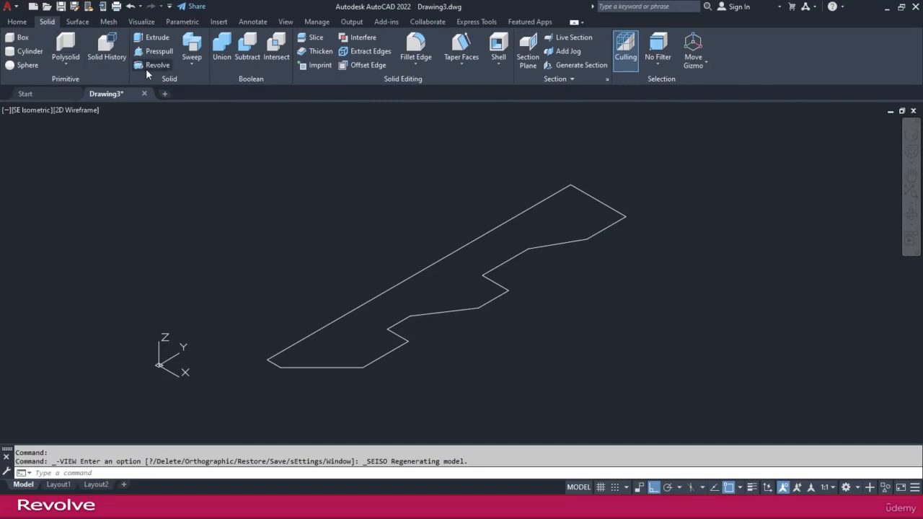
pyautogui.click(19, 22)
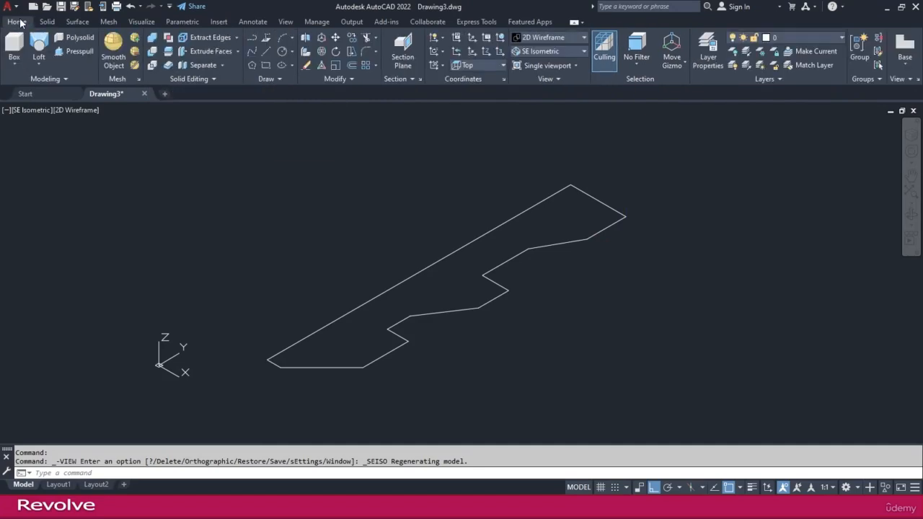
pyautogui.click(42, 65)
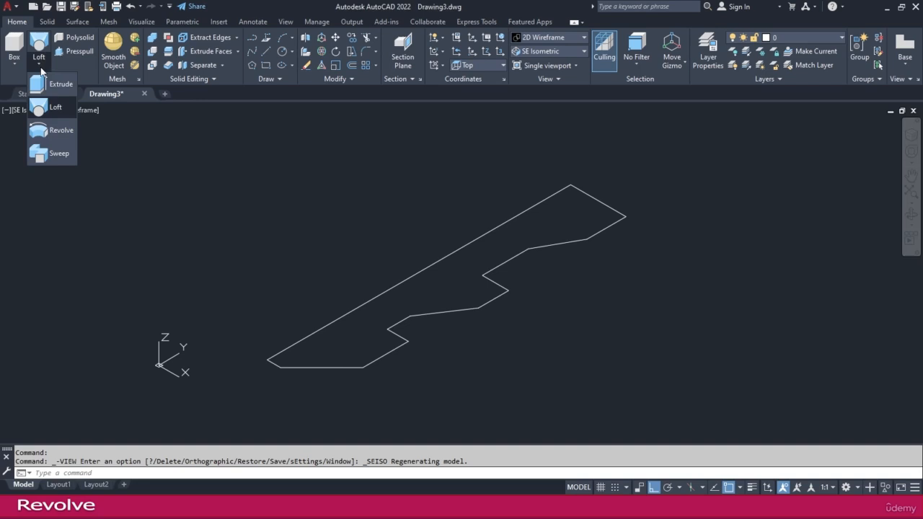
pyautogui.click(46, 130)
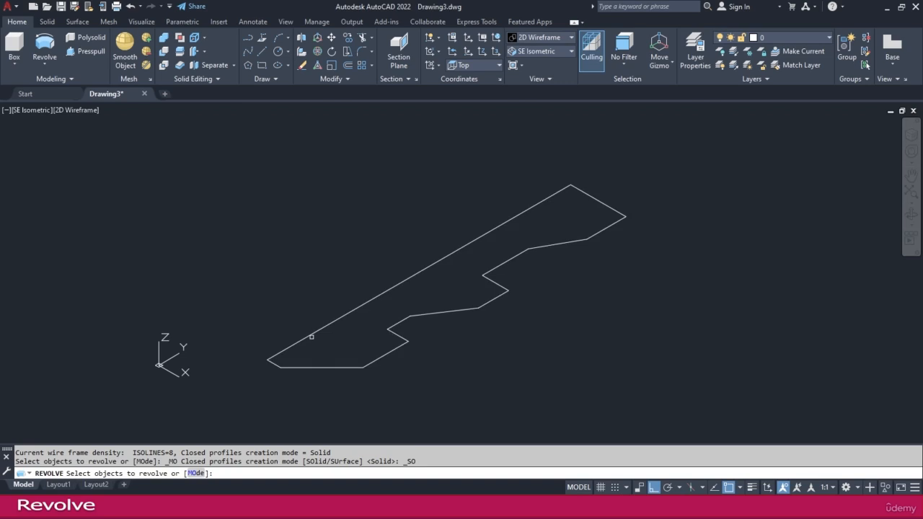
pyautogui.click(315, 331)
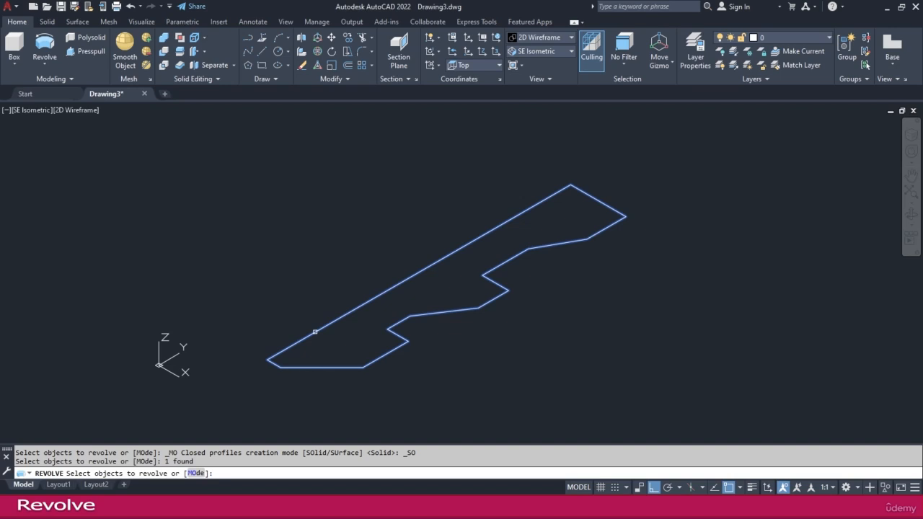
pyautogui.press('Return')
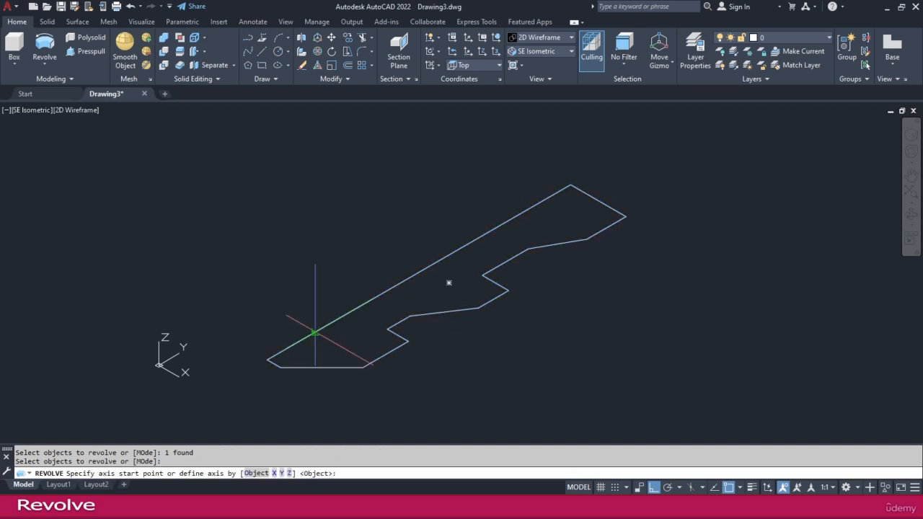
pyautogui.click(281, 474)
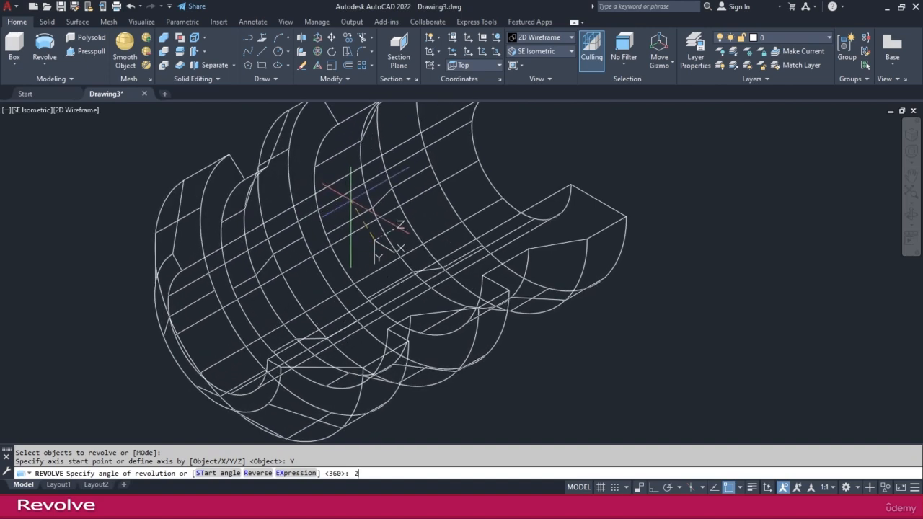
pyautogui.press('Return')
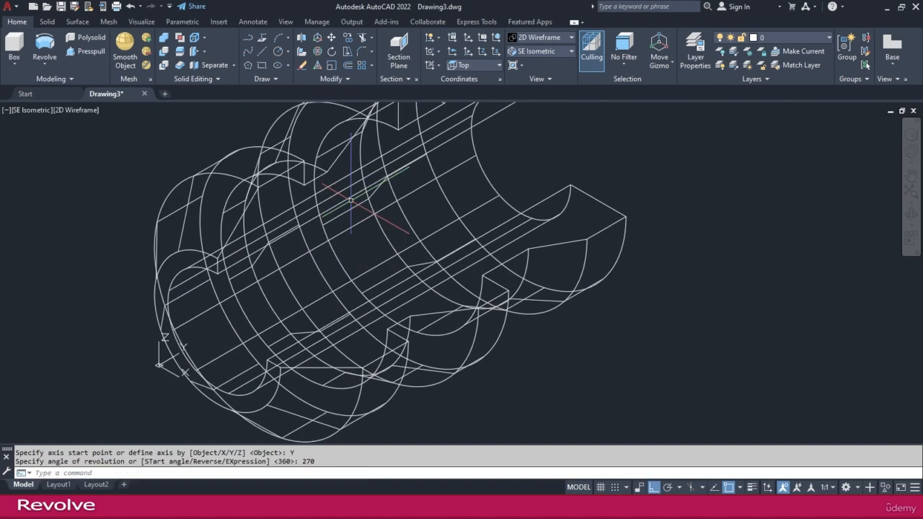
# - Set the visual style to Realistic and inspect the revolved solid's open section from several angles
pyautogui.click(554, 38)
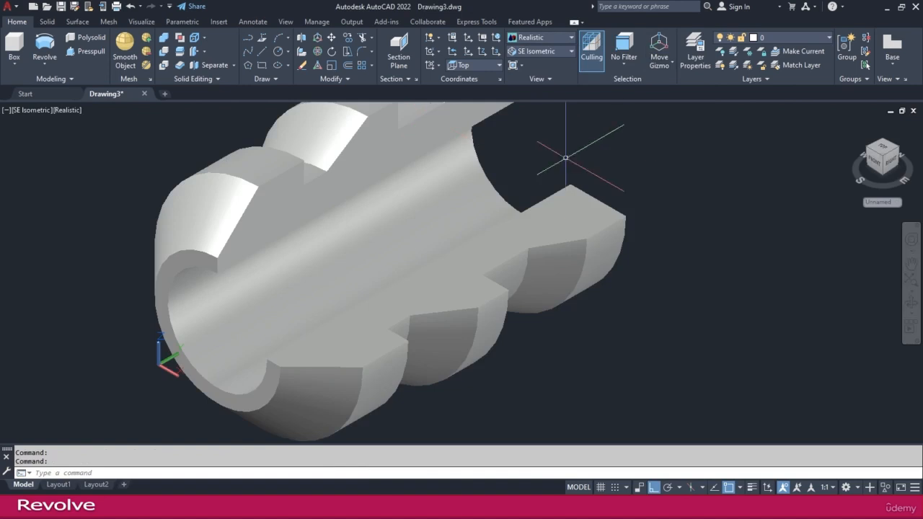
pyautogui.scroll(-2, 505, 289)
pyautogui.moveTo(404, 303)
pyautogui.keyDown('shift'); pyautogui.mouseDown(button='middle')
pyautogui.moveTo(362, 243)
pyautogui.moveTo(396, 289)
pyautogui.mouseUp(button='middle'); pyautogui.keyUp('shift')
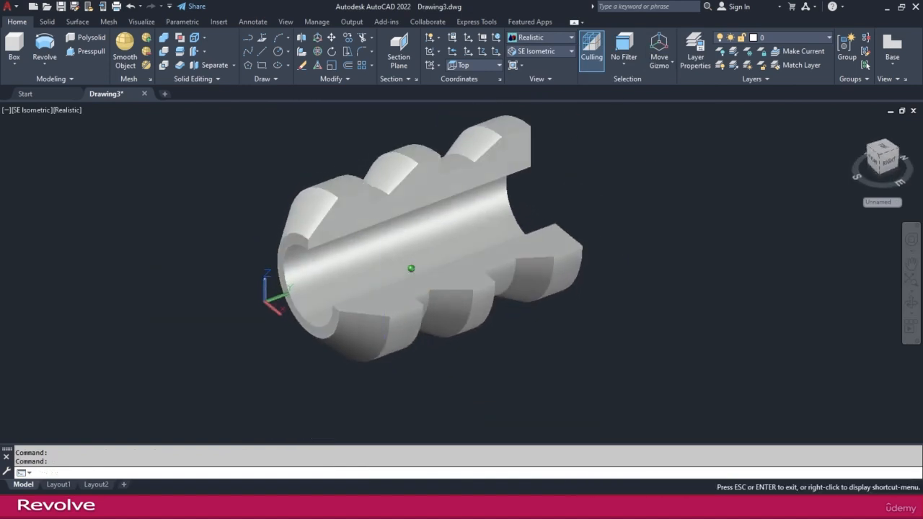
pyautogui.keyDown('shift'); pyautogui.moveTo(281, 302); pyautogui.dragTo(281, 304, button='middle'); pyautogui.keyUp('shift')
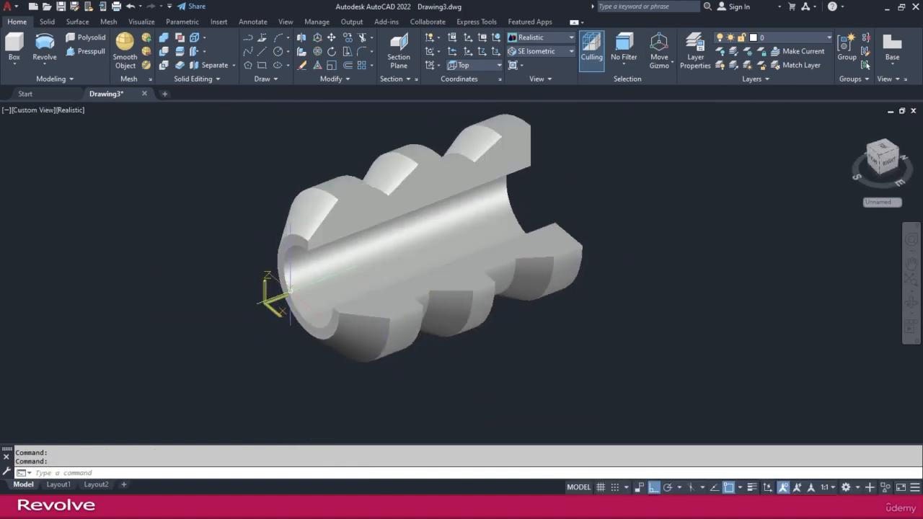
pyautogui.keyDown('shift'); pyautogui.moveTo(358, 296); pyautogui.dragTo(405, 296, button='middle'); pyautogui.keyUp('shift')
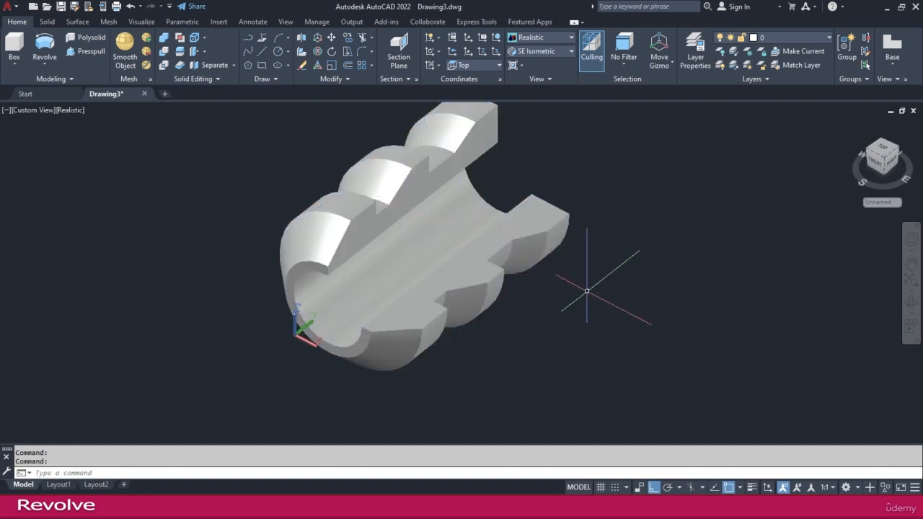
# - Undo the view changes, the Realistic visual style and the revolve of the profile around the Y axis
pyautogui.hotkey('ctrl', 'z')
pyautogui.hotkey('ctrl', 'z')
pyautogui.hotkey('ctrl', 'z')
pyautogui.hotkey('ctrl', 'z')
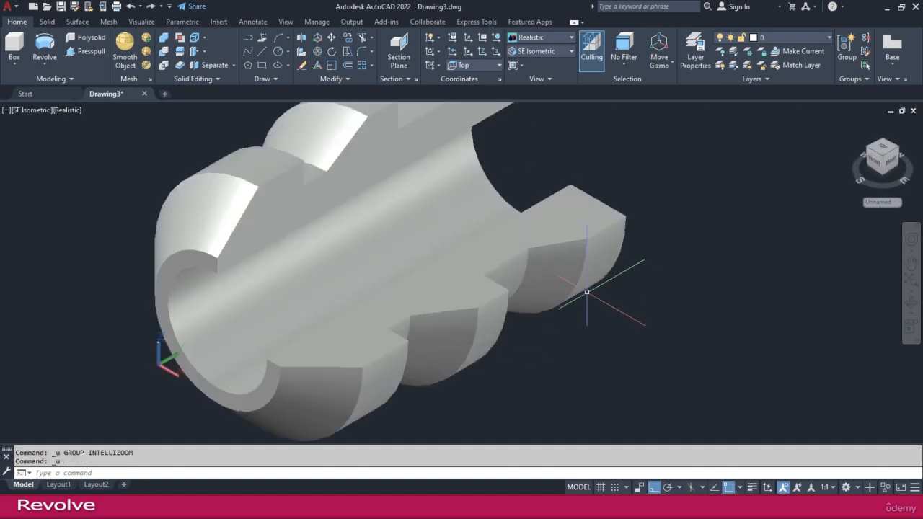
pyautogui.hotkey('ctrl', 'z')
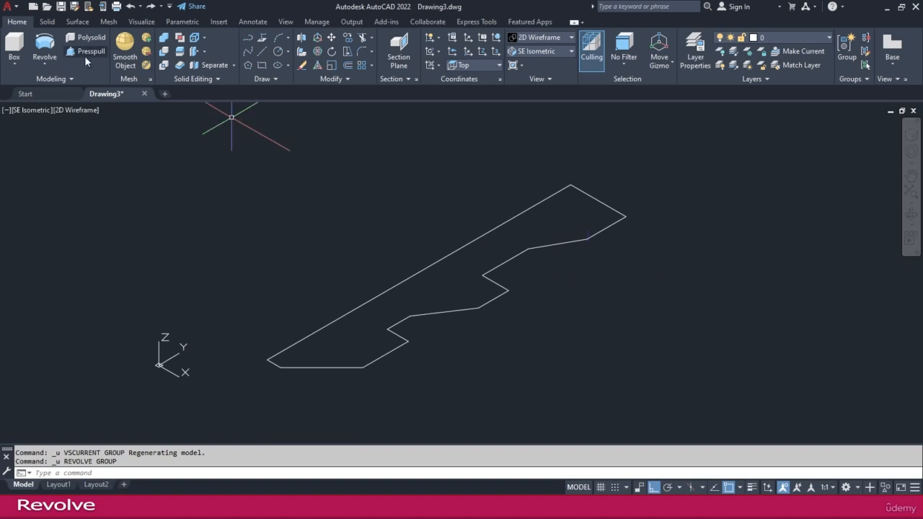
# - Revolve the closed stepped profile around the X axis by 45 degrees as a solid
pyautogui.click(45, 47)
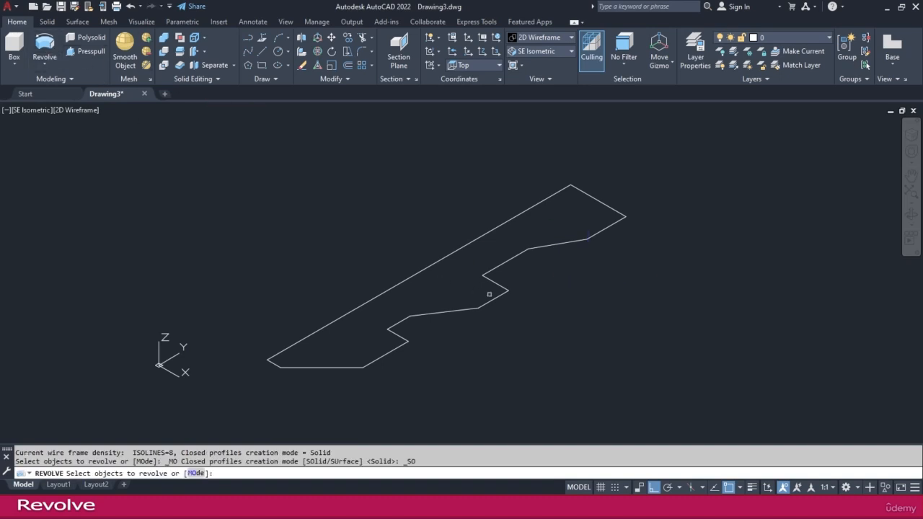
pyautogui.click(498, 286)
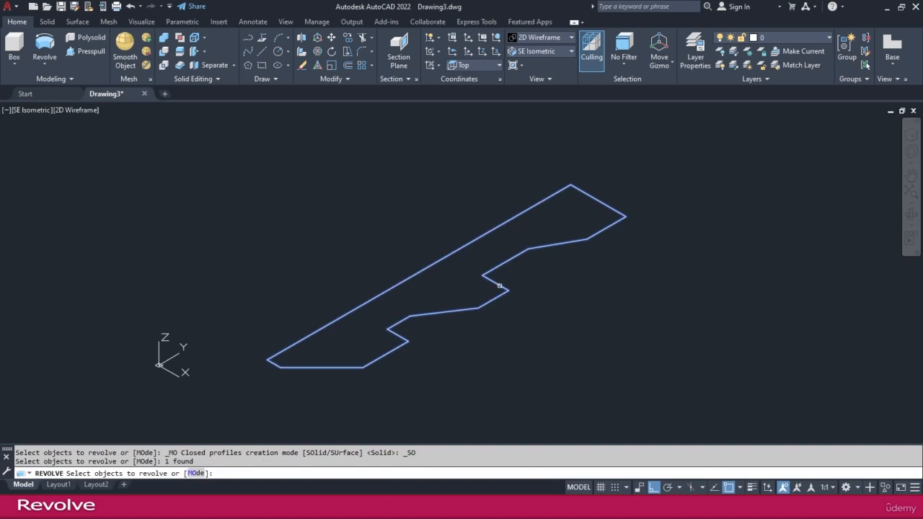
pyautogui.press('Return')
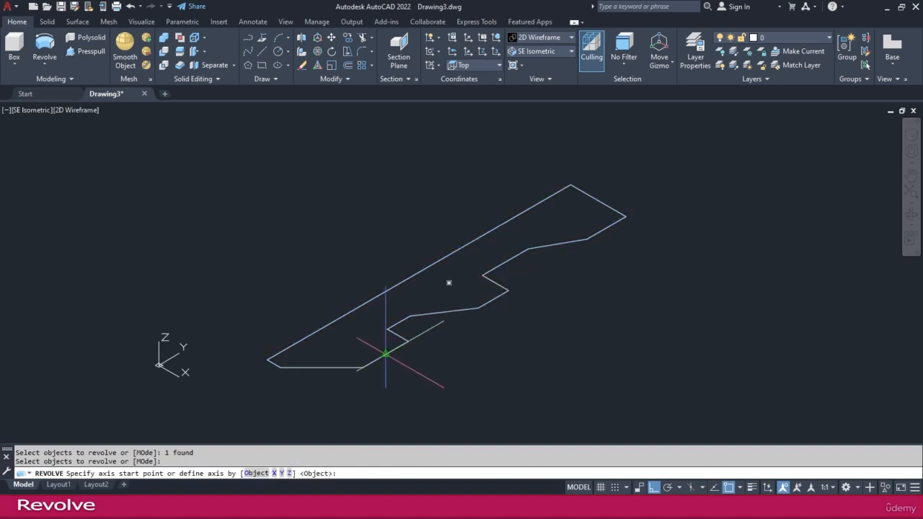
pyautogui.click(274, 474)
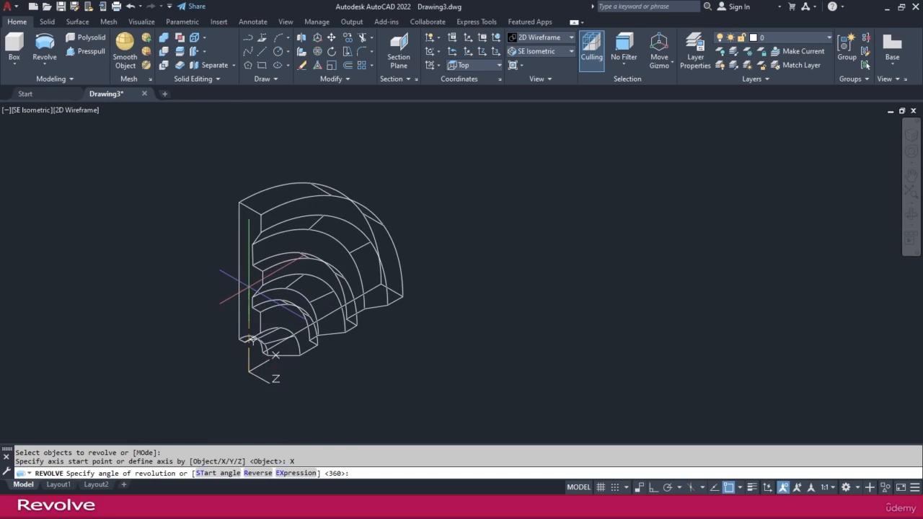
pyautogui.press('Return')
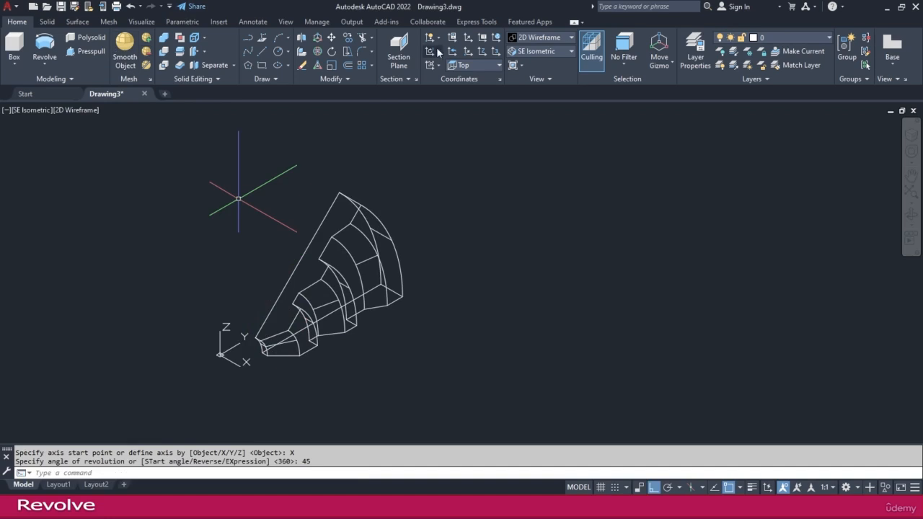
# - Inspect the 45-degree solid in the Realistic visual style, and undo the style change and the revolve
pyautogui.click(543, 40)
pyautogui.click(674, 65)
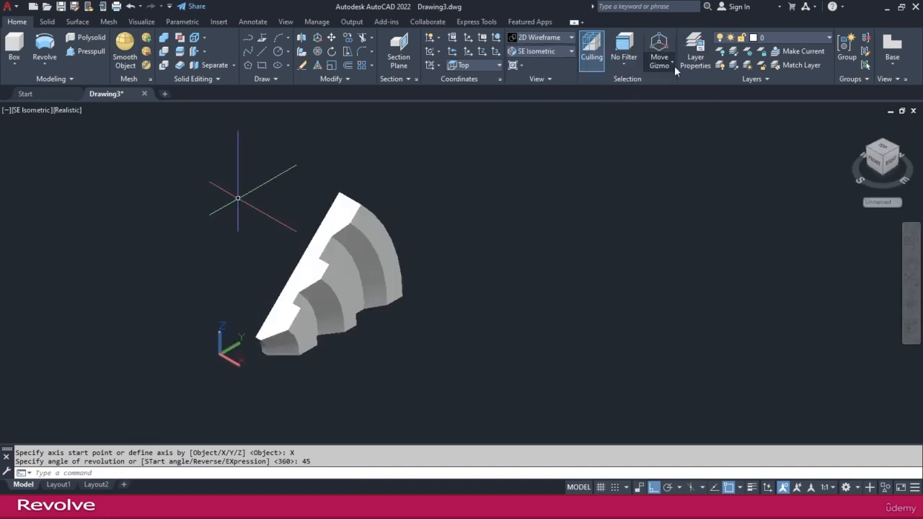
pyautogui.keyDown('shift'); pyautogui.moveTo(354, 345); pyautogui.dragTo(390, 339, button='middle'); pyautogui.keyUp('shift')
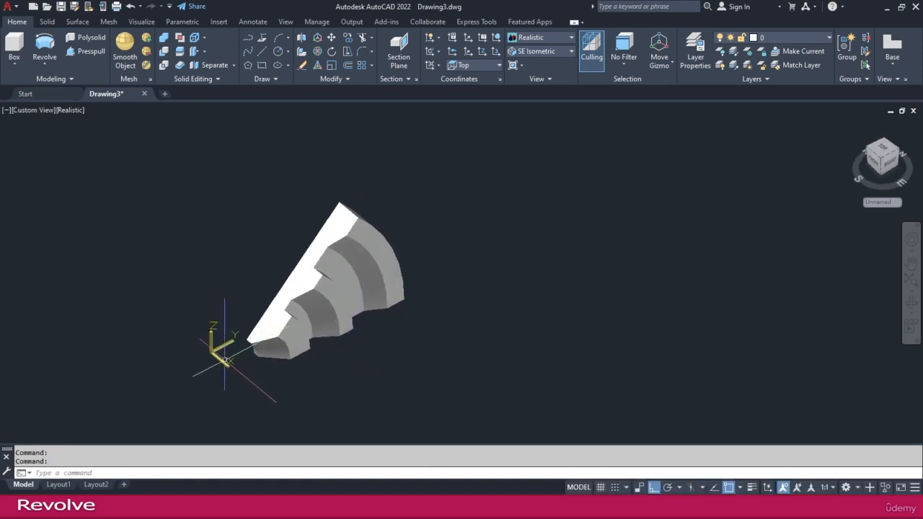
pyautogui.moveTo(250, 249)
pyautogui.keyDown('shift'); pyautogui.mouseDown(button='middle')
pyautogui.moveTo(212, 220)
pyautogui.moveTo(240, 260)
pyautogui.mouseUp(button='middle'); pyautogui.keyUp('shift')
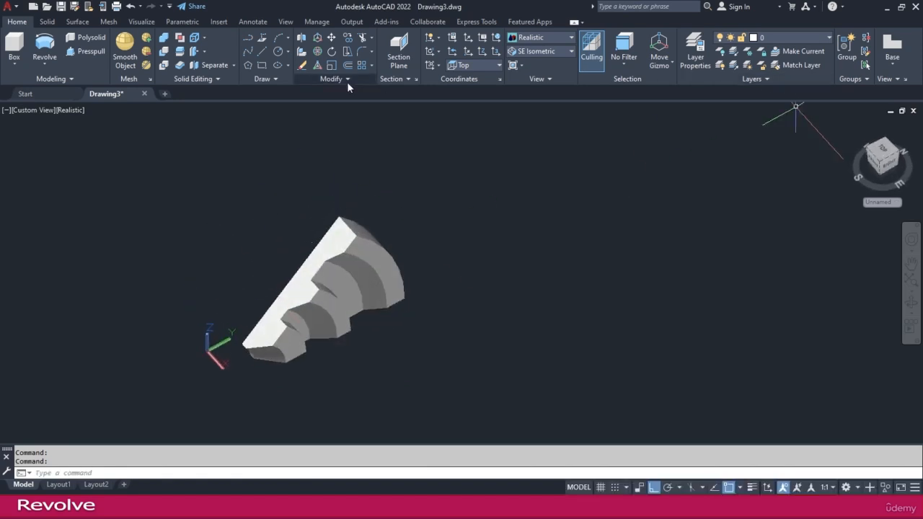
pyautogui.hotkey('ctrl', 'z')
pyautogui.hotkey('ctrl', 'z')
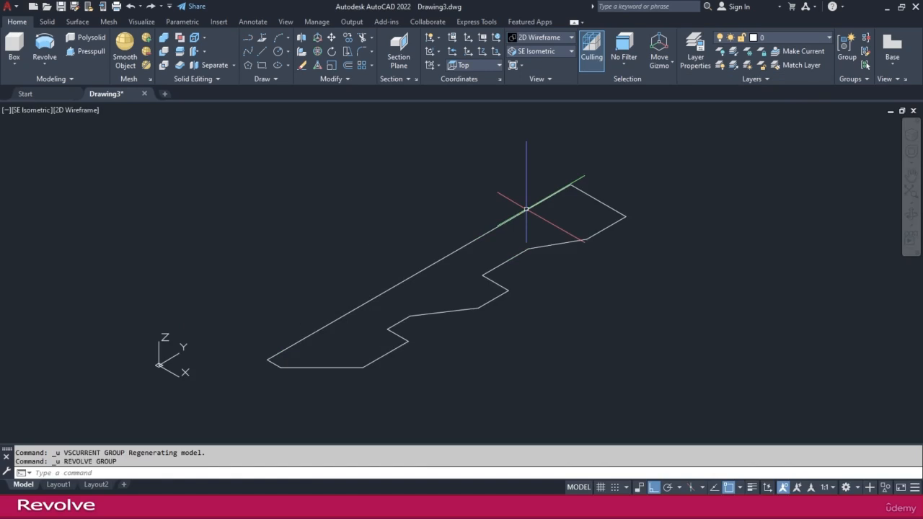
# - Draw a slanted line alongside the profile's long straight edge, starting near the origin, with Ortho turned off
pyautogui.click(51, 48)
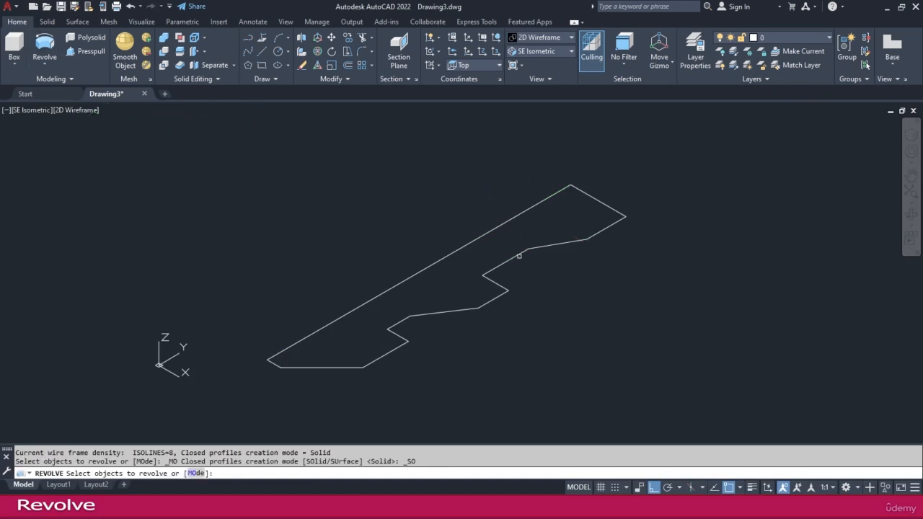
pyautogui.press('Escape')
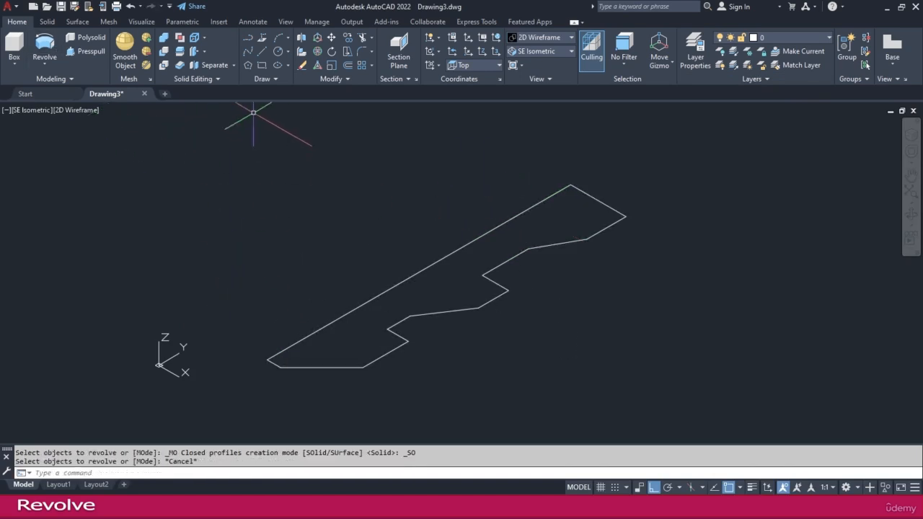
pyautogui.click(260, 52)
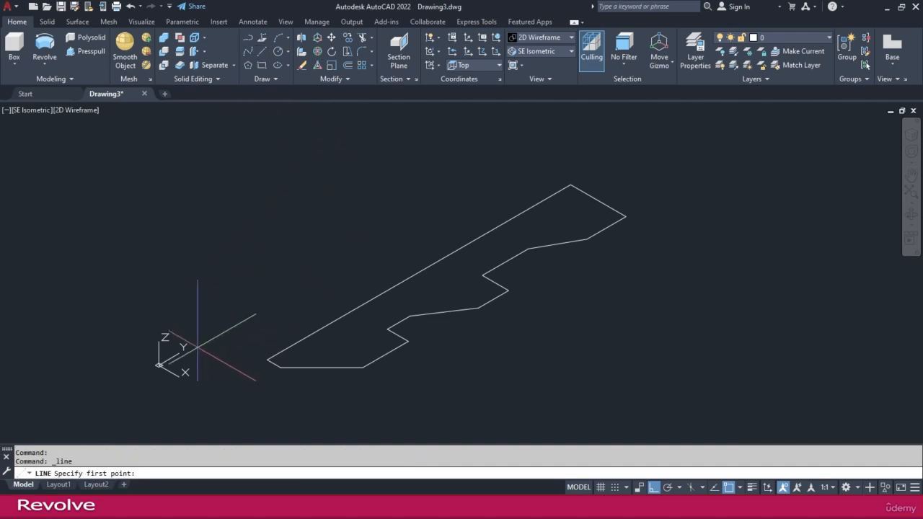
pyautogui.click(159, 364)
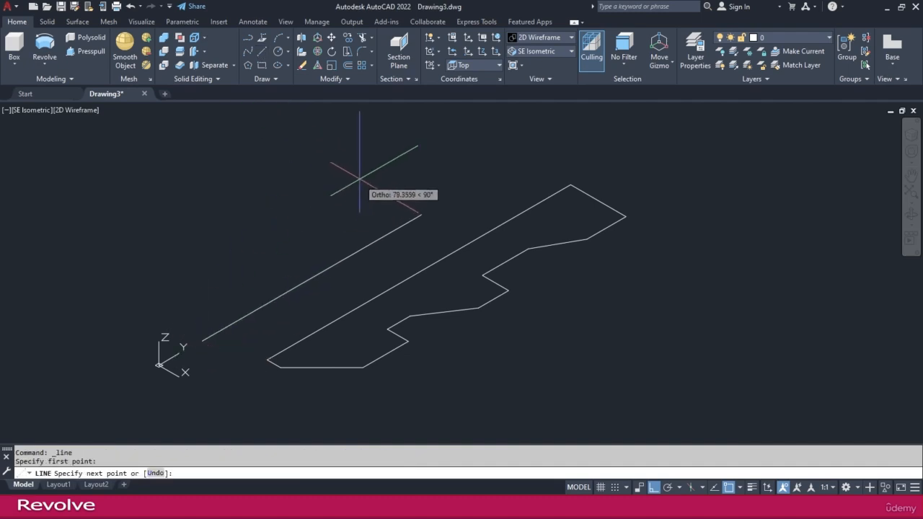
pyautogui.press('F8')
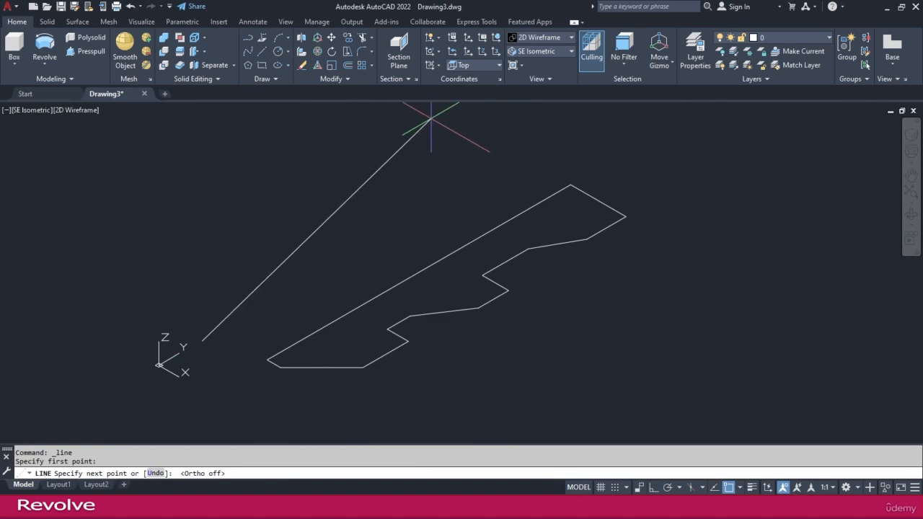
pyautogui.click(450, 106)
pyautogui.press('Escape')
pyautogui.moveTo(378, 350)
pyautogui.keyDown('shift'); pyautogui.mouseDown(button='middle')
pyautogui.moveTo(358, 293)
pyautogui.moveTo(379, 334)
pyautogui.moveTo(304, 327)
pyautogui.mouseUp(button='middle'); pyautogui.keyUp('shift')
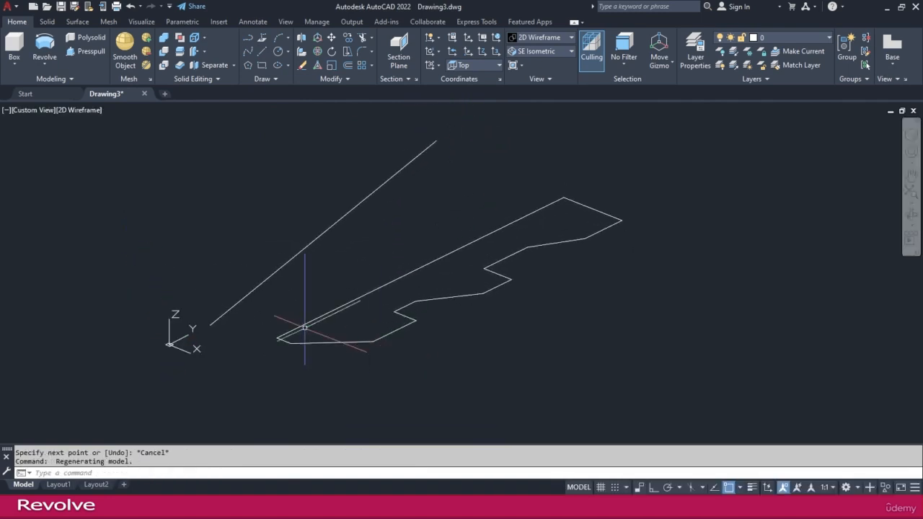
# - Revolve the closed profile by 180 degrees as a solid, using the slanted line as the axis object
pyautogui.click(45, 49)
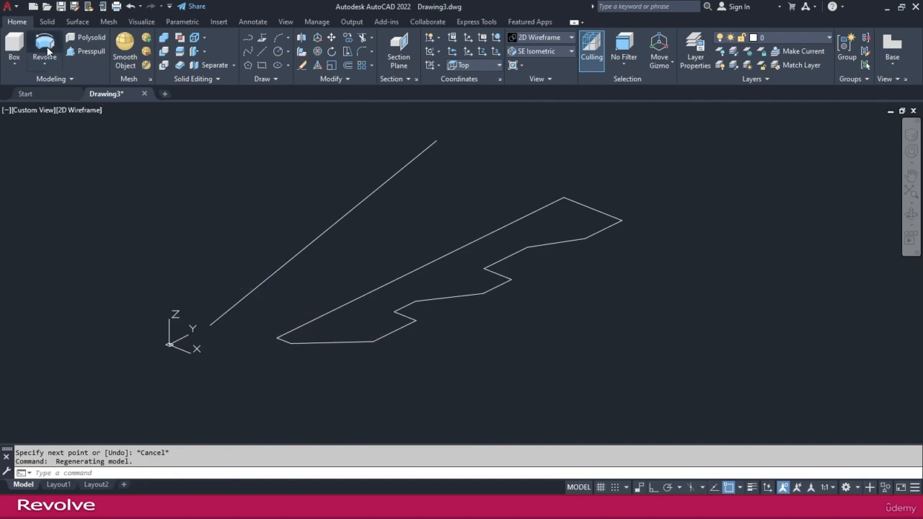
pyautogui.click(446, 254)
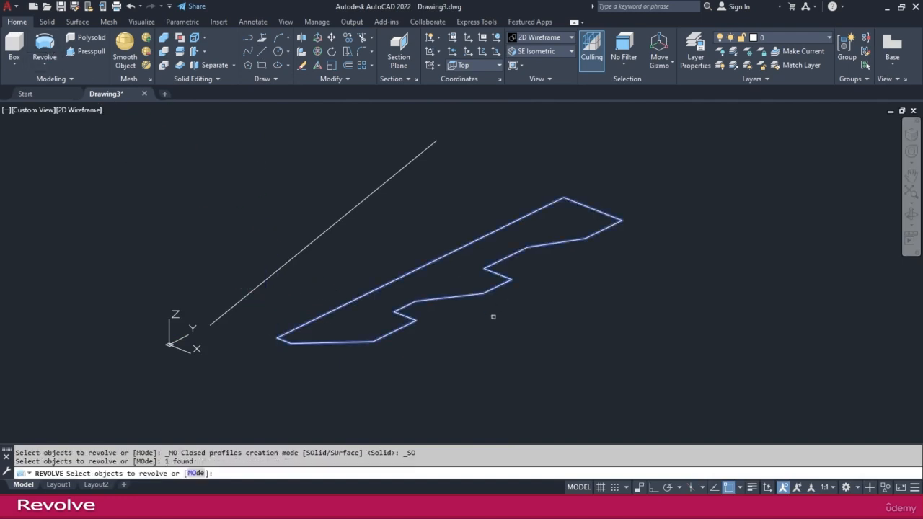
pyautogui.press('Return')
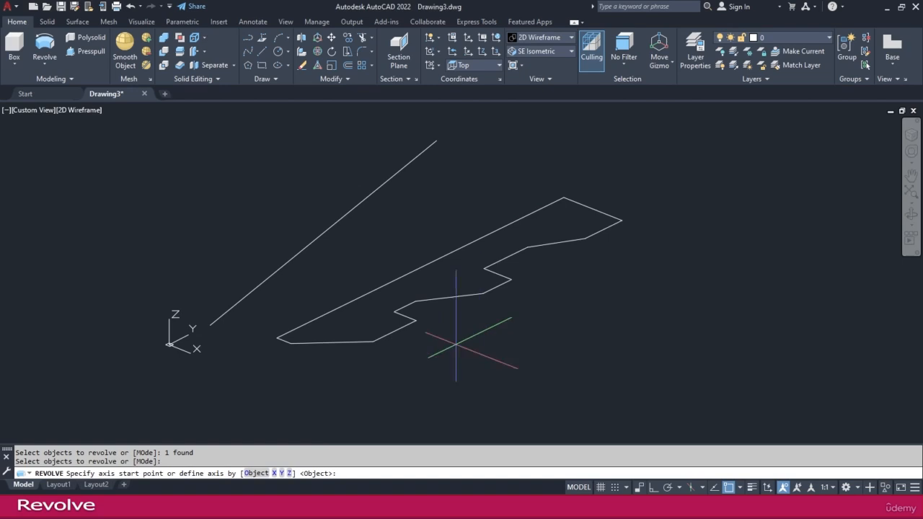
pyautogui.click(256, 474)
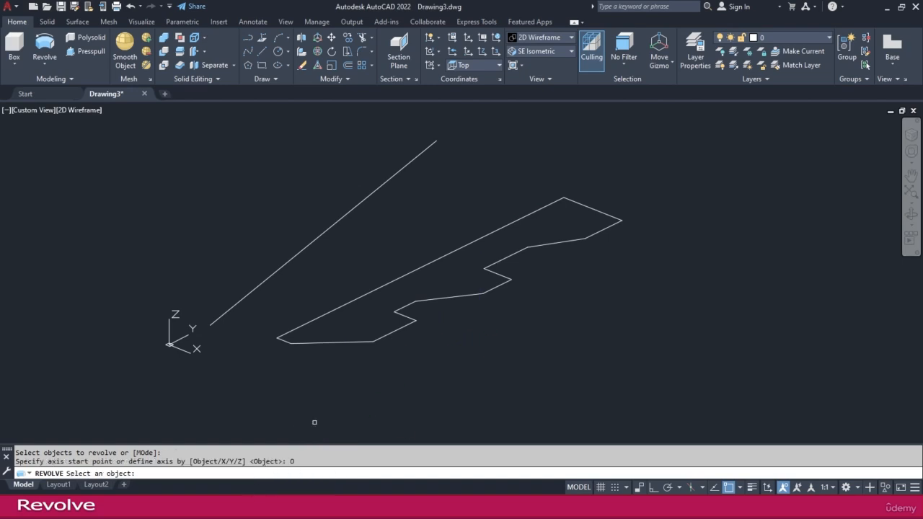
pyautogui.click(314, 236)
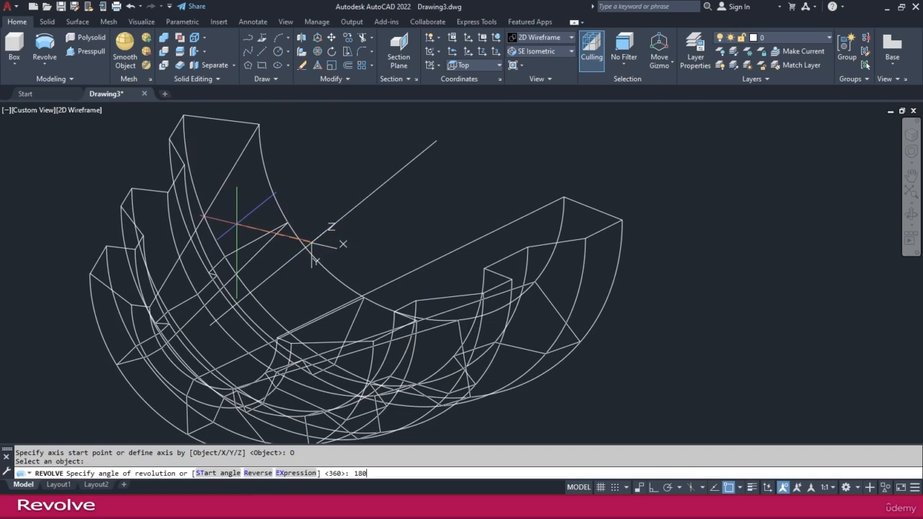
pyautogui.write('180')
pyautogui.press('Return')
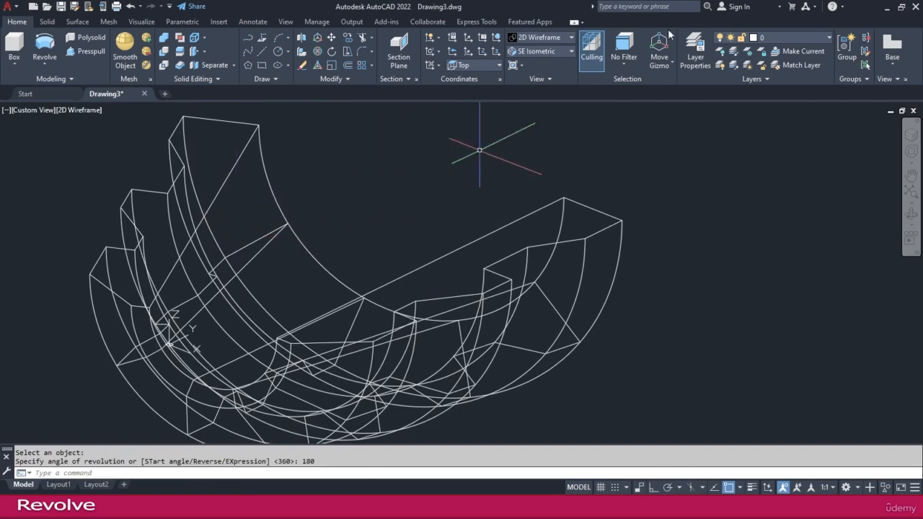
# - Inspect the 180-degree solid in the Realistic visual style, and undo the style change and the revolve
pyautogui.click(564, 37)
pyautogui.click(673, 64)
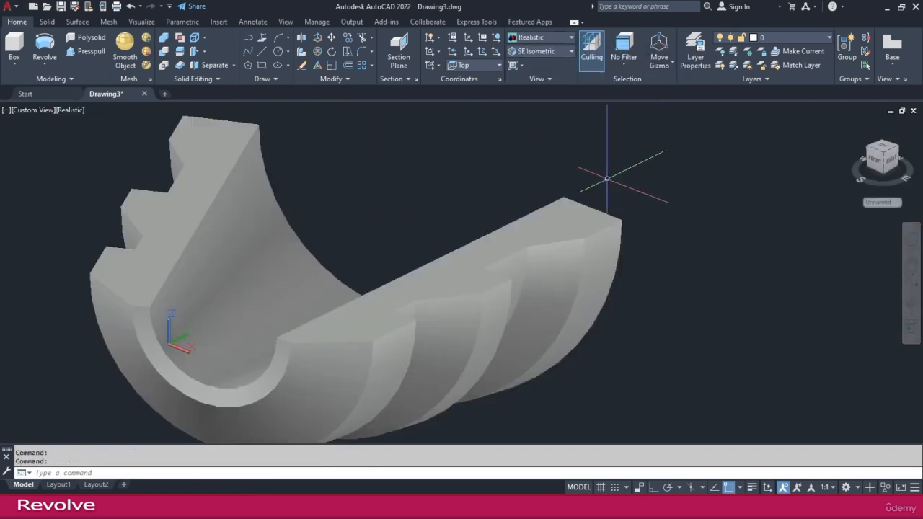
pyautogui.keyDown('shift'); pyautogui.moveTo(517, 296); pyautogui.dragTo(483, 295, button='middle'); pyautogui.keyUp('shift')
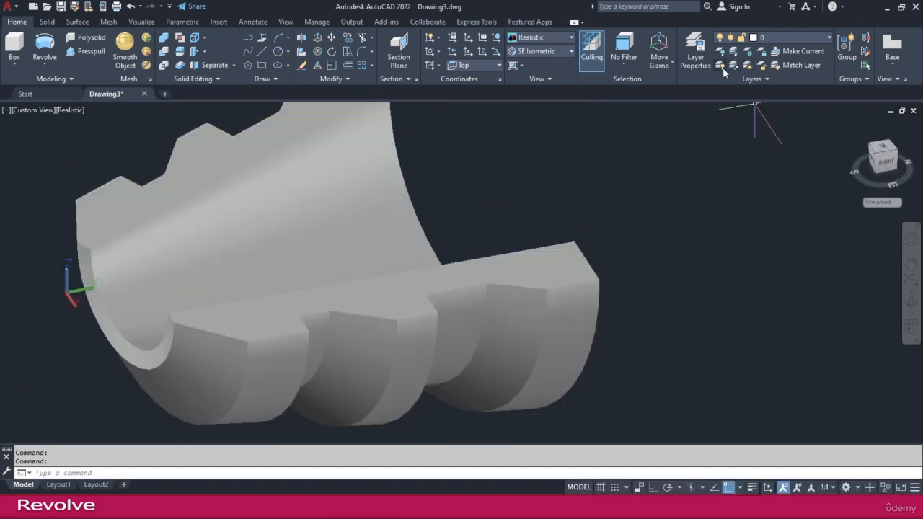
pyautogui.press('Escape')
pyautogui.hotkey('ctrl', 'z')
pyautogui.hotkey('ctrl', 'z')
pyautogui.hotkey('ctrl', 'z')
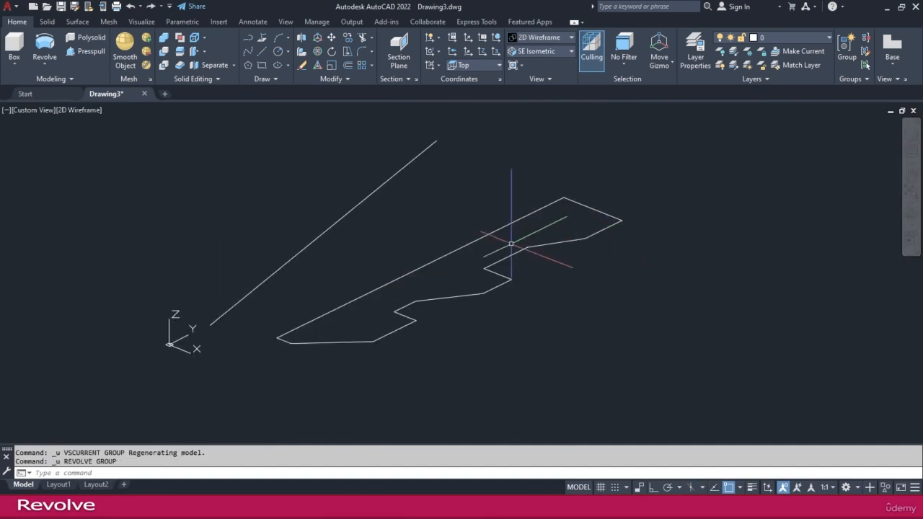
# - Delete the slanted line beside the closed profile
pyautogui.click(425, 214)
pyautogui.click(346, 190)
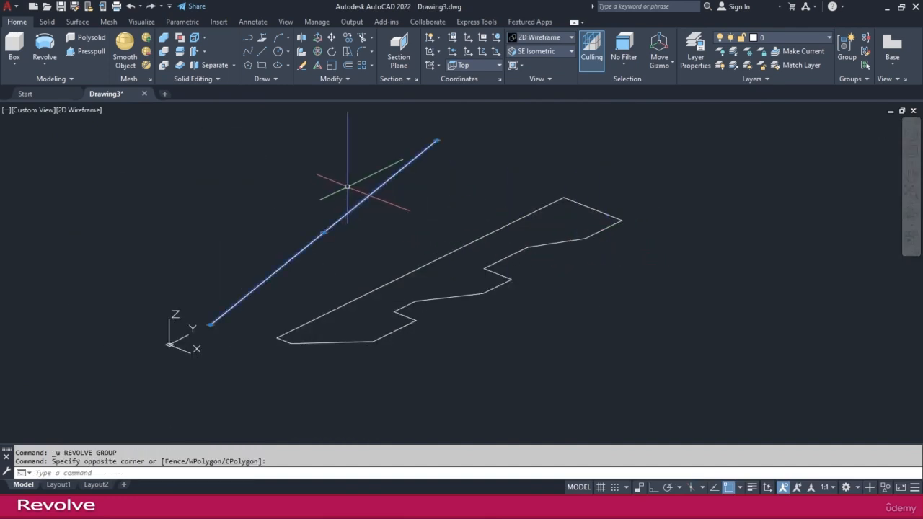
pyautogui.press('Delete')
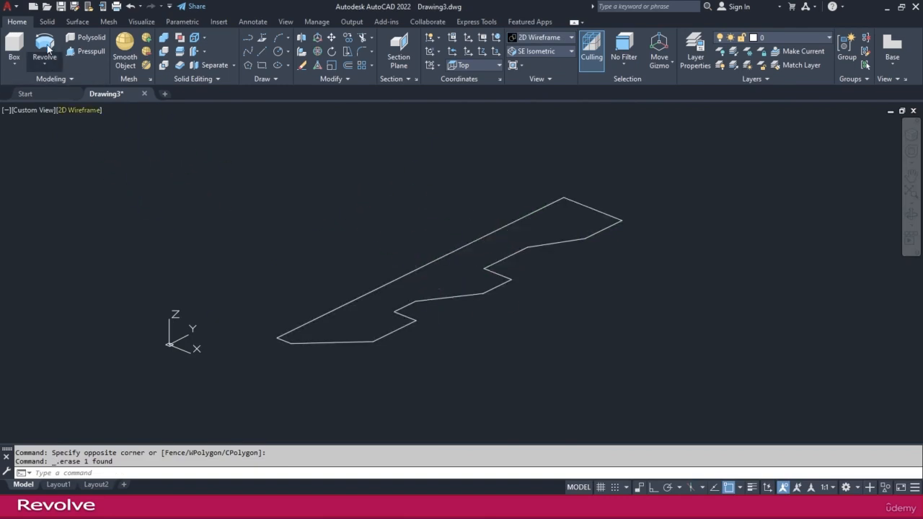
# - Revolve the closed profile by 360 degrees as a solid, defining the axis by the two endpoints of its long straight edge
pyautogui.click(44, 49)
pyautogui.click(399, 276)
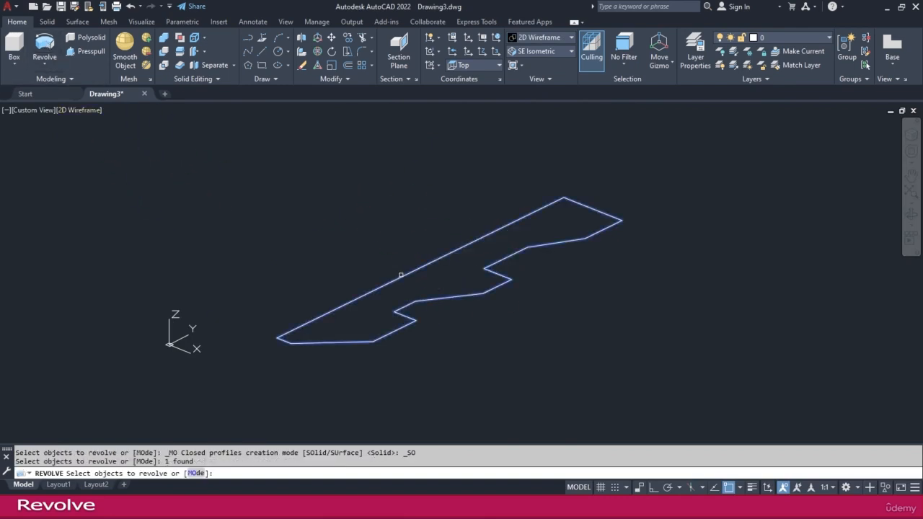
pyautogui.press('Return')
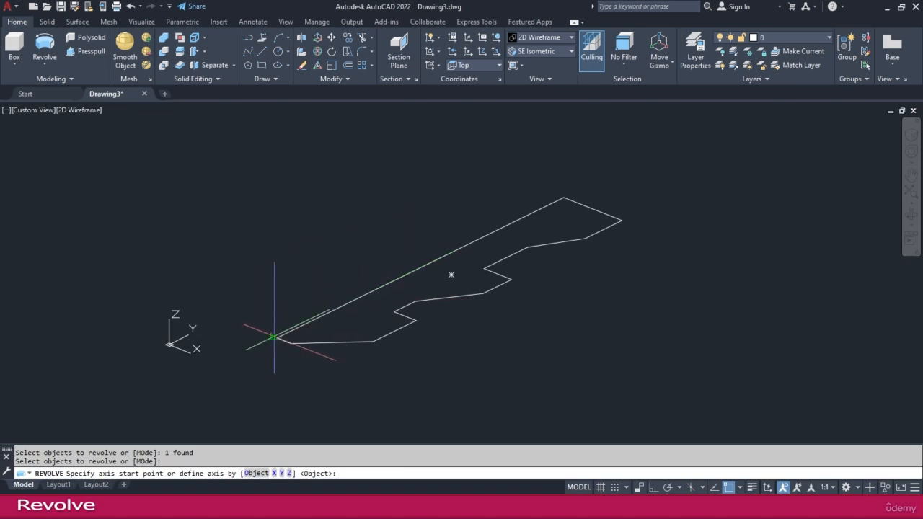
pyautogui.click(277, 337)
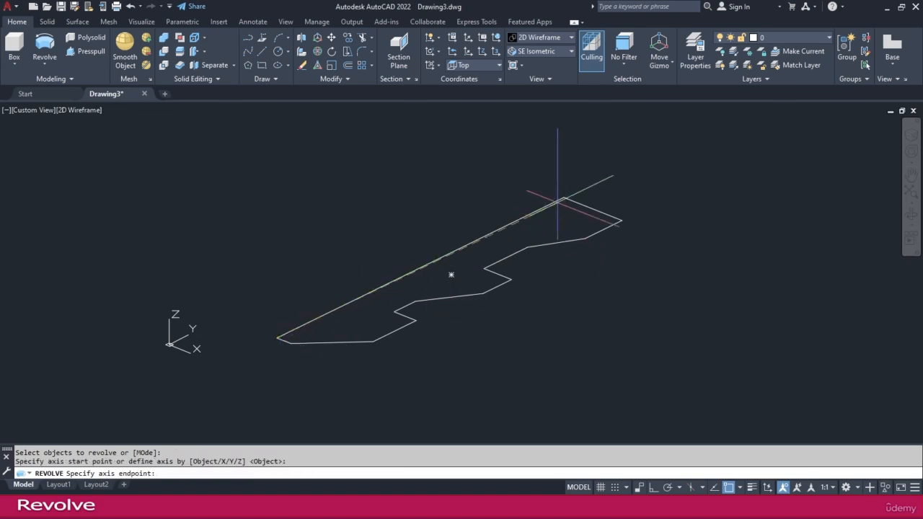
pyautogui.click(563, 197)
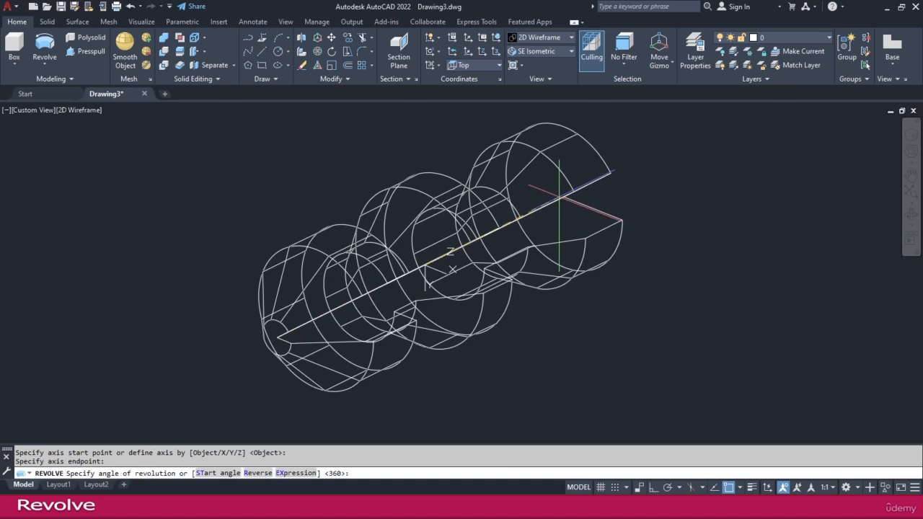
pyautogui.press('Return')
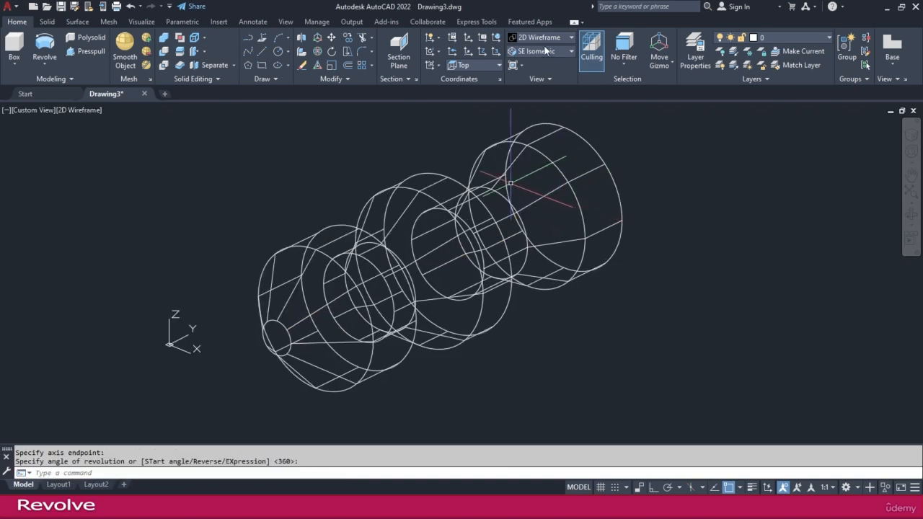
# - Set the visual style to Realistic and view the fully revolved solid
pyautogui.click(552, 36)
pyautogui.click(676, 58)
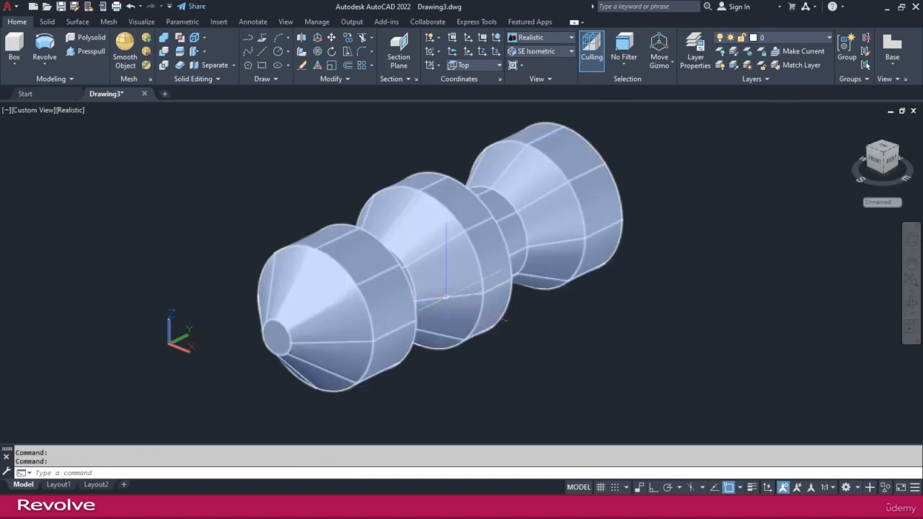
pyautogui.keyDown('shift'); pyautogui.moveTo(498, 305); pyautogui.dragTo(498, 286, button='middle'); pyautogui.keyUp('shift')
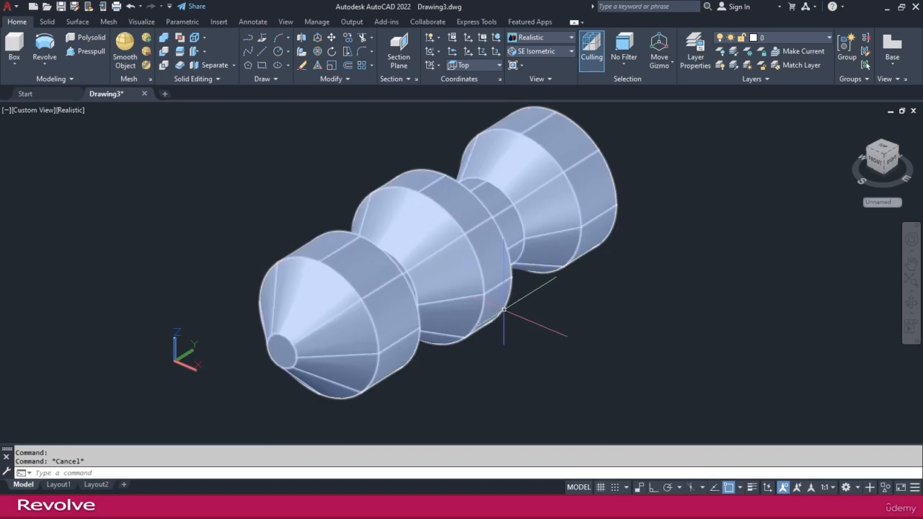
# - Undo the Realistic visual style and the revolve about the long straight edge
pyautogui.hotkey('ctrl', 'z')
pyautogui.hotkey('ctrl', 'z')
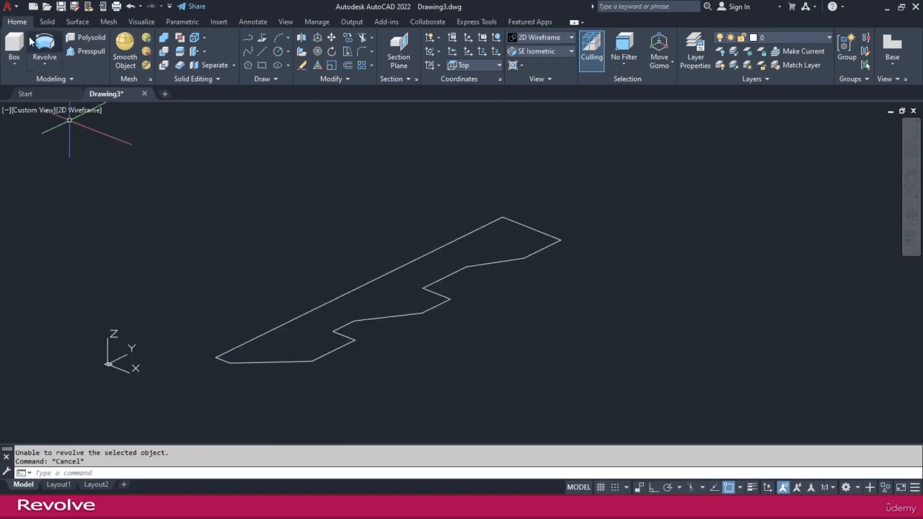
# - Revolve the closed profile by 360 degrees as a solid, defining the axis by the two endpoints of its wide end edge
pyautogui.click(45, 46)
pyautogui.click(617, 305)
pyautogui.click(502, 226)
pyautogui.press('Return')
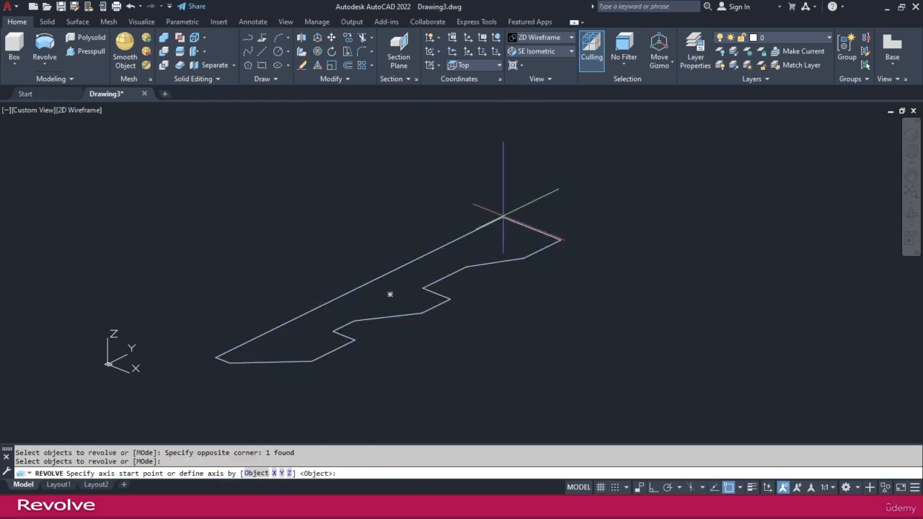
pyautogui.click(503, 216)
pyautogui.click(559, 238)
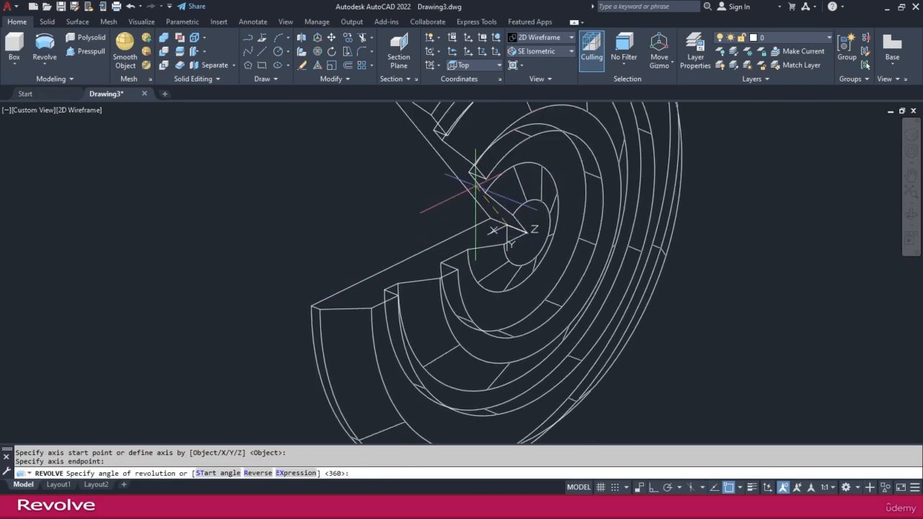
pyautogui.press('Return')
pyautogui.scroll(-2, 475, 186)
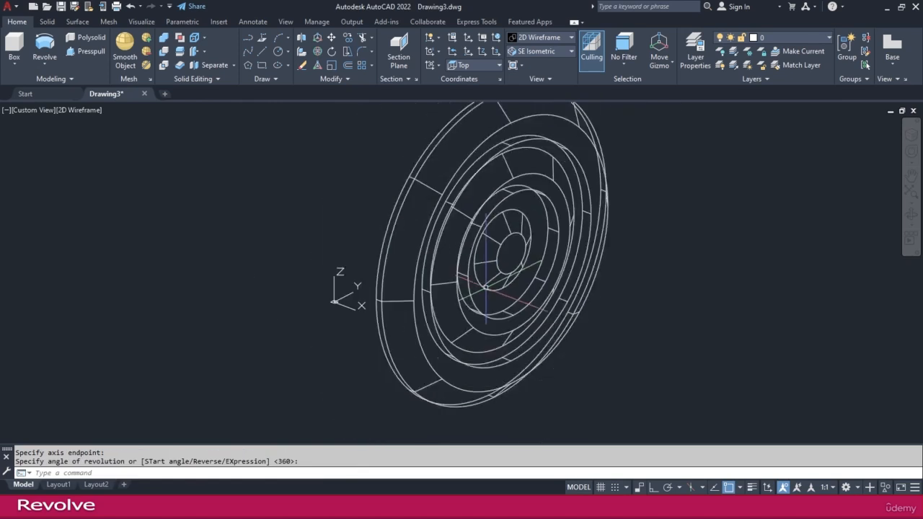
# - Inspect the solid revolved about the wide end edge in the Realistic visual style, and undo the style change and the revolve
pyautogui.click(552, 37)
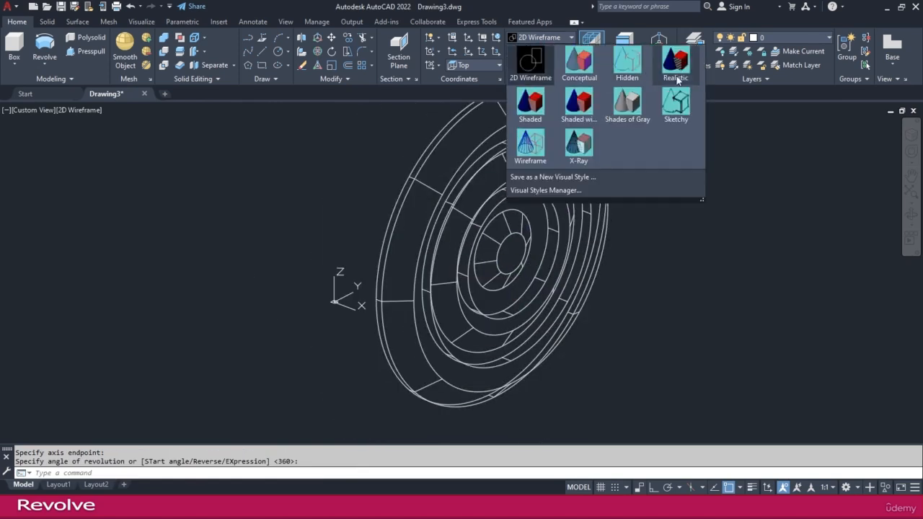
pyautogui.click(686, 64)
pyautogui.moveTo(563, 347)
pyautogui.keyDown('shift'); pyautogui.mouseDown(button='middle')
pyautogui.moveTo(432, 241)
pyautogui.moveTo(486, 297)
pyautogui.moveTo(621, 342)
pyautogui.moveTo(678, 338)
pyautogui.moveTo(571, 329)
pyautogui.mouseUp(button='middle'); pyautogui.keyUp('shift')
pyautogui.click(551, 41)
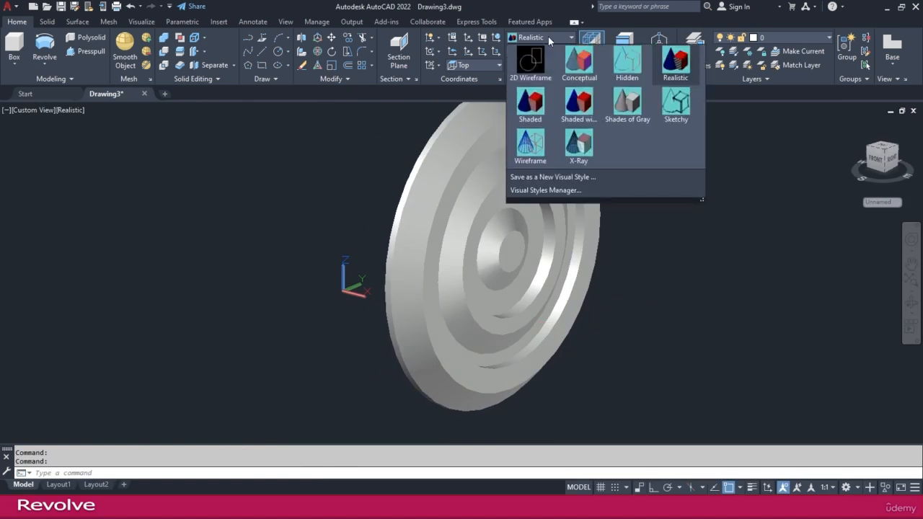
pyautogui.click(644, 264)
pyautogui.hotkey('ctrl', 'z')
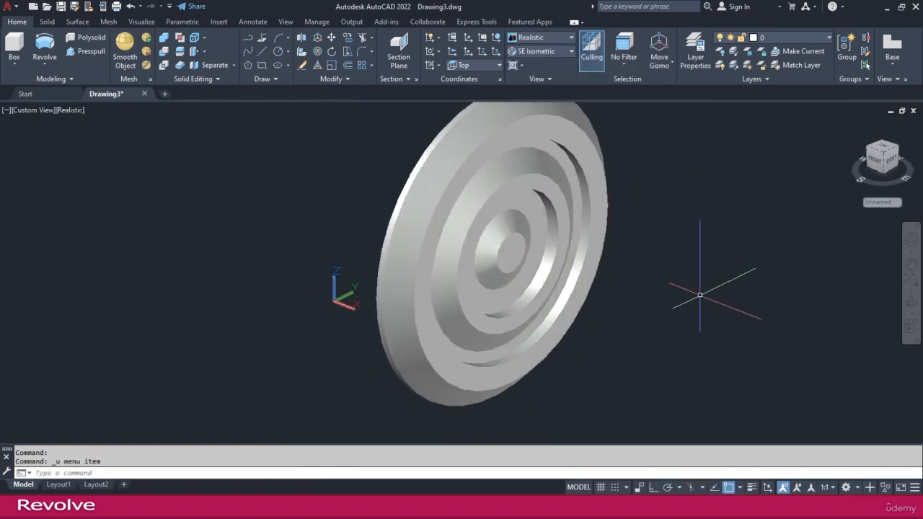
pyautogui.hotkey('ctrl', 'z')
pyautogui.hotkey('ctrl', 'z')
pyautogui.hotkey('ctrl', 'z')
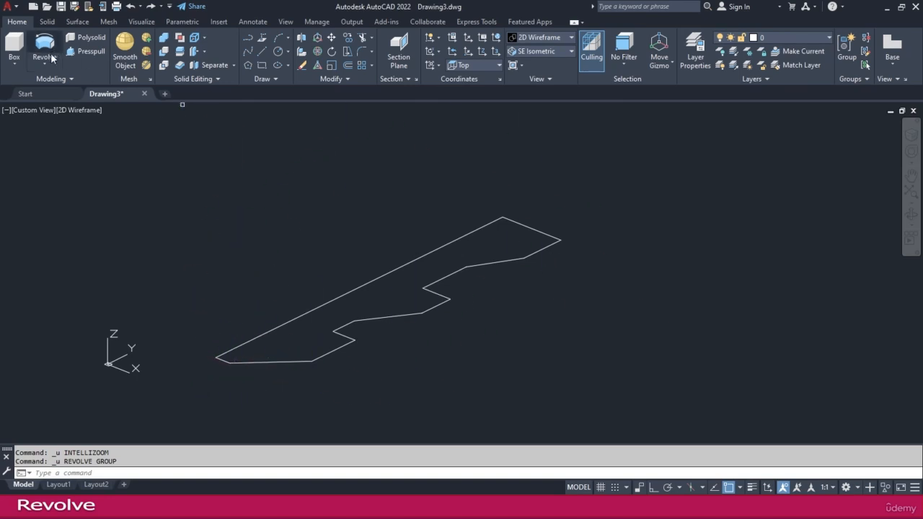
# - Revolve the closed profile by 360 degrees as a solid, defining the axis by the two endpoints of its narrow end edge
pyautogui.click(45, 48)
pyautogui.click(495, 412)
pyautogui.click(363, 259)
pyautogui.press('Return')
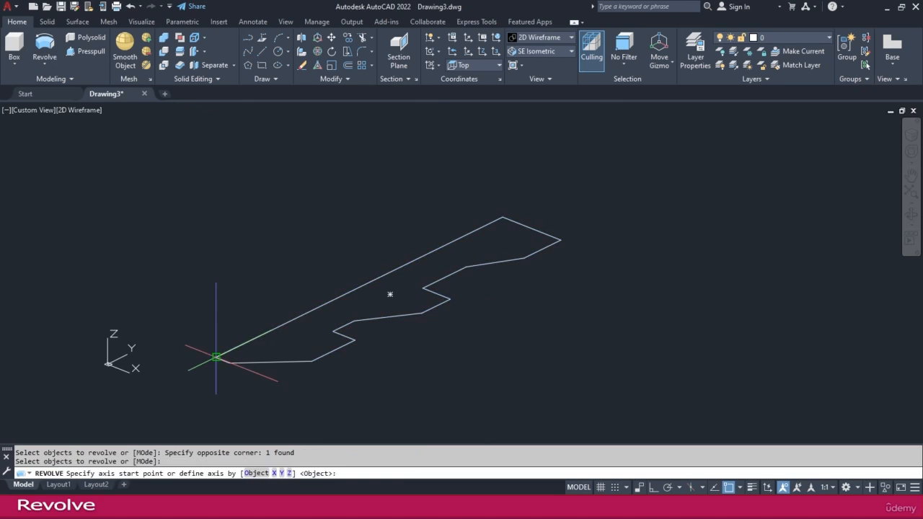
pyautogui.click(216, 357)
pyautogui.click(229, 363)
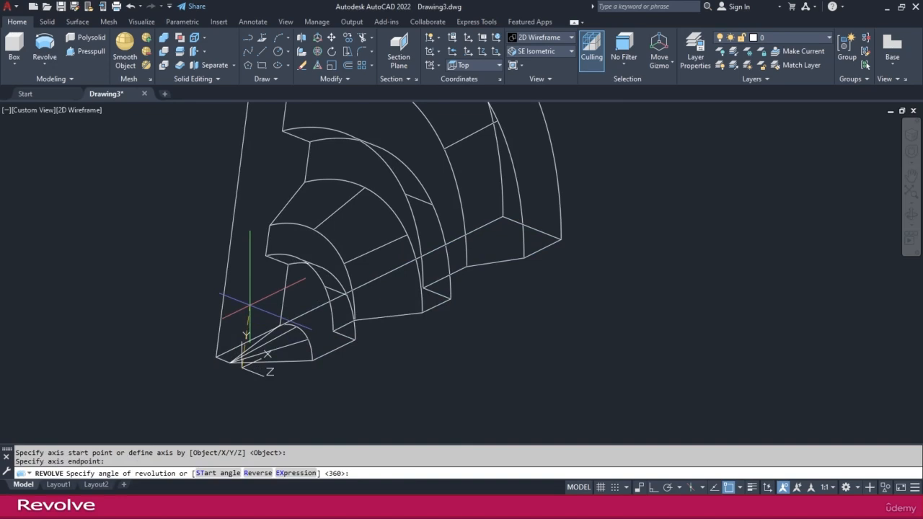
pyautogui.press('Return')
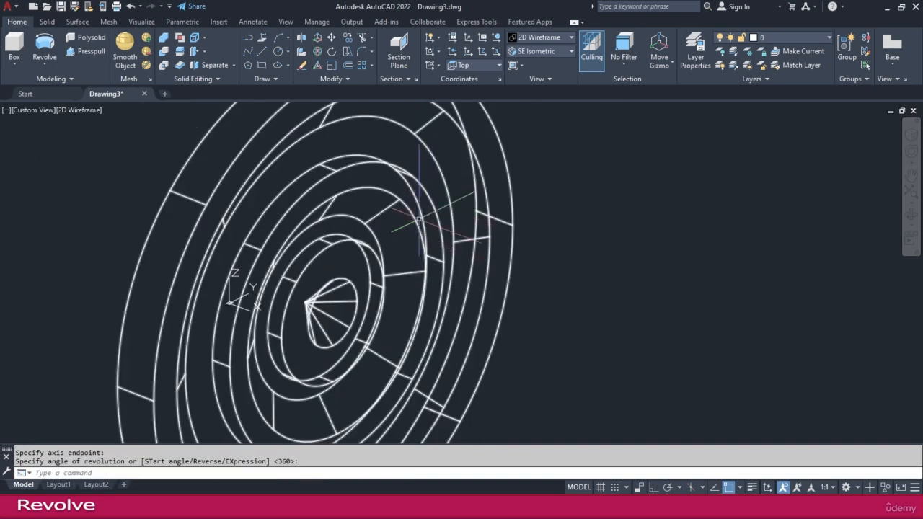
# - View the solid revolved about the narrow end edge in the Realistic visual style, and undo the style change and the revolve
pyautogui.click(545, 37)
pyautogui.click(674, 63)
pyautogui.moveTo(475, 355)
pyautogui.keyDown('shift'); pyautogui.mouseDown(button='middle')
pyautogui.moveTo(418, 315)
pyautogui.moveTo(394, 281)
pyautogui.moveTo(463, 361)
pyautogui.moveTo(505, 303)
pyautogui.mouseUp(button='middle'); pyautogui.keyUp('shift')
pyautogui.click(545, 37)
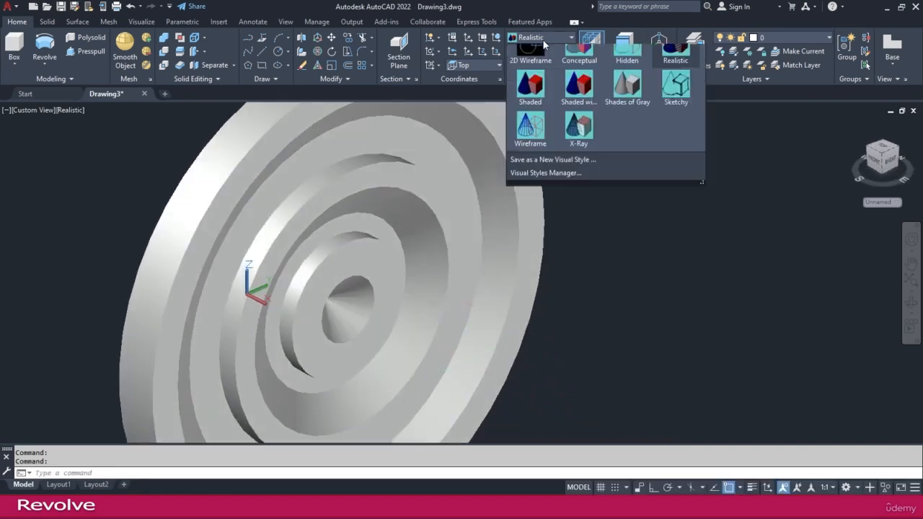
pyautogui.click(655, 294)
pyautogui.hotkey('ctrl', 'z')
pyautogui.hotkey('ctrl', 'z')
pyautogui.hotkey('ctrl', 'z')
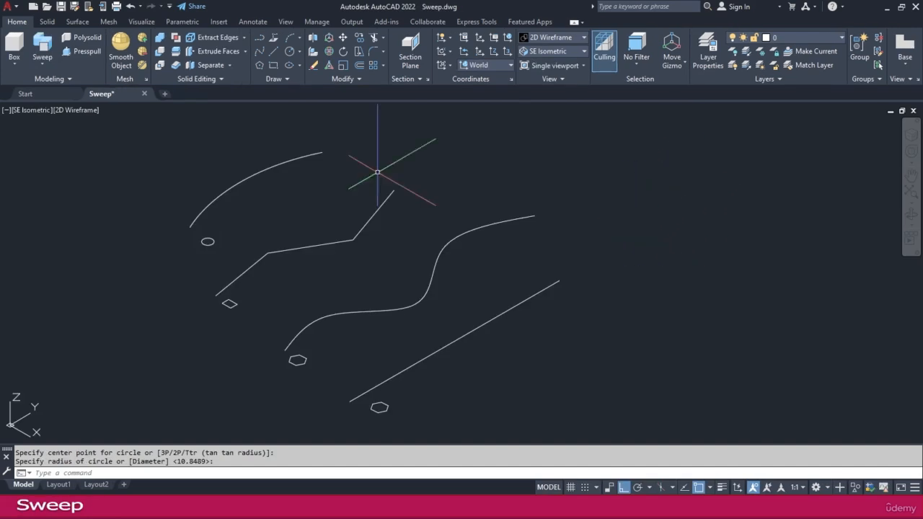
pyautogui.click(44, 63)
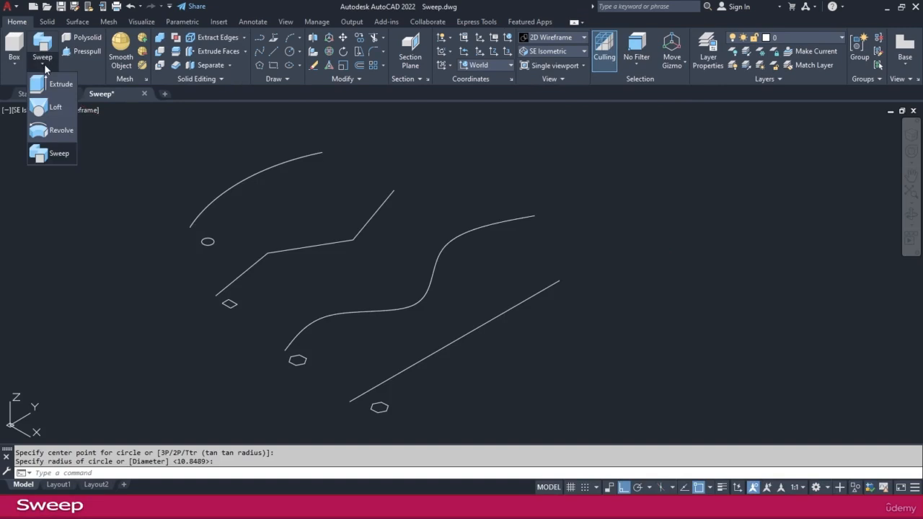
pyautogui.click(47, 22)
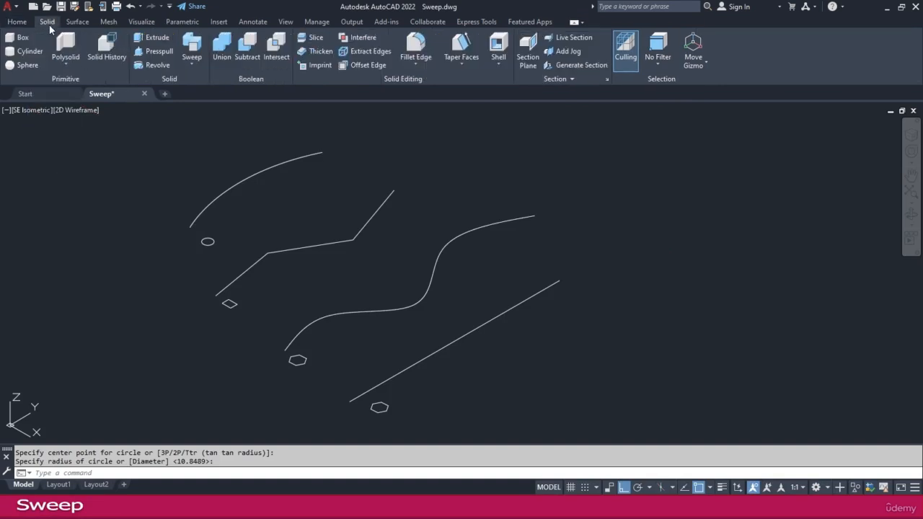
pyautogui.click(192, 64)
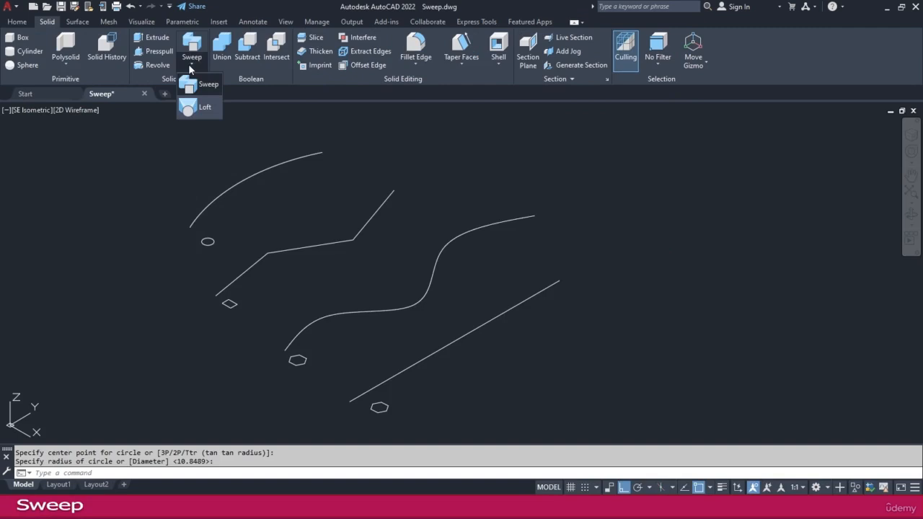
pyautogui.click(22, 25)
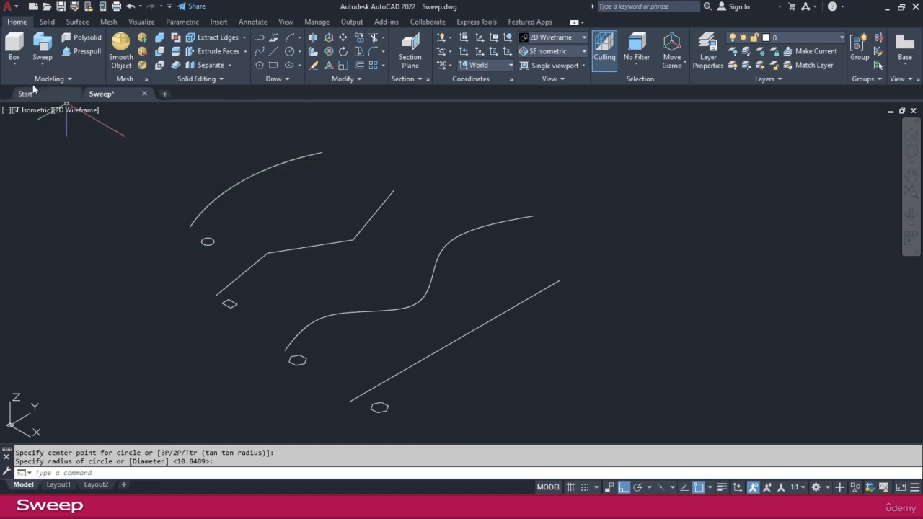
# - Sweep the circle along the arc as a solid
pyautogui.click(43, 48)
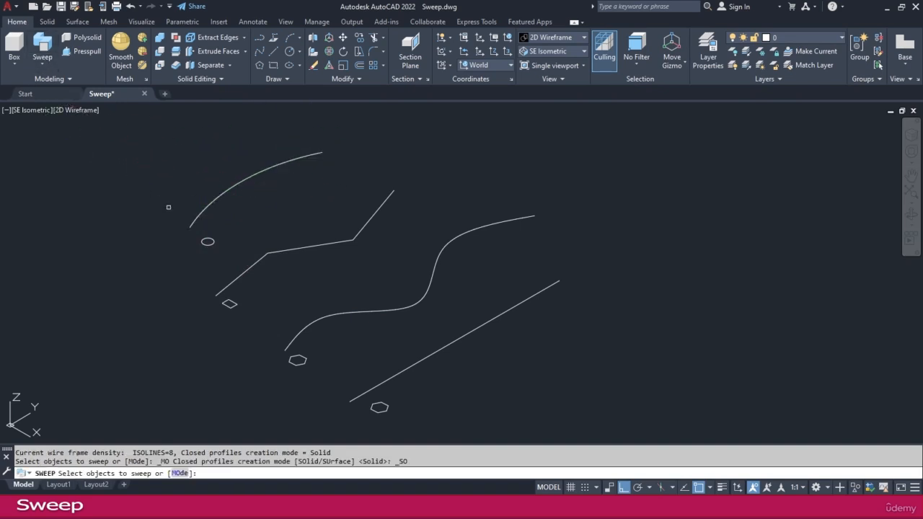
pyautogui.click(208, 240)
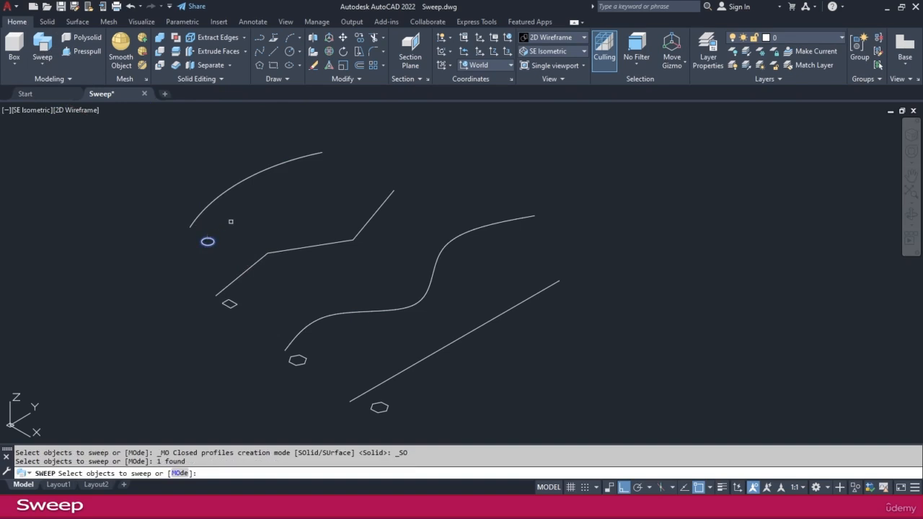
pyautogui.press('Return')
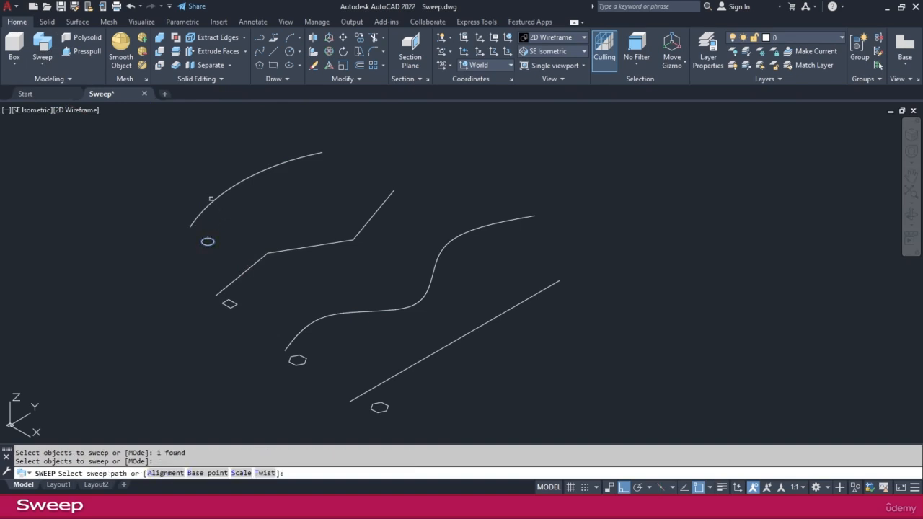
pyautogui.click(210, 198)
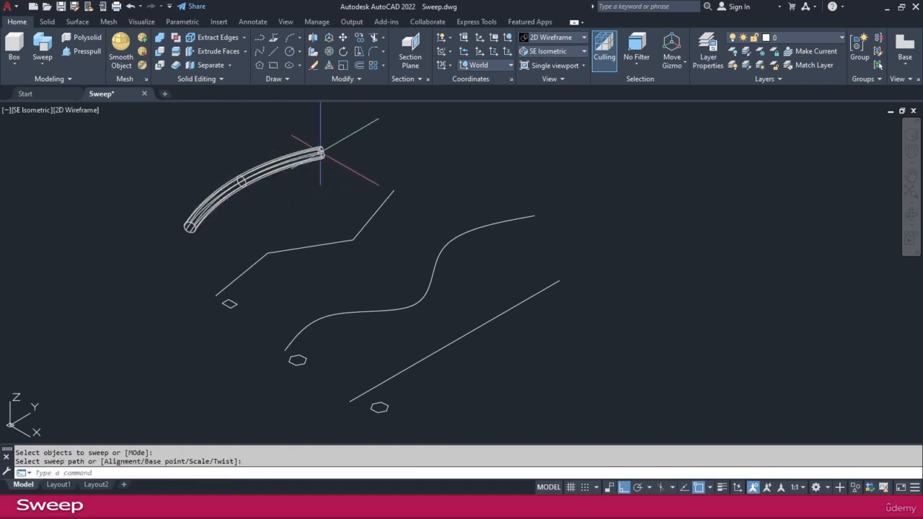
# - Set the visual style to Realistic and inspect the solid swept along the arc
pyautogui.click(75, 111)
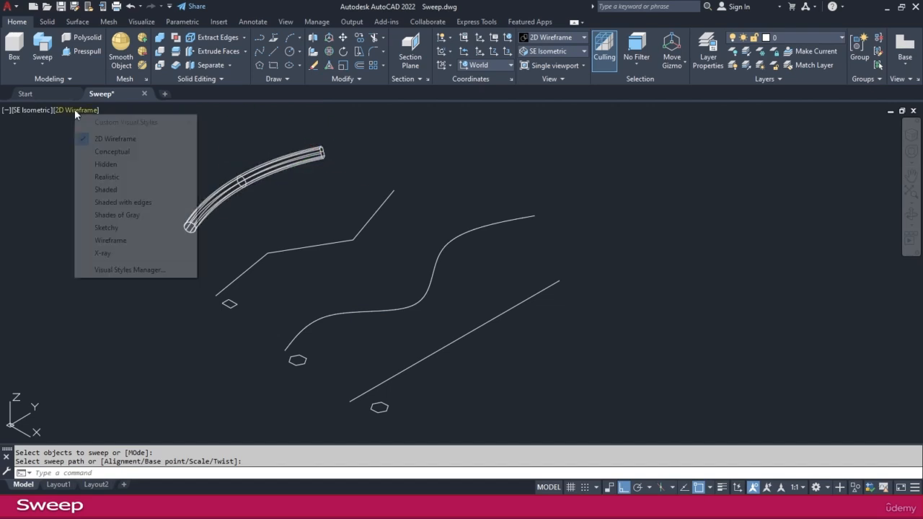
pyautogui.click(116, 178)
pyautogui.scroll(5, 231, 209)
pyautogui.scroll(-4, 231, 209)
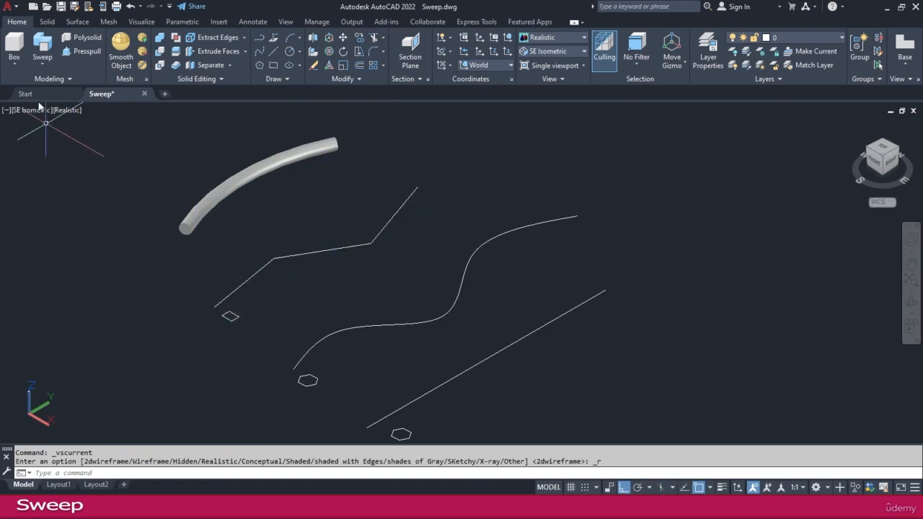
# - Sweep the small square along the angled three-segment polyline as a solid, and inspect the result from another angle
pyautogui.click(43, 48)
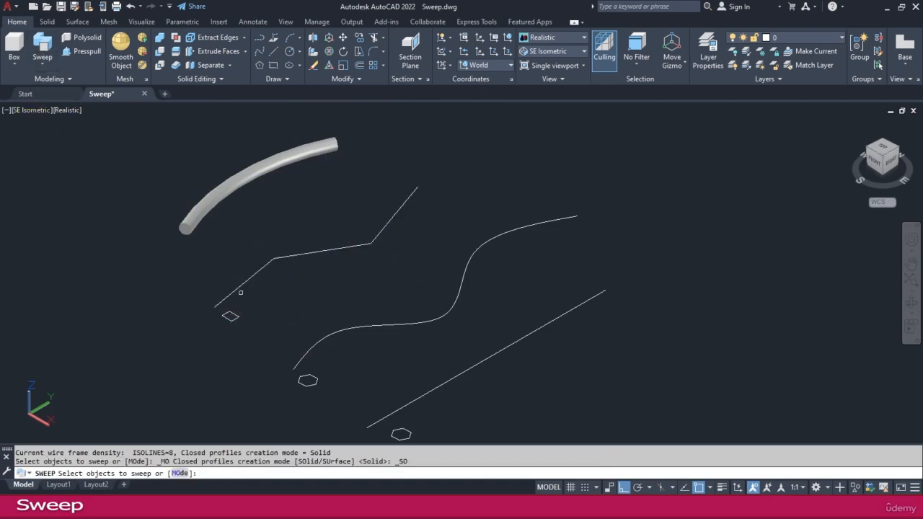
pyautogui.click(230, 315)
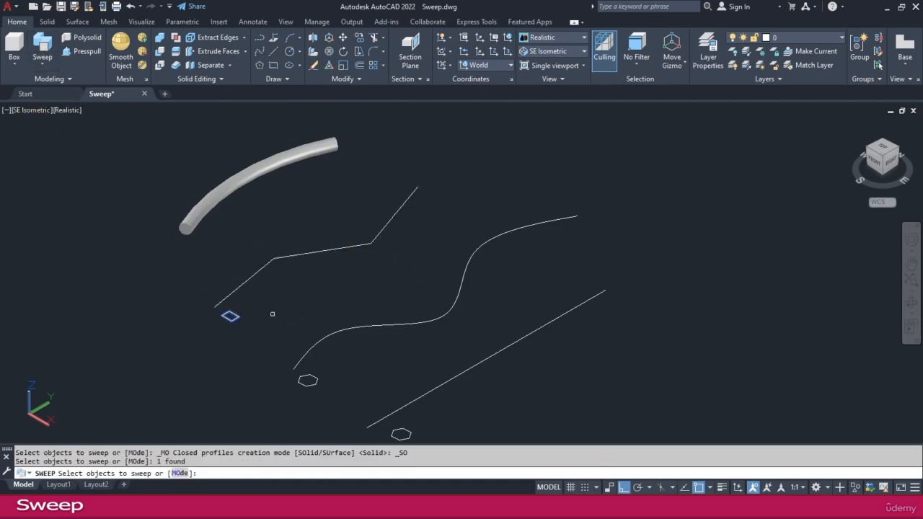
pyautogui.press('Return')
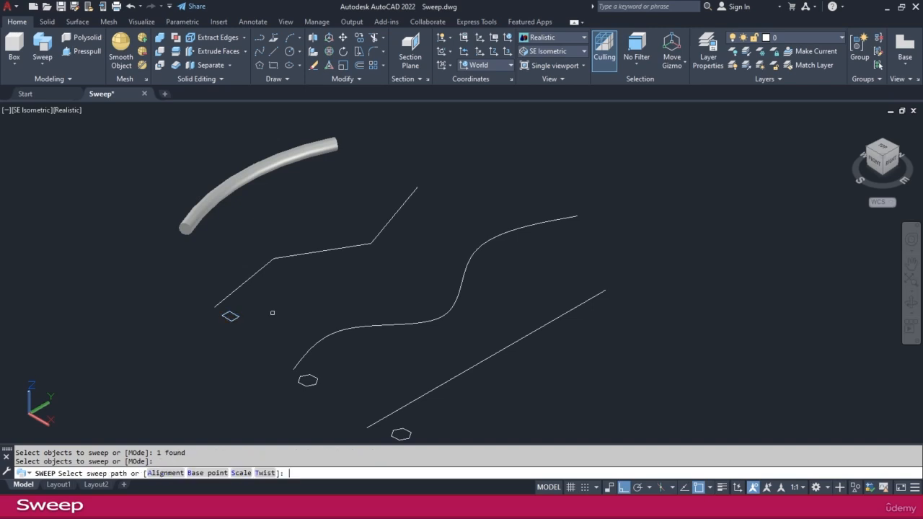
pyautogui.click(251, 277)
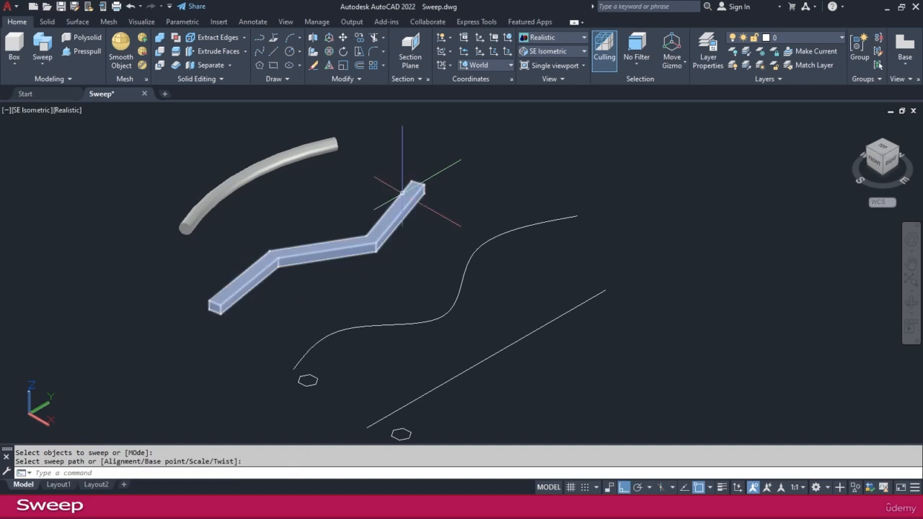
pyautogui.click(211, 306)
pyautogui.keyDown('shift'); pyautogui.moveTo(368, 246); pyautogui.dragTo(239, 187, button='middle'); pyautogui.keyUp('shift')
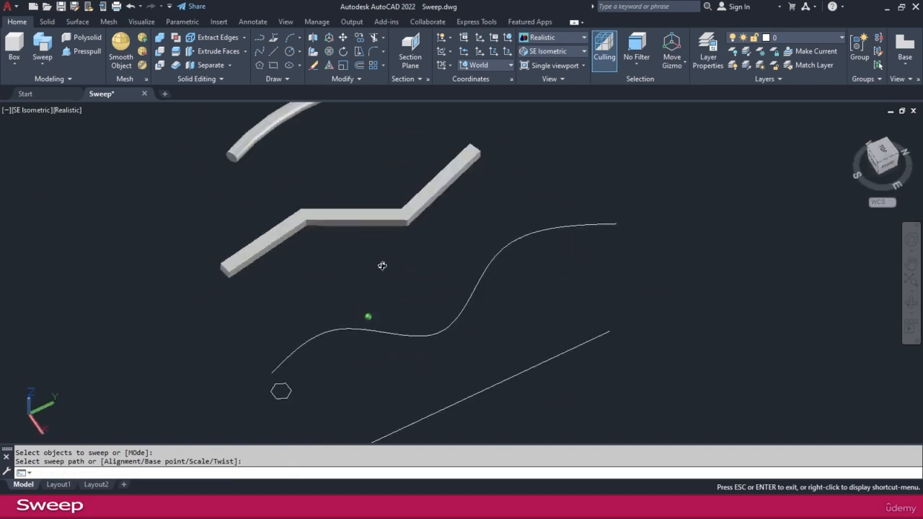
# - Sweep the hexagon beside the S-shaped curve along that curve as a solid with a scale factor of 2
pyautogui.click(43, 45)
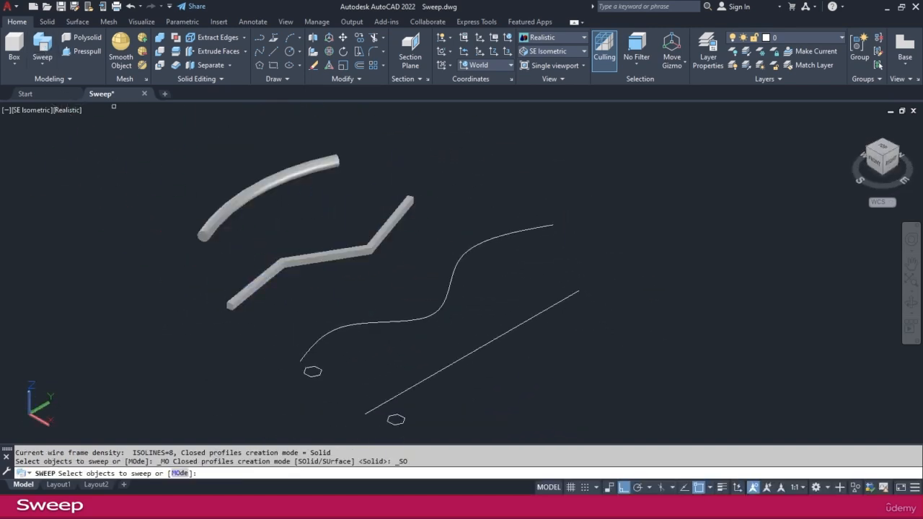
pyautogui.click(314, 371)
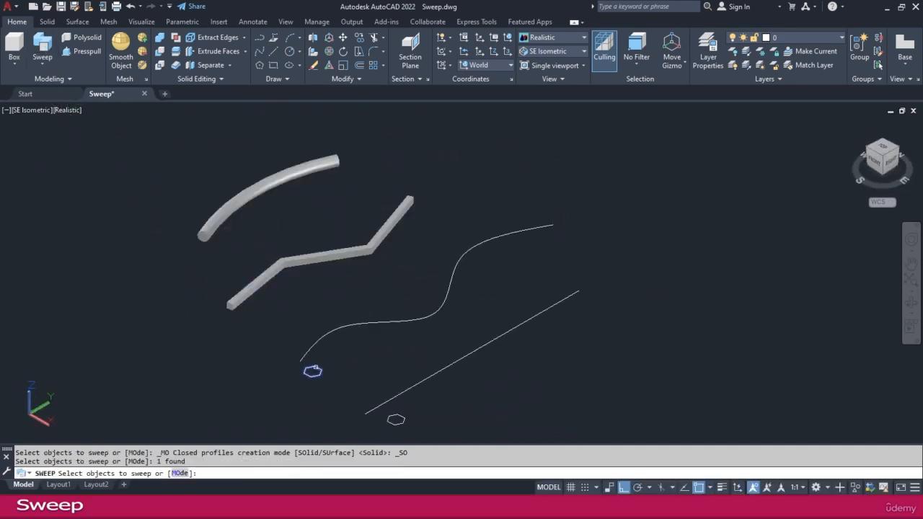
pyautogui.press('Return')
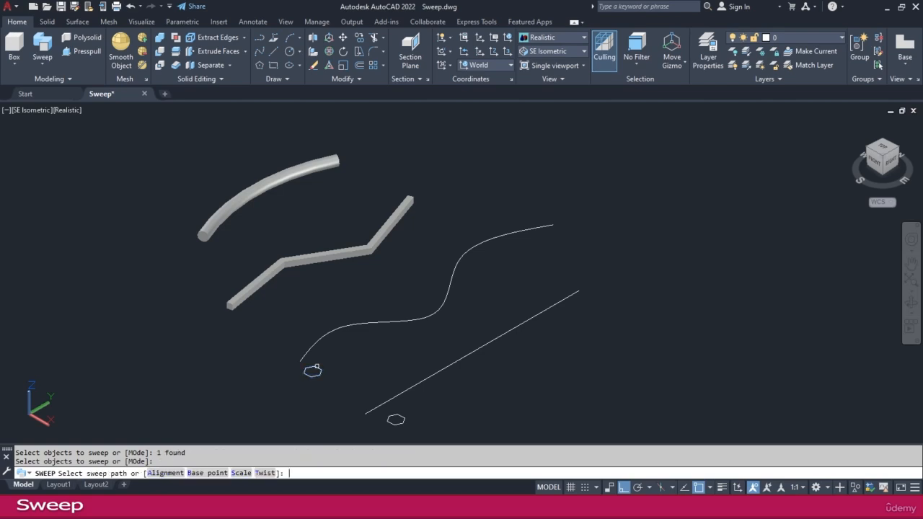
pyautogui.click(241, 473)
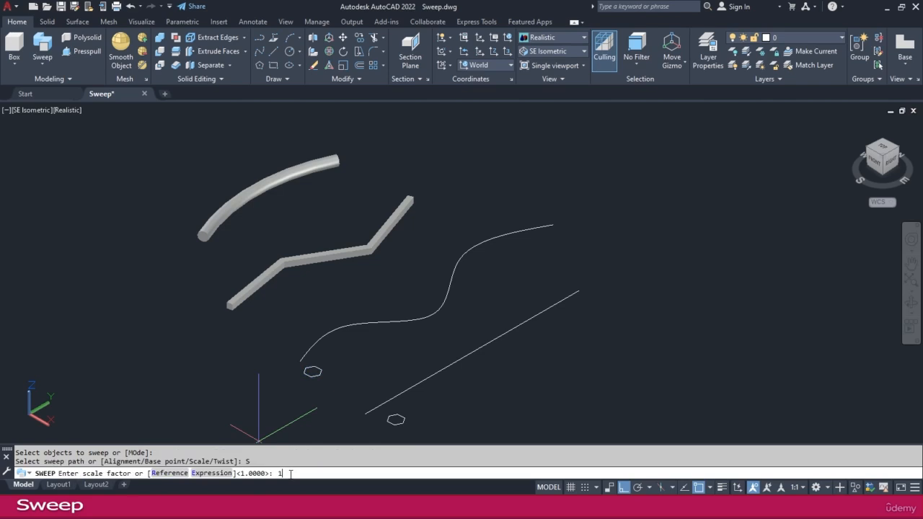
pyautogui.press('Return')
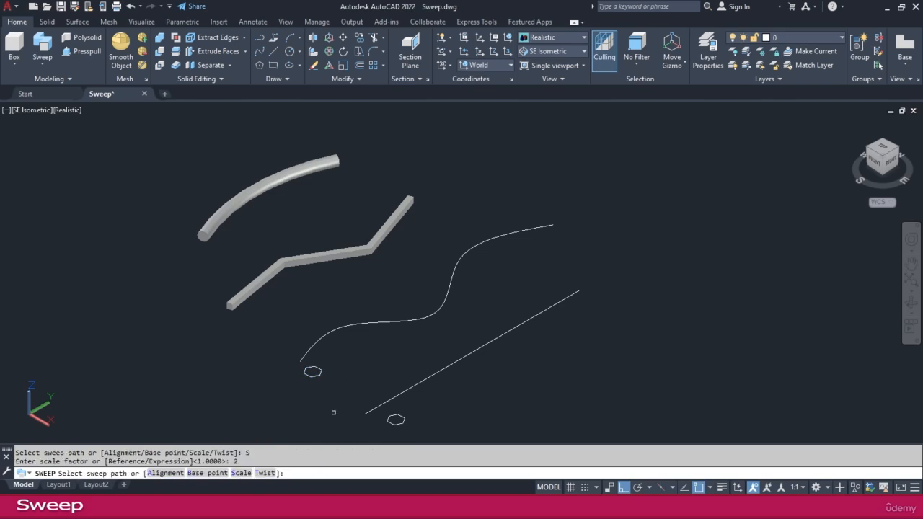
pyautogui.click(362, 320)
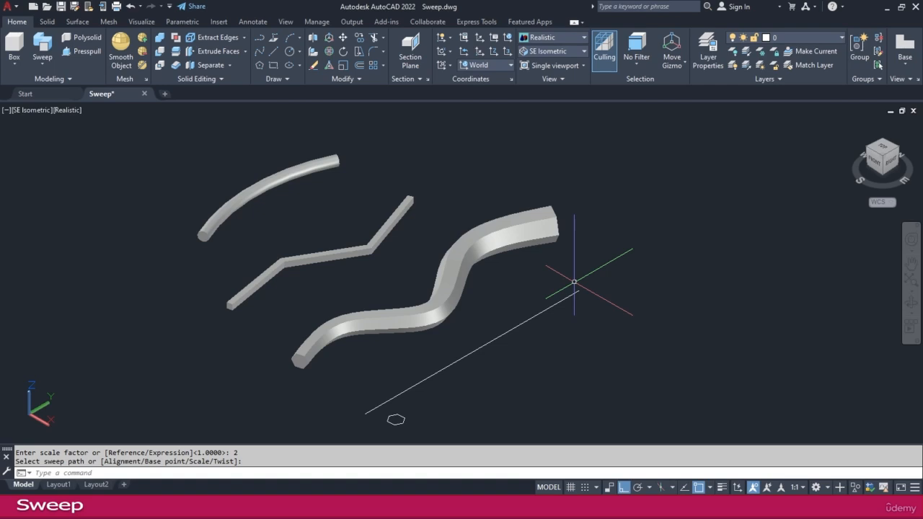
pyautogui.moveTo(573, 283); pyautogui.dragTo(565, 282, button='middle')
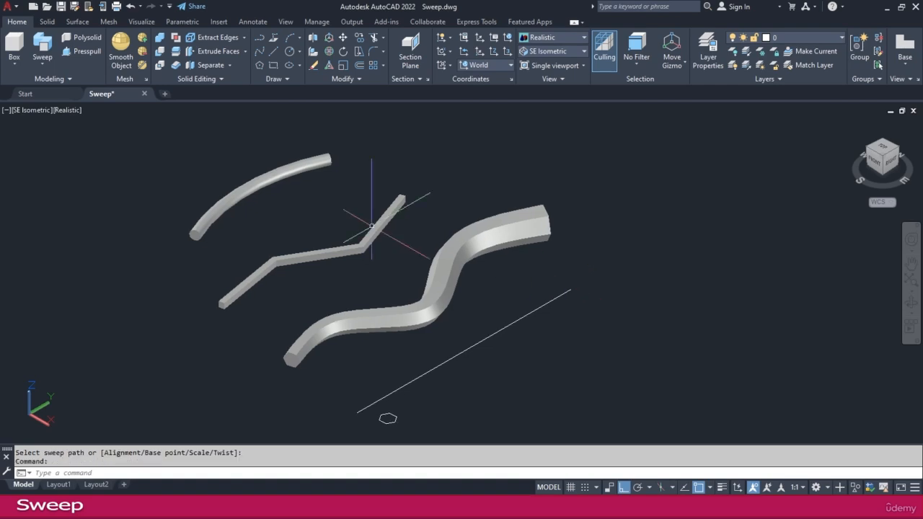
# - Sweep the remaining hexagon along the straight line as a solid with a twist angle of 360, and inspect the twisted bar
pyautogui.click(42, 39)
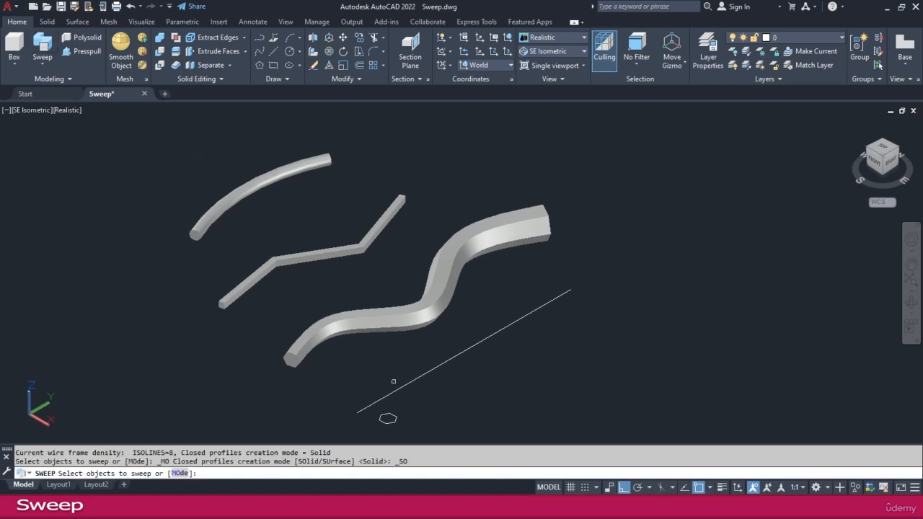
pyautogui.click(387, 417)
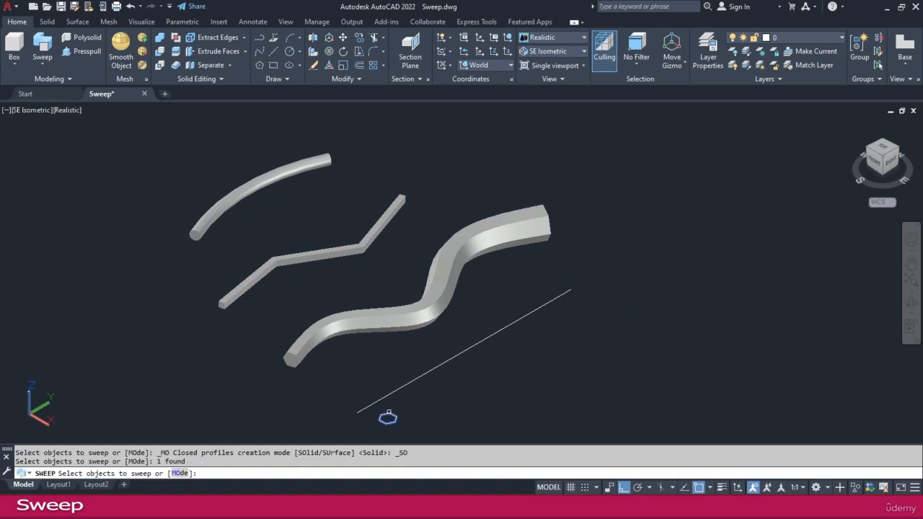
pyautogui.press('Return')
pyautogui.click(265, 473)
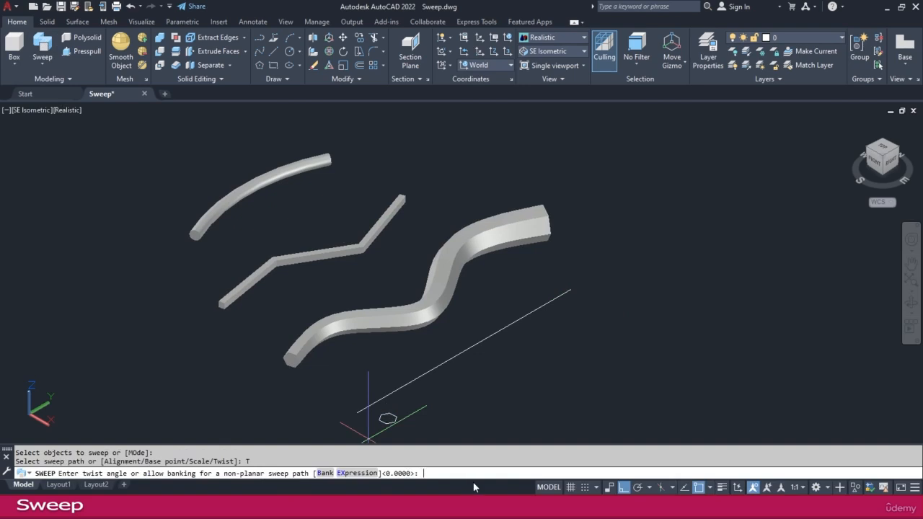
pyautogui.write('360')
pyautogui.press('Return')
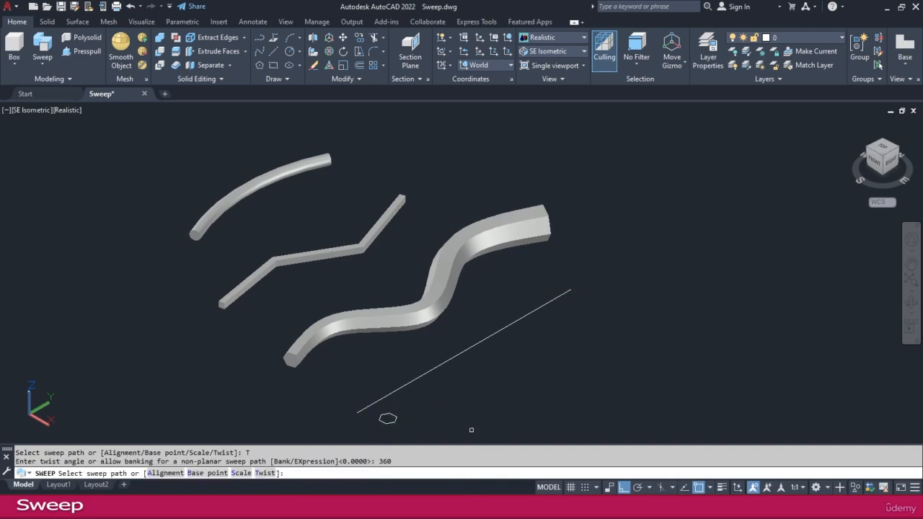
pyautogui.click(437, 368)
pyautogui.press('Return')
pyautogui.press('Escape')
pyautogui.scroll(2, 377, 416)
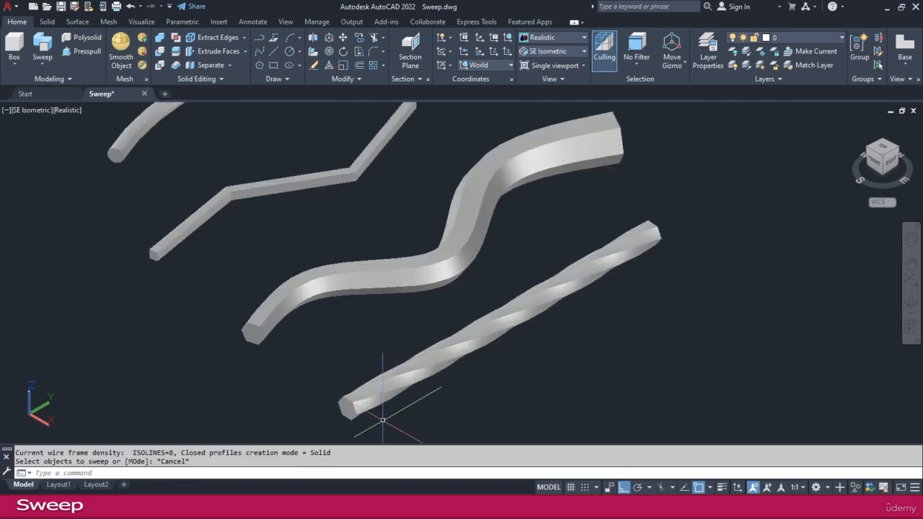
pyautogui.scroll(-2, 543, 315)
pyautogui.moveTo(546, 330); pyautogui.dragTo(508, 357, button='middle')
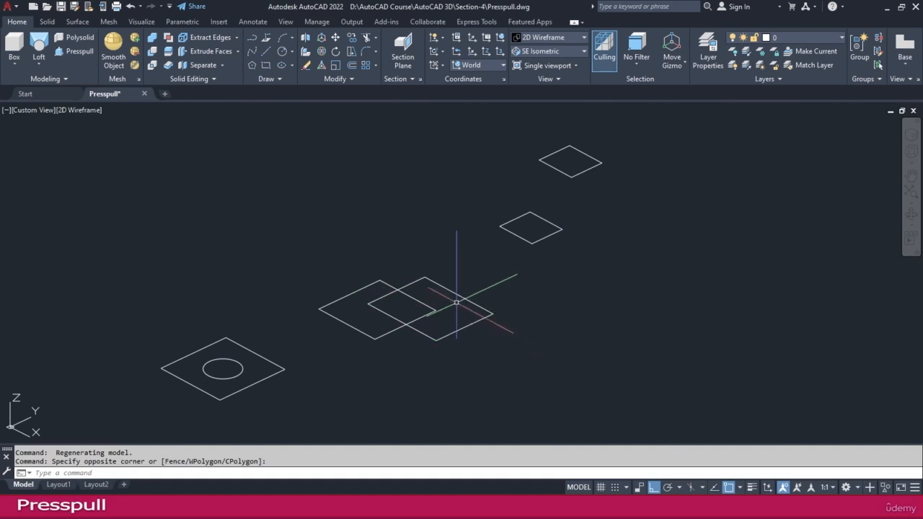
pyautogui.click(476, 286)
pyautogui.click(465, 328)
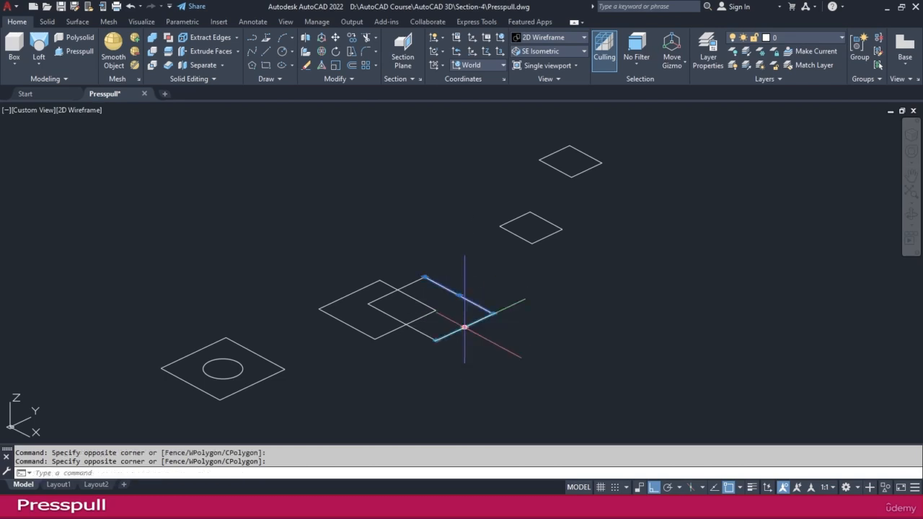
pyautogui.press('Escape')
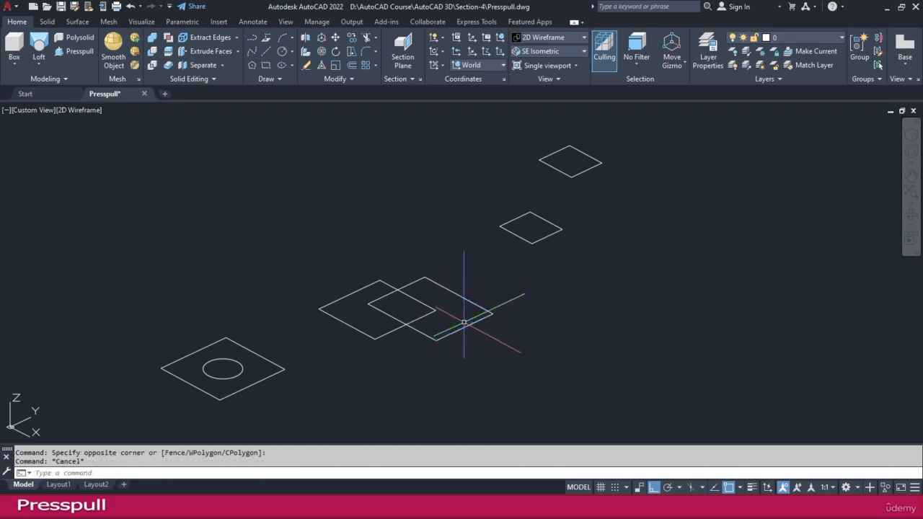
pyautogui.click(46, 21)
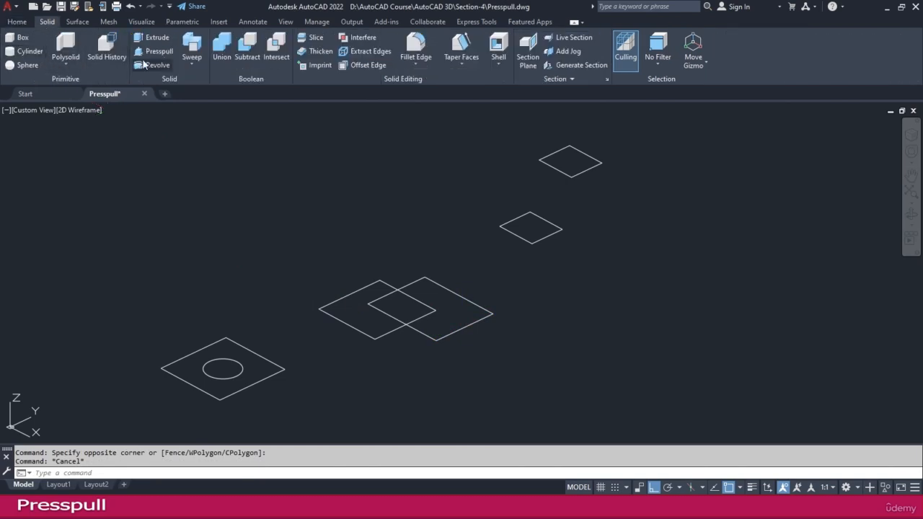
pyautogui.click(23, 23)
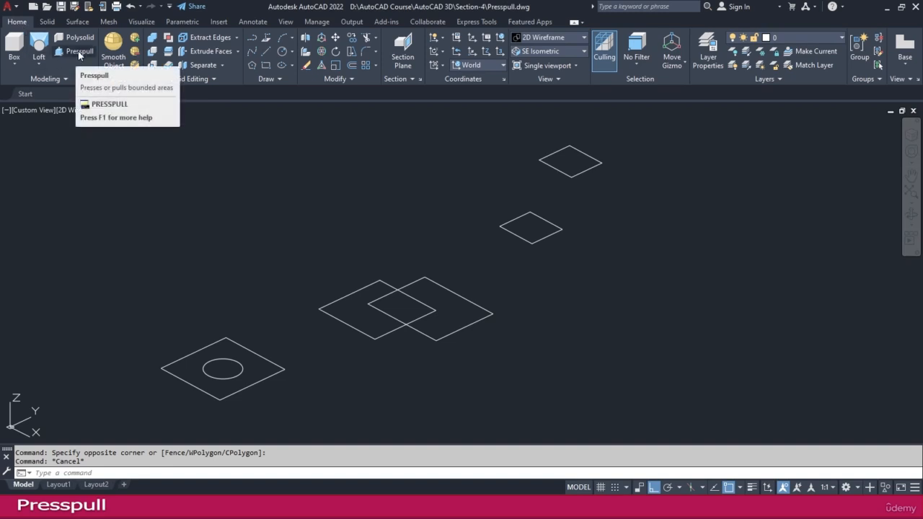
# - Presspull the area between the square and its inner circle upward into a block with a round through-hole
pyautogui.click(78, 52)
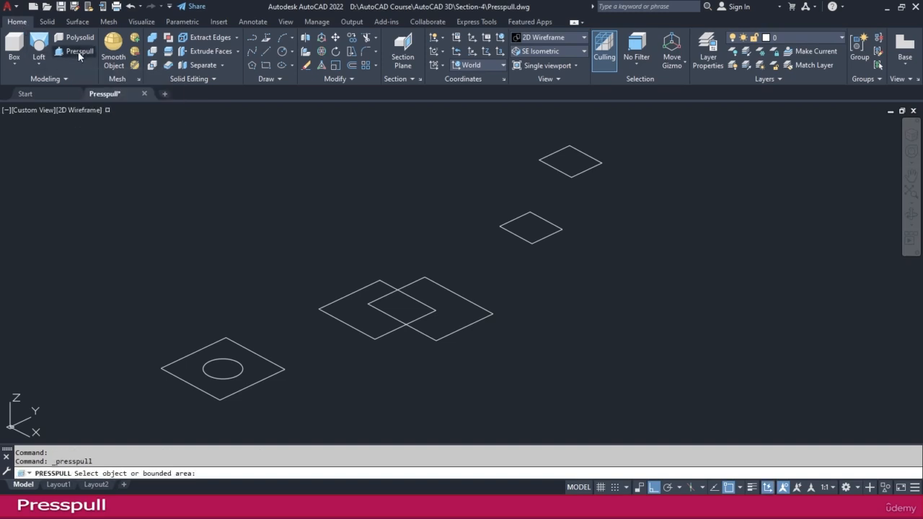
pyautogui.click(253, 369)
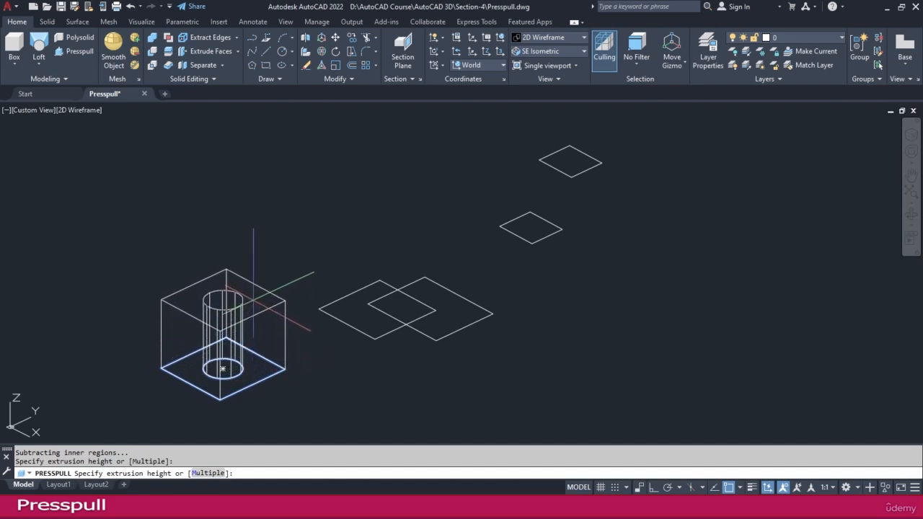
pyautogui.click(254, 302)
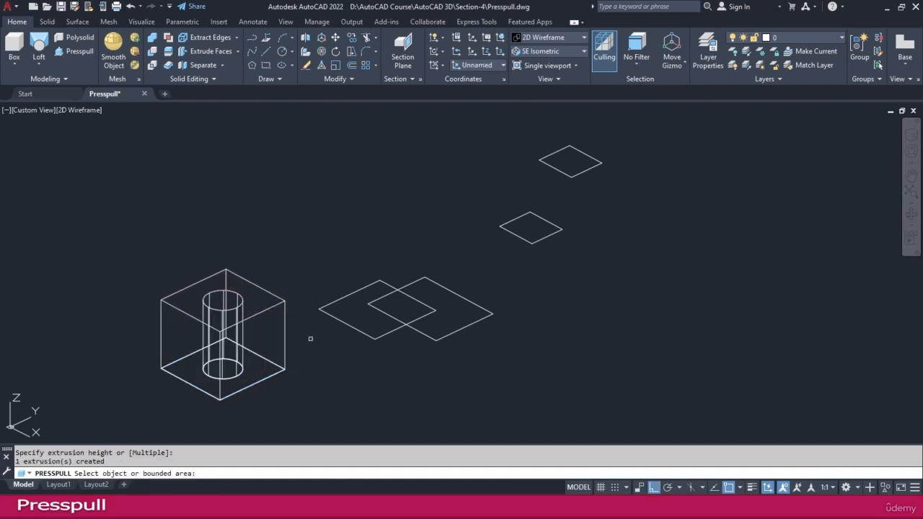
pyautogui.press('Return')
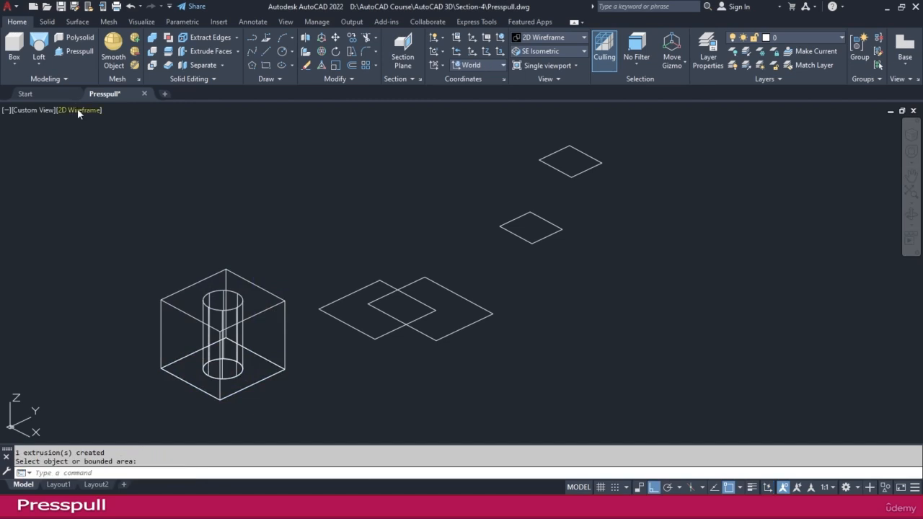
# - Set the visual style to Realistic and inspect the block with the round hole up close
pyautogui.click(78, 110)
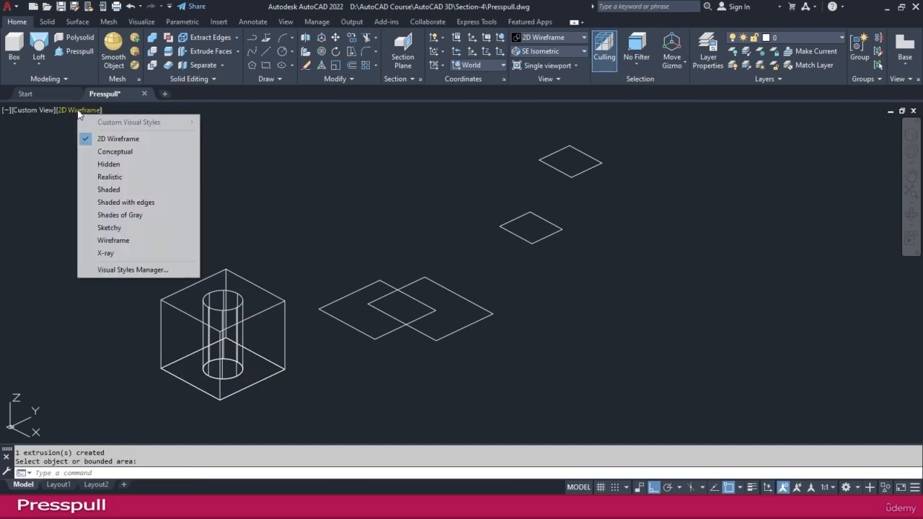
pyautogui.click(119, 178)
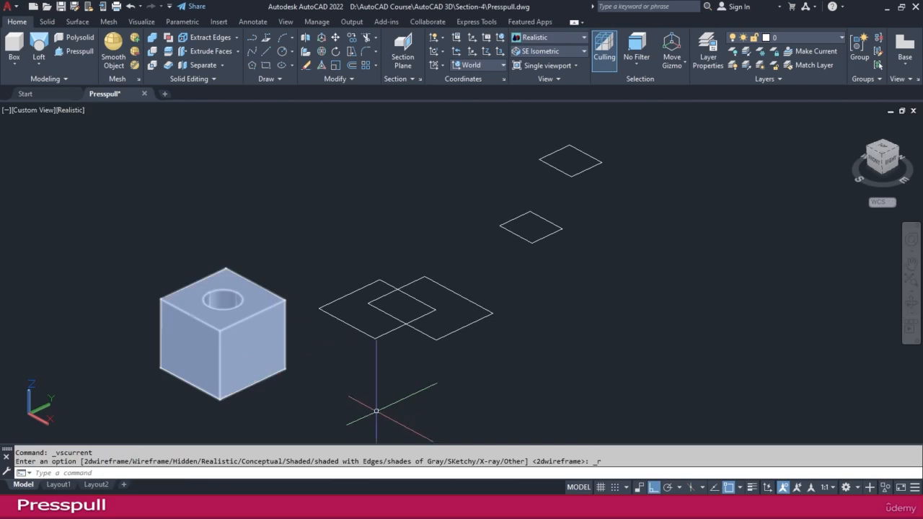
pyautogui.scroll(2, 440, 360)
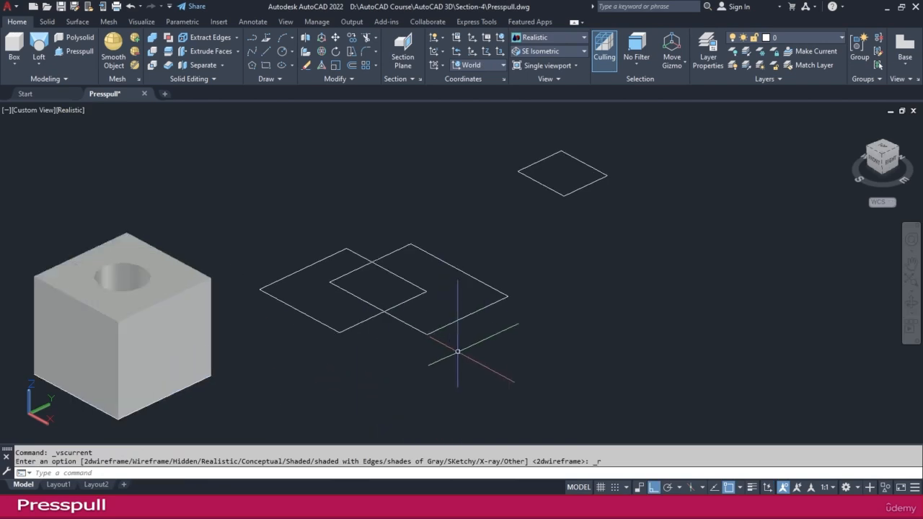
pyautogui.click(513, 336)
pyautogui.press('Escape')
pyautogui.click(474, 287)
pyautogui.press('Escape')
pyautogui.click(476, 264)
pyautogui.press('Escape')
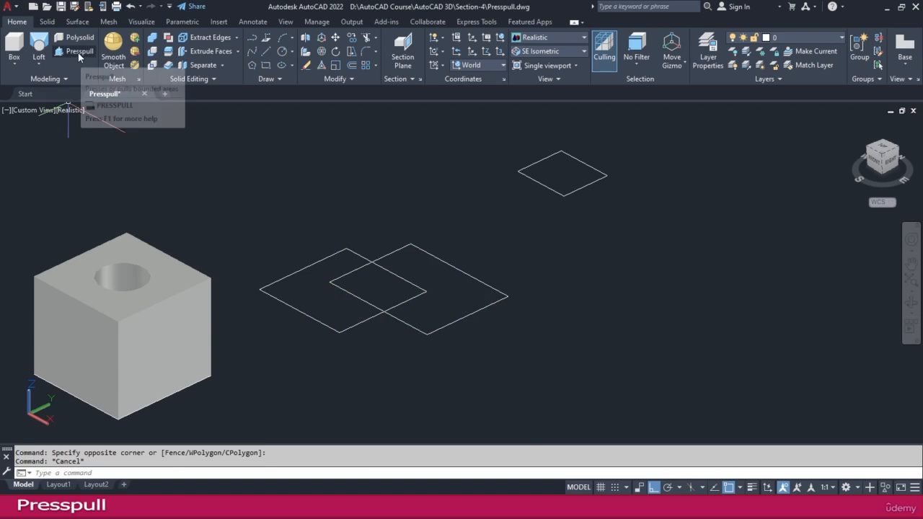
# - Presspull both L-shaped areas of the overlapping squares upward together with the Multiple option, leaving the shared middle area out
pyautogui.click(78, 52)
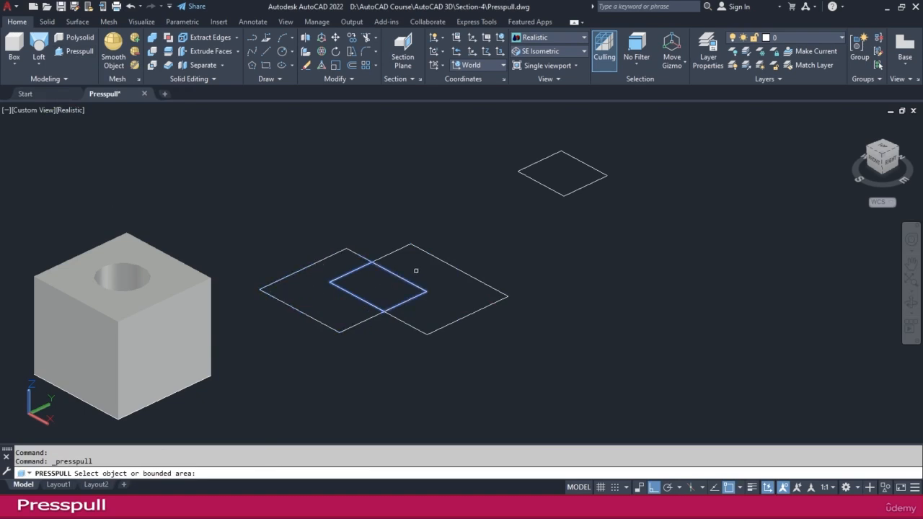
pyautogui.click(317, 296)
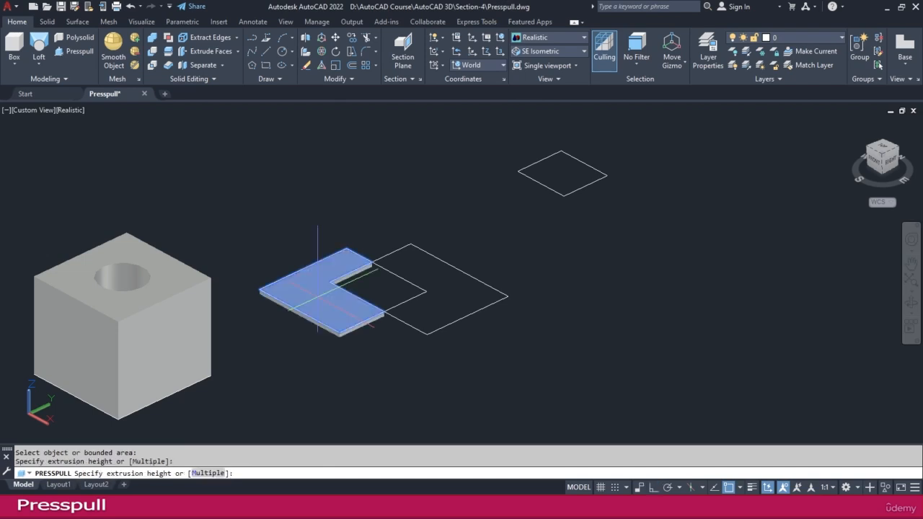
pyautogui.click(214, 473)
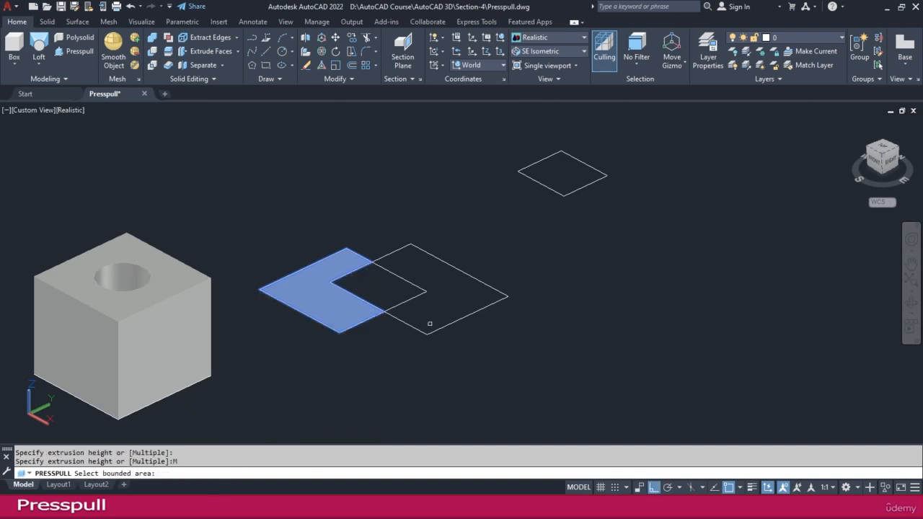
pyautogui.click(429, 307)
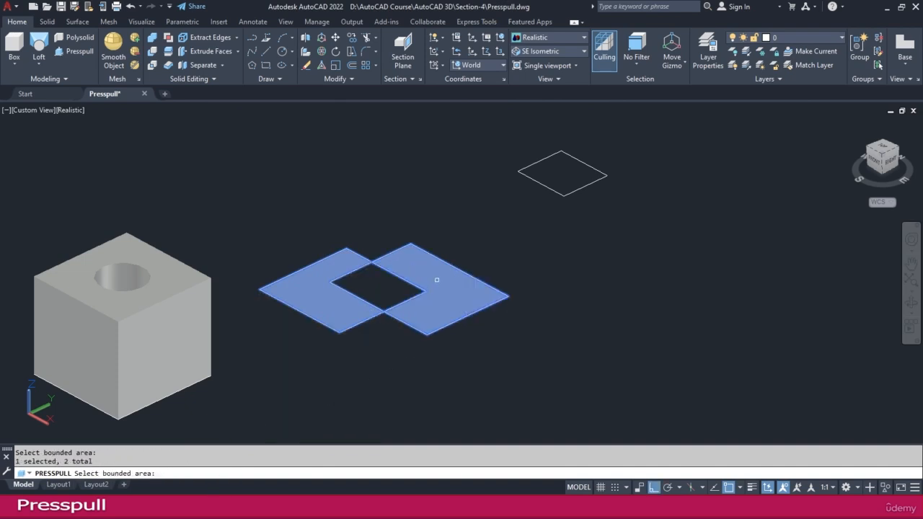
pyautogui.press('Return')
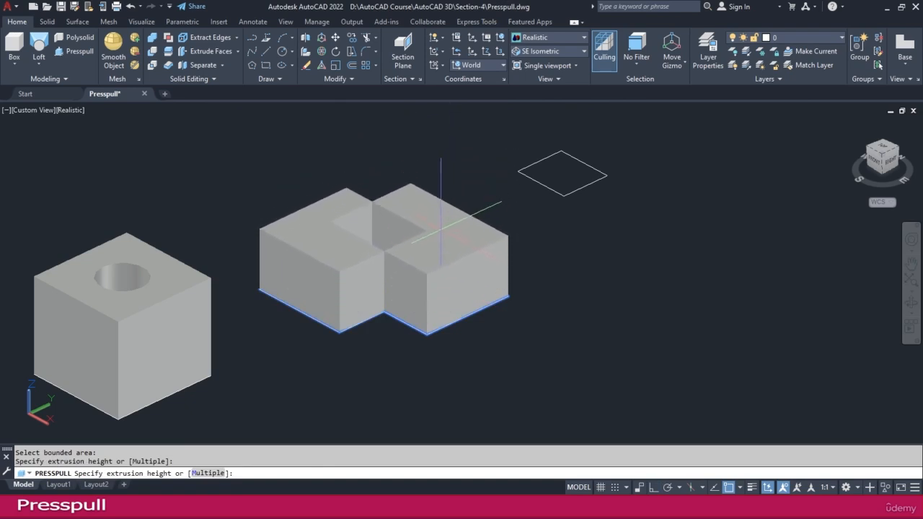
pyautogui.click(451, 197)
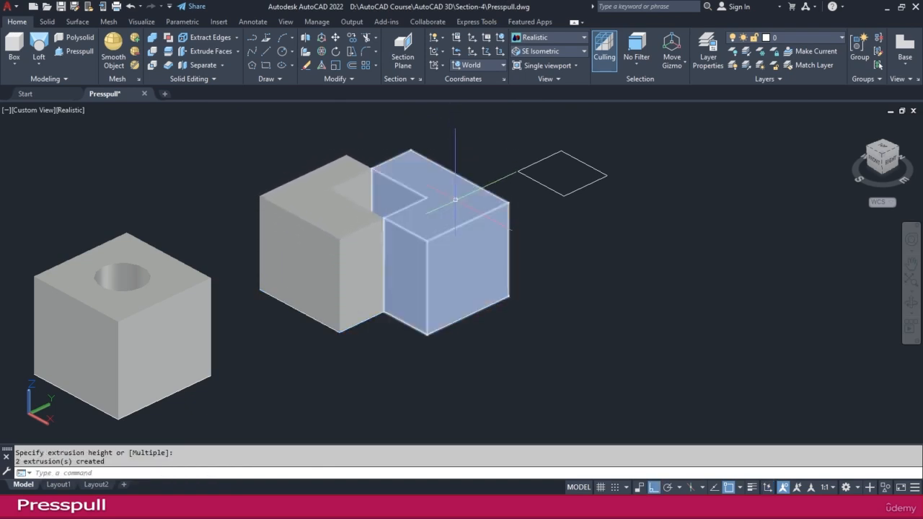
# - Loft a solid between the two small squares using cross sections only, and inspect the slanted result from another angle
pyautogui.moveTo(567, 402)
pyautogui.keyDown('shift'); pyautogui.mouseDown(button='middle')
pyautogui.moveTo(562, 385)
pyautogui.moveTo(562, 397)
pyautogui.mouseUp(button='middle'); pyautogui.keyUp('shift')
pyautogui.scroll(-2, 561, 390)
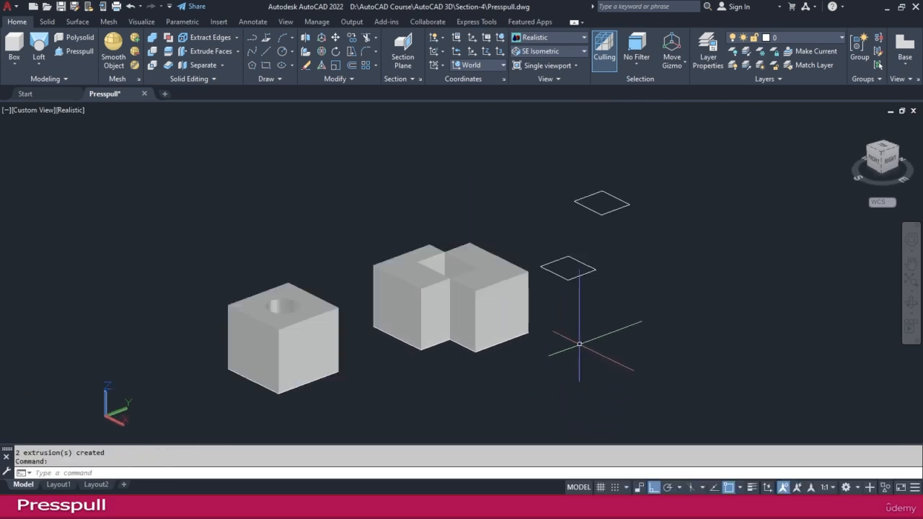
pyautogui.moveTo(579, 345); pyautogui.dragTo(493, 374, button='middle')
pyautogui.moveTo(511, 315)
pyautogui.keyDown('shift'); pyautogui.mouseDown(button='middle')
pyautogui.moveTo(492, 274)
pyautogui.moveTo(510, 316)
pyautogui.mouseUp(button='middle'); pyautogui.keyUp('shift')
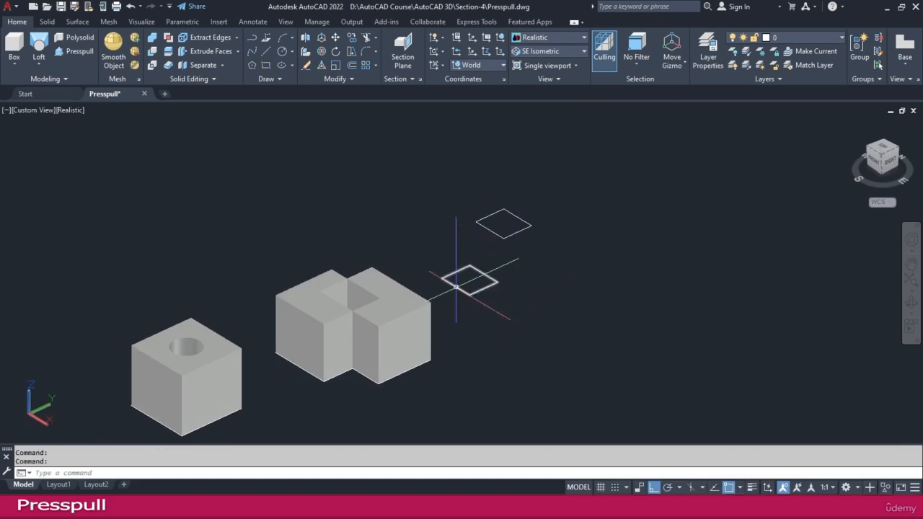
pyautogui.click(38, 45)
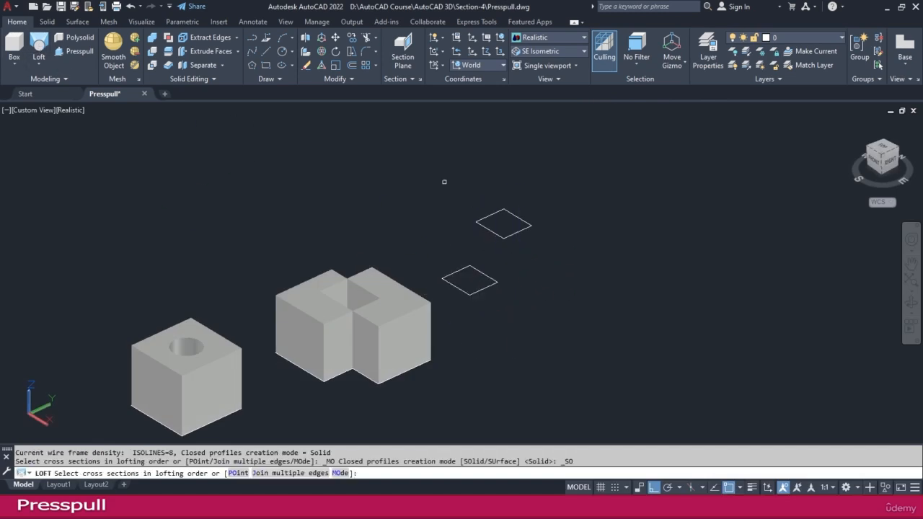
pyautogui.click(484, 285)
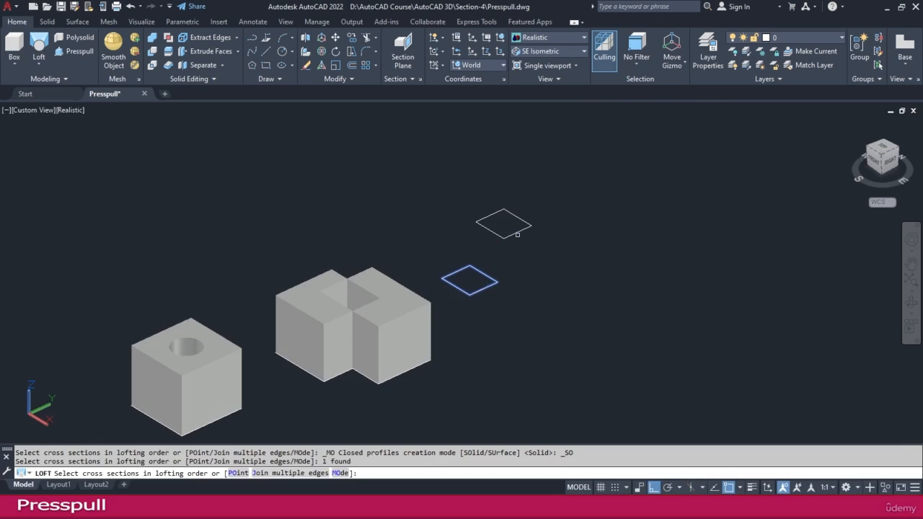
pyautogui.click(519, 232)
pyautogui.press('Return')
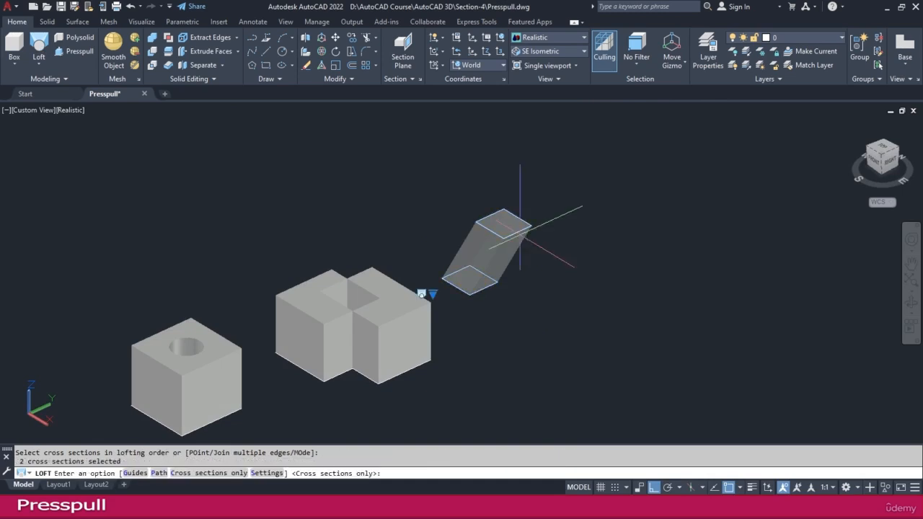
pyautogui.press('Return')
pyautogui.moveTo(501, 284)
pyautogui.keyDown('shift'); pyautogui.mouseDown(button='middle')
pyautogui.moveTo(484, 204)
pyautogui.moveTo(498, 248)
pyautogui.moveTo(496, 216)
pyautogui.moveTo(494, 266)
pyautogui.mouseUp(button='middle'); pyautogui.keyUp('shift')
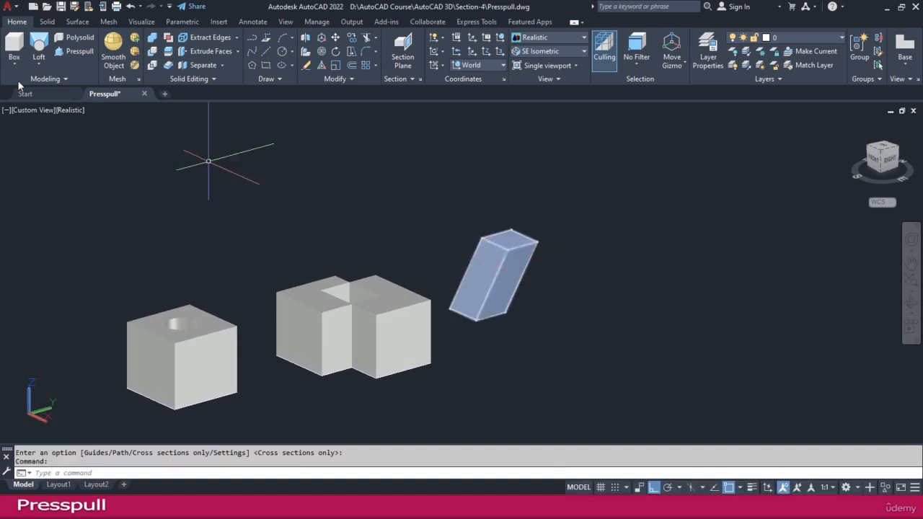
# - Presspull the top face of the slanted lofted solid straight upward
pyautogui.click(78, 51)
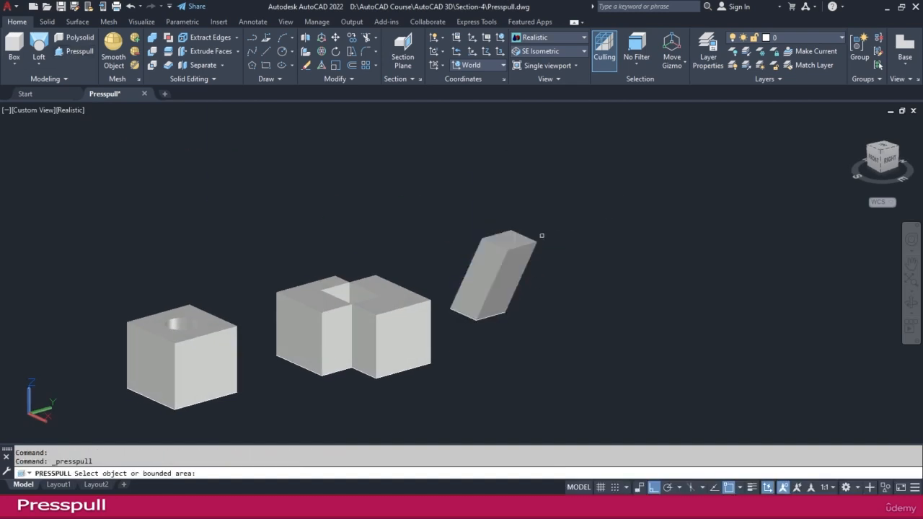
pyautogui.click(520, 238)
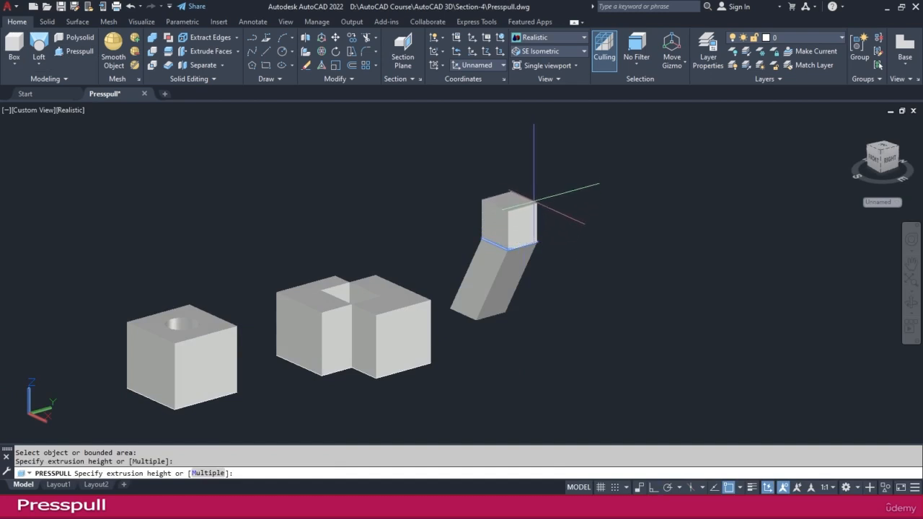
pyautogui.click(534, 195)
pyautogui.moveTo(570, 279)
pyautogui.keyDown('shift'); pyautogui.mouseDown(button='middle')
pyautogui.moveTo(544, 255)
pyautogui.moveTo(540, 227)
pyautogui.moveTo(566, 262)
pyautogui.moveTo(620, 277)
pyautogui.moveTo(571, 296)
pyautogui.mouseUp(button='middle'); pyautogui.keyUp('shift')
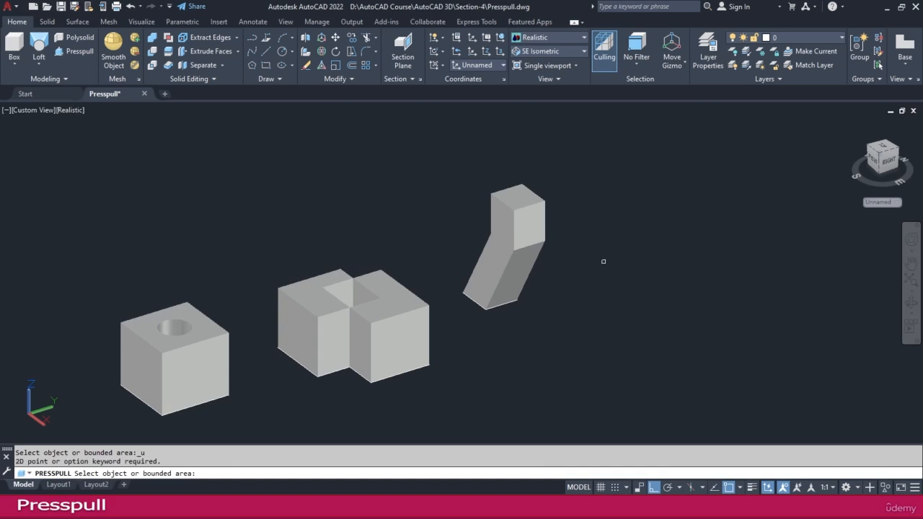
# - End the Presspull command and undo the extrusion on the slanted solid's top face
pyautogui.press('Return')
pyautogui.hotkey('ctrl', 'z')
pyautogui.hotkey('ctrl', 'z')
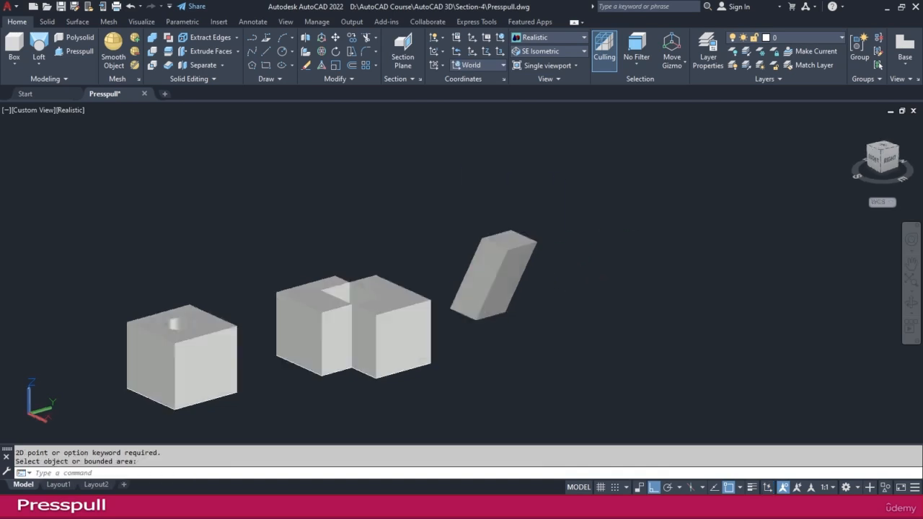
pyautogui.click(488, 226)
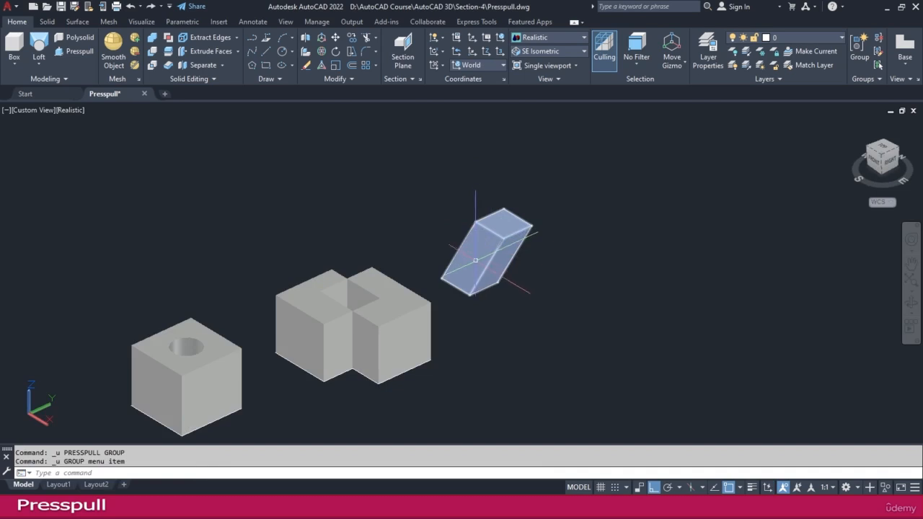
# - Offset the top face of the slanted lofted solid with Presspull so that it extends along its slanted sides
pyautogui.press('Escape')
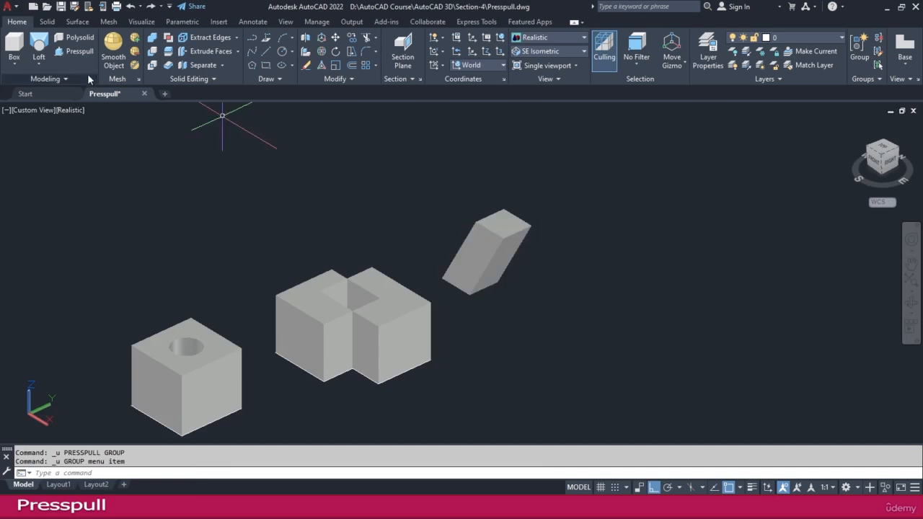
pyautogui.click(90, 54)
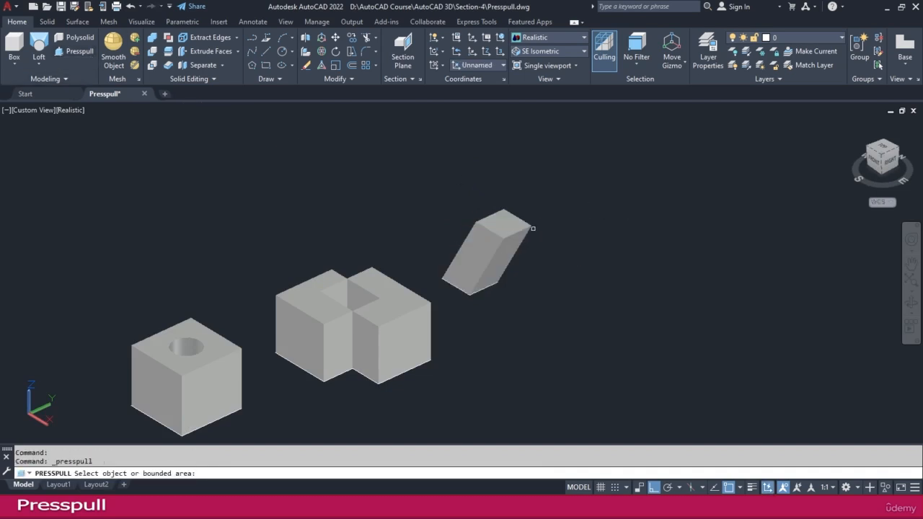
pyautogui.click(532, 228)
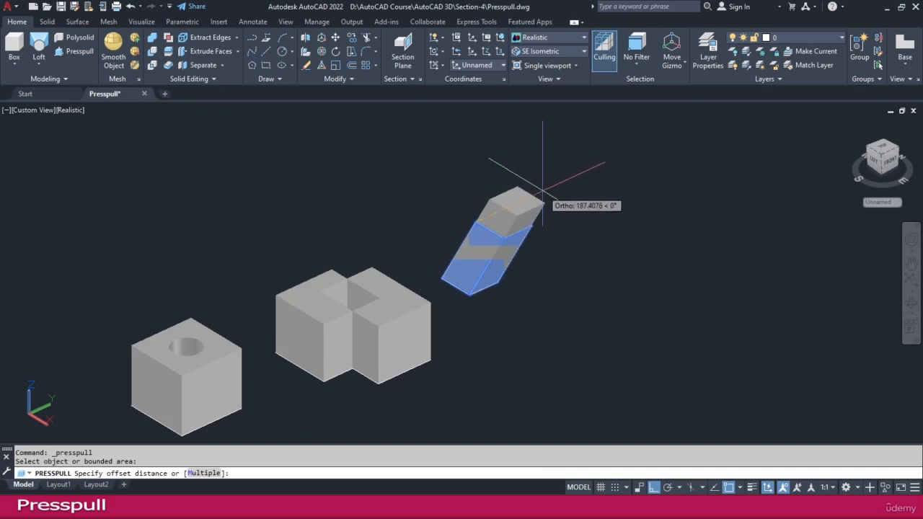
pyautogui.click(575, 147)
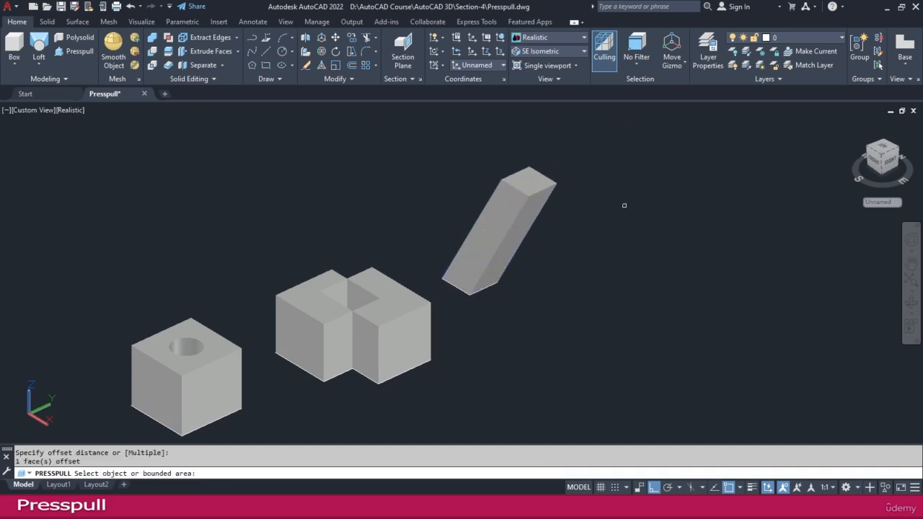
pyautogui.press('Escape')
pyautogui.press('Escape')
# - Draw a circle centred on the top corner of the overlapping-squares solid nearest the slanted solid
pyautogui.scroll(2, 387, 285)
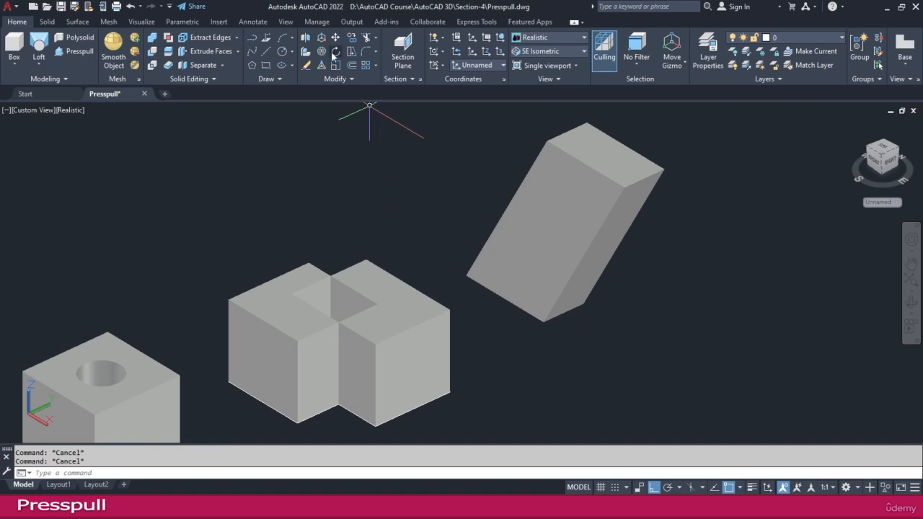
pyautogui.click(282, 53)
pyautogui.click(450, 310)
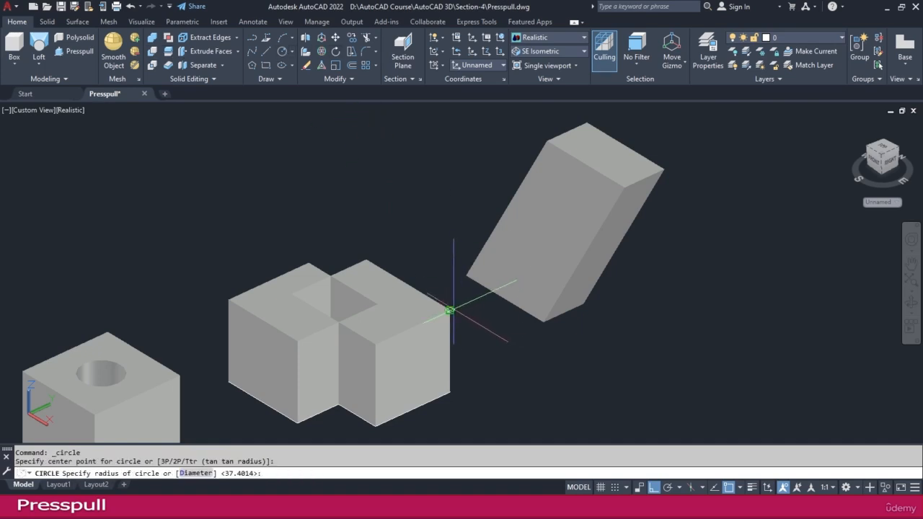
pyautogui.click(441, 269)
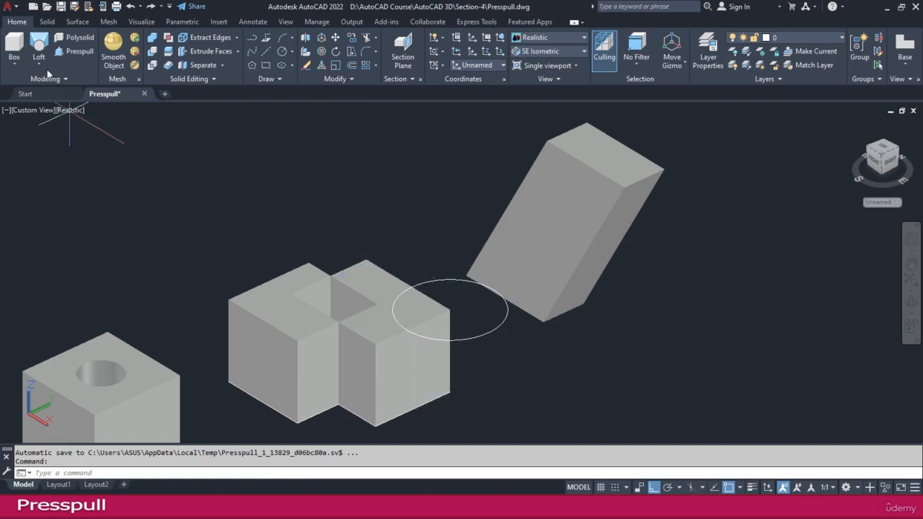
# - Presspull the part of the circle that overlaps the box's top face upward into a separate raised block
pyautogui.click(72, 51)
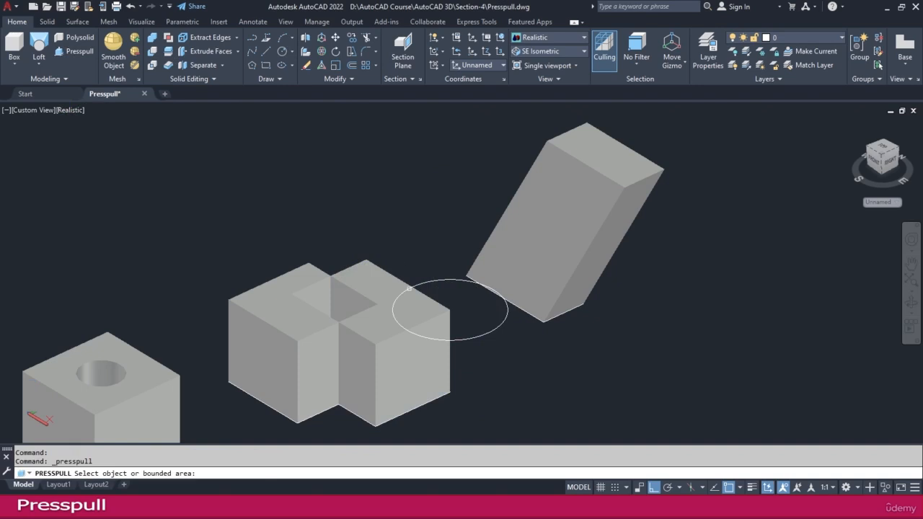
pyautogui.click(416, 302)
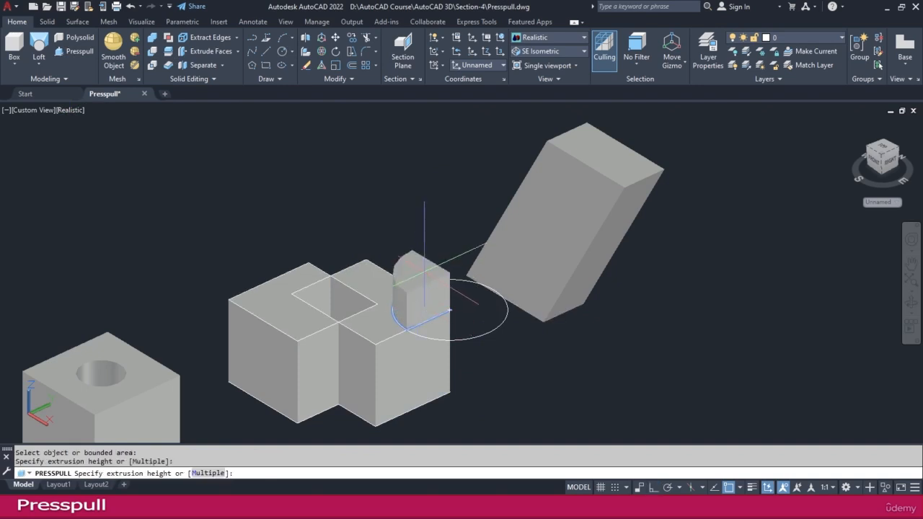
pyautogui.click(440, 238)
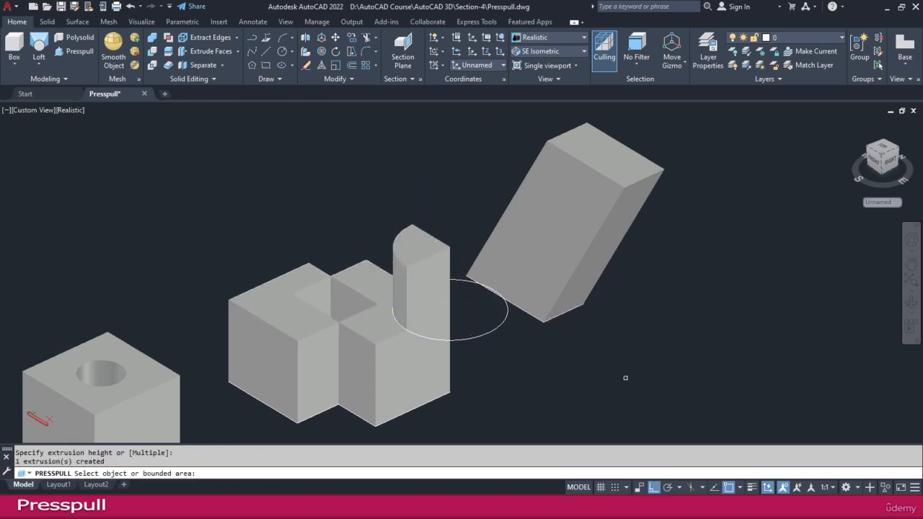
pyautogui.press('Return')
pyautogui.moveTo(544, 344); pyautogui.dragTo(543, 310, button='middle')
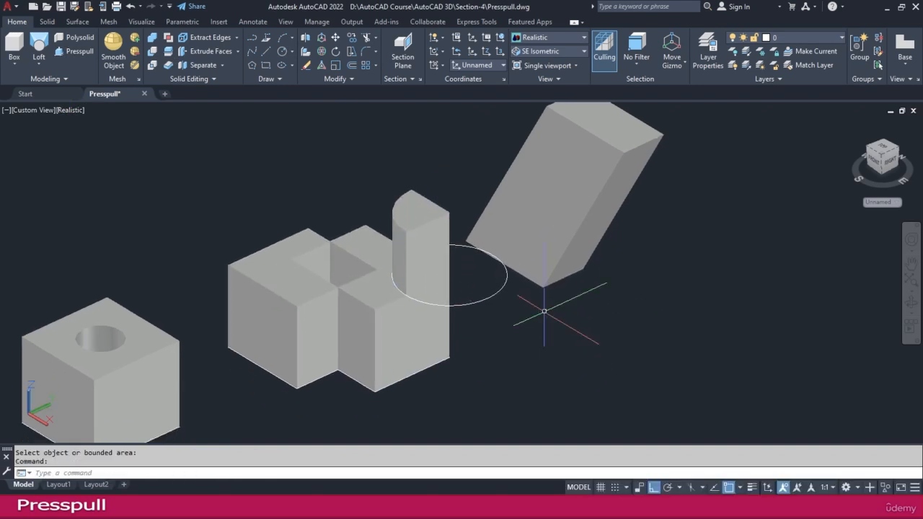
# - Draw a line across the slanted solid's top face between the midpoints of its two long edges
pyautogui.moveTo(565, 242); pyautogui.dragTo(483, 305, button='middle')
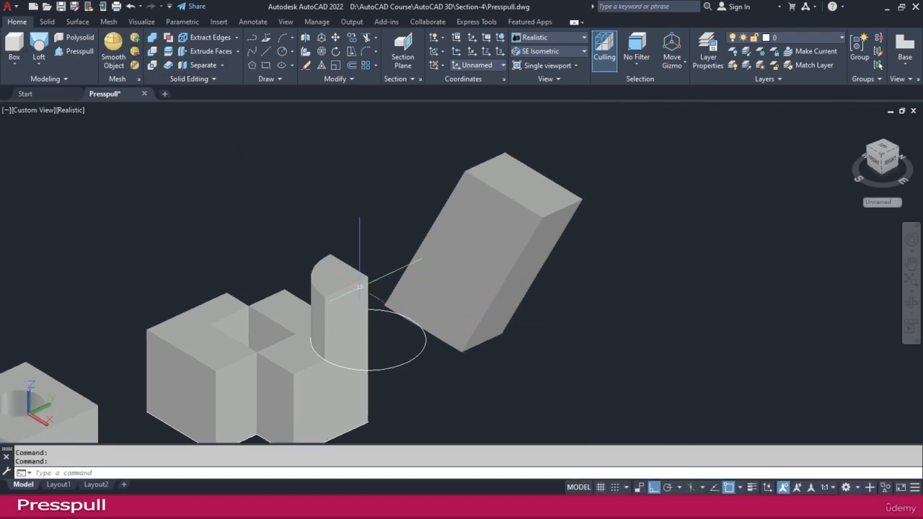
pyautogui.write('l')
pyautogui.press('Return')
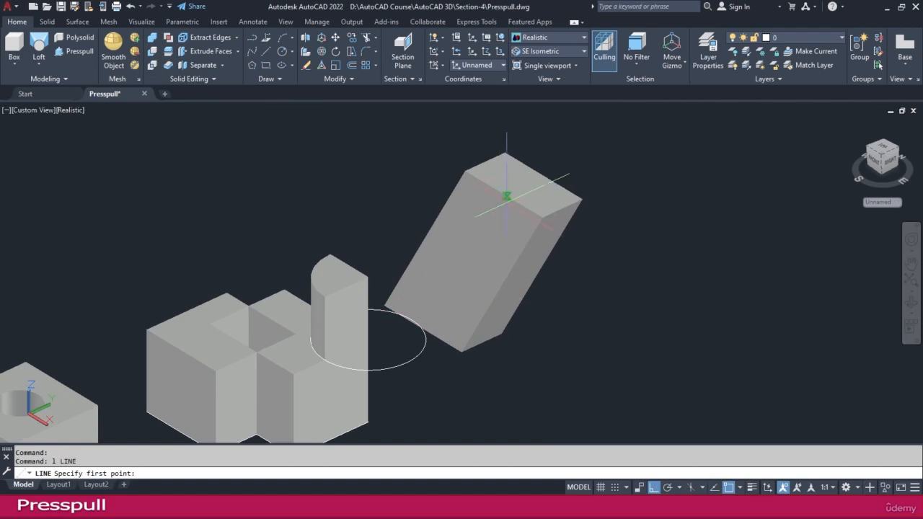
pyautogui.click(503, 195)
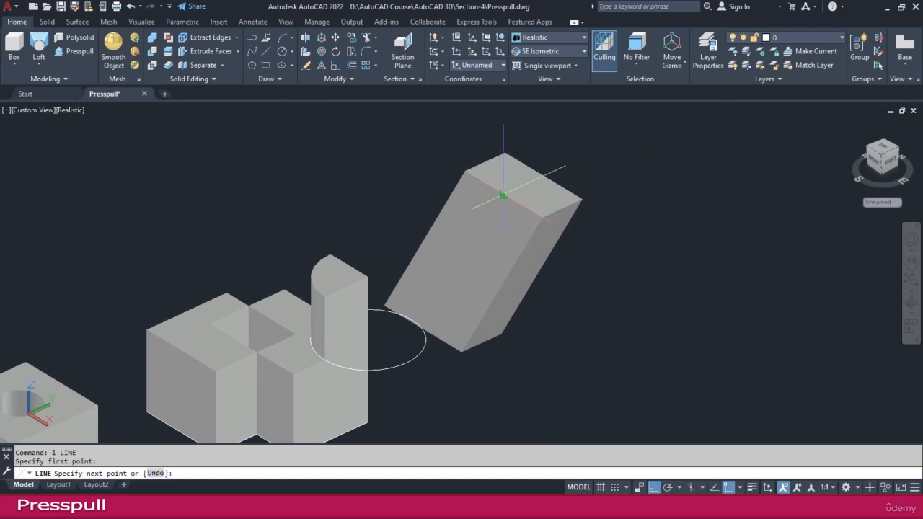
pyautogui.click(543, 176)
pyautogui.press('Escape')
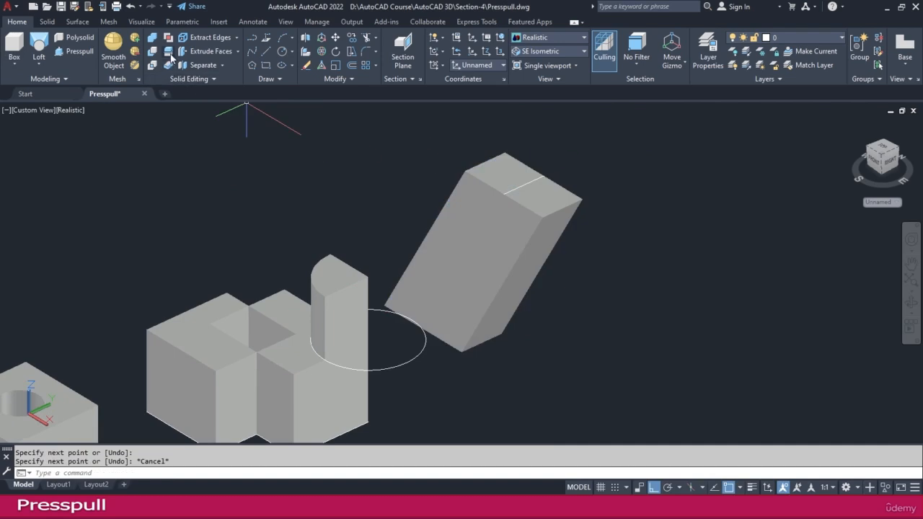
# - Try to presspull only the front half of the slanted solid's divided top face as a bounded area
pyautogui.click(72, 51)
pyautogui.click(548, 201)
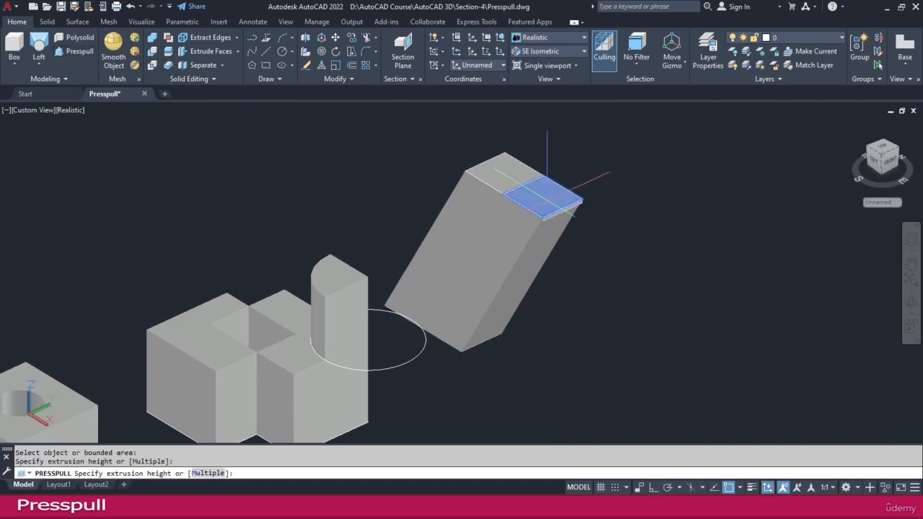
pyautogui.press('Escape')
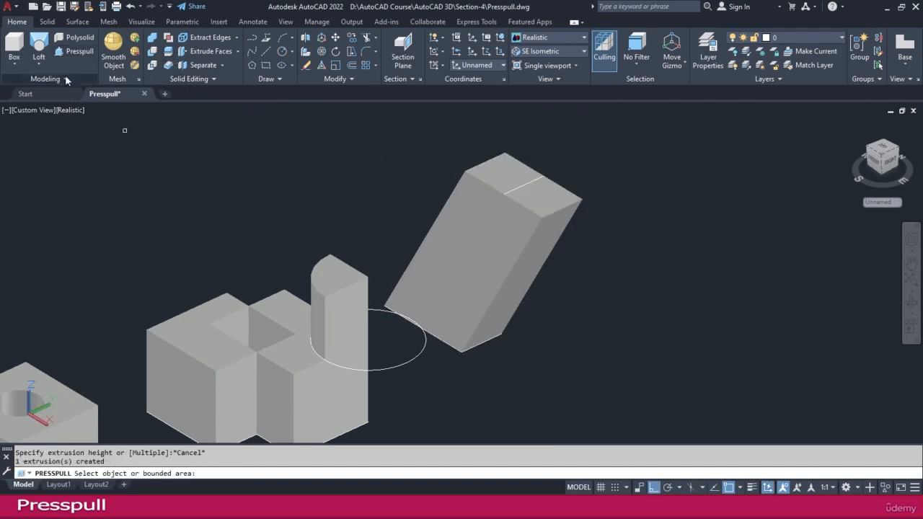
# - Try to offset the divided top face along the solid's slant with Presspull, and cancel the command
pyautogui.click(72, 53)
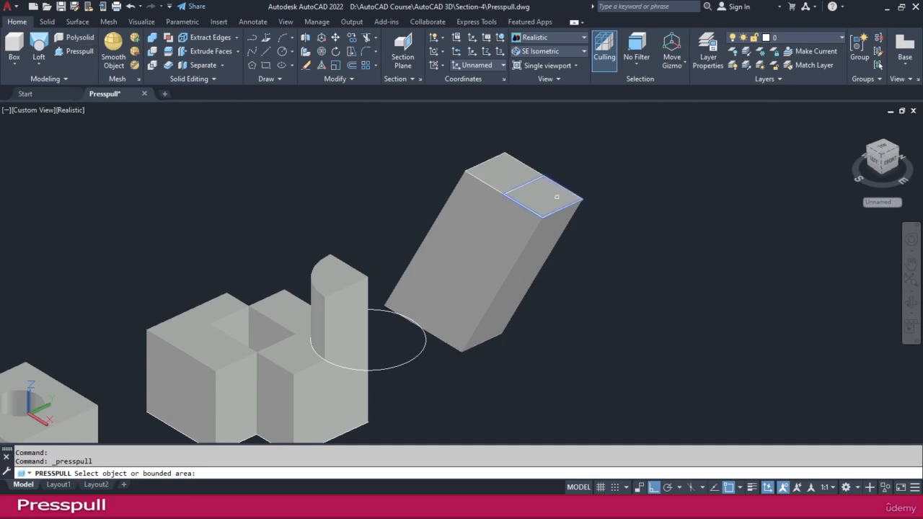
pyautogui.click(537, 199)
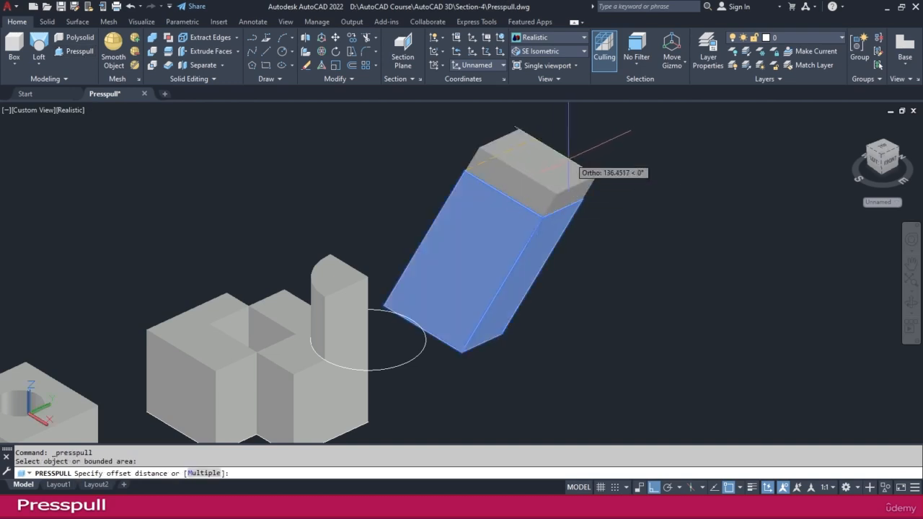
pyautogui.press('Escape')
pyautogui.press('Escape')
pyautogui.scroll(-2, 354, 234)
pyautogui.moveTo(298, 282); pyautogui.dragTo(389, 274, button='middle')
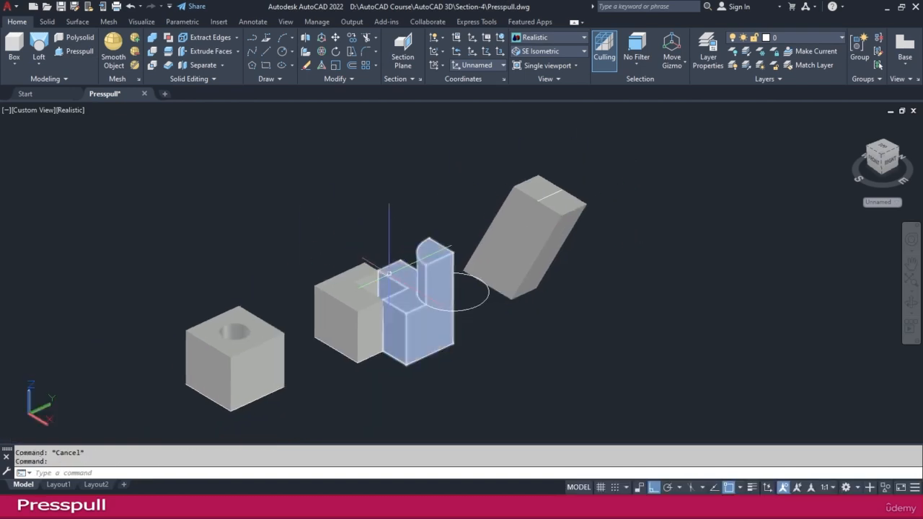